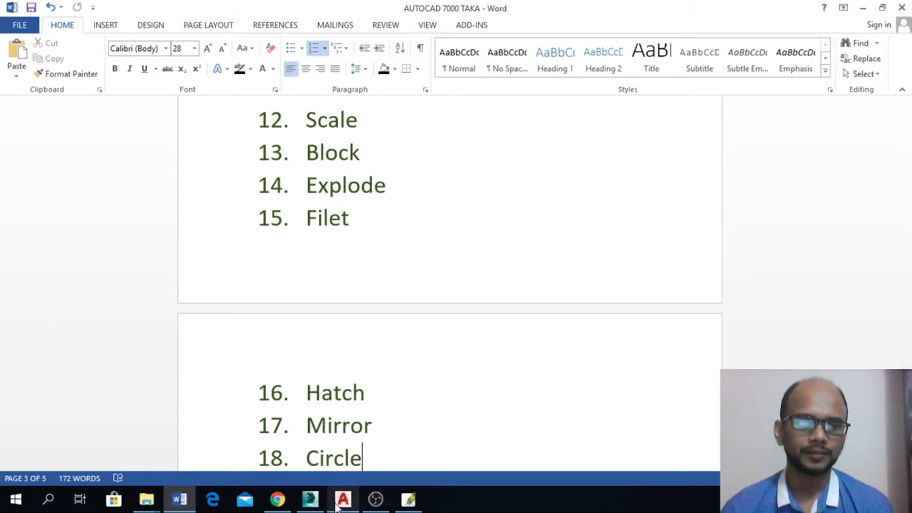
Switch to AutoCAD and examine the finished road layout plans and their dimensions in the CLASS 2 drawing
{"action": "left_click", "coordinate": [341, 500]}
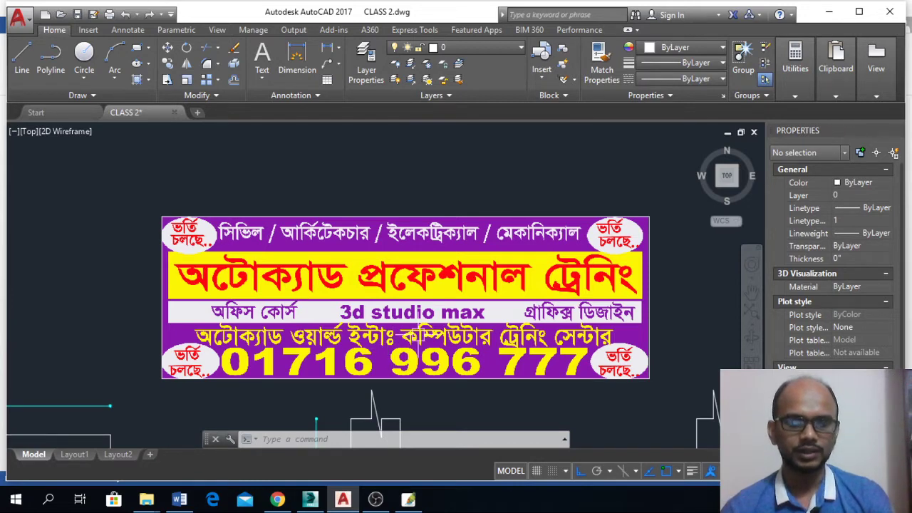
{"action": "scroll", "coordinate": [418, 334], "scroll_direction": "down", "scroll_amount": 2}
{"action": "scroll", "coordinate": [426, 363], "scroll_direction": "down", "scroll_amount": 3}
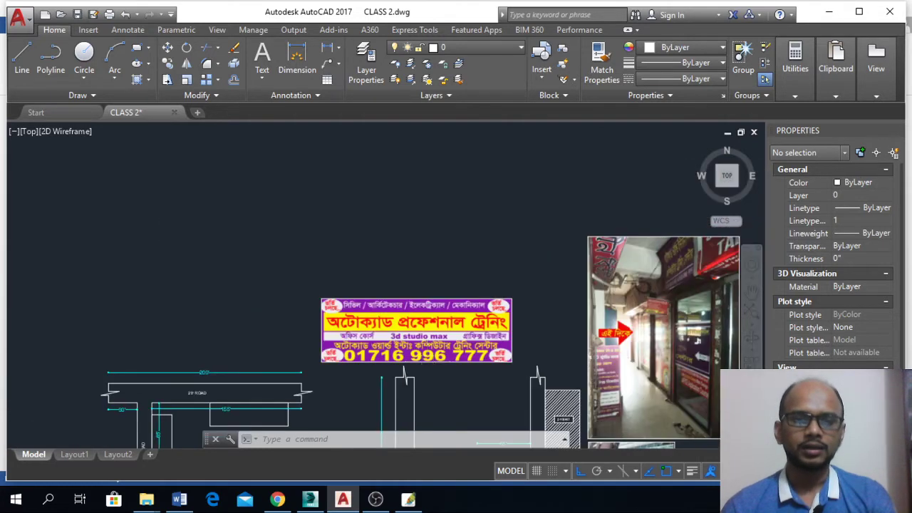
{"action": "scroll", "coordinate": [300, 319], "scroll_direction": "up", "scroll_amount": 2}
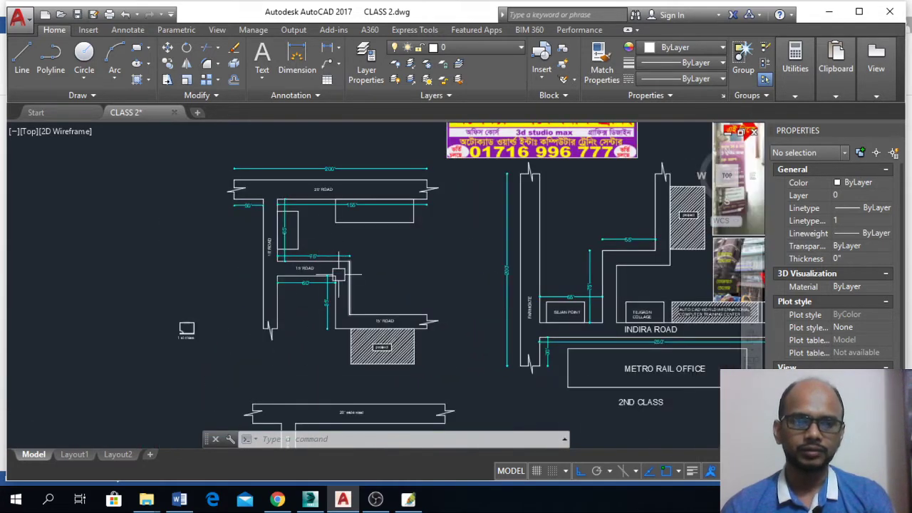
{"action": "scroll", "coordinate": [153, 352], "scroll_direction": "up", "scroll_amount": 4}
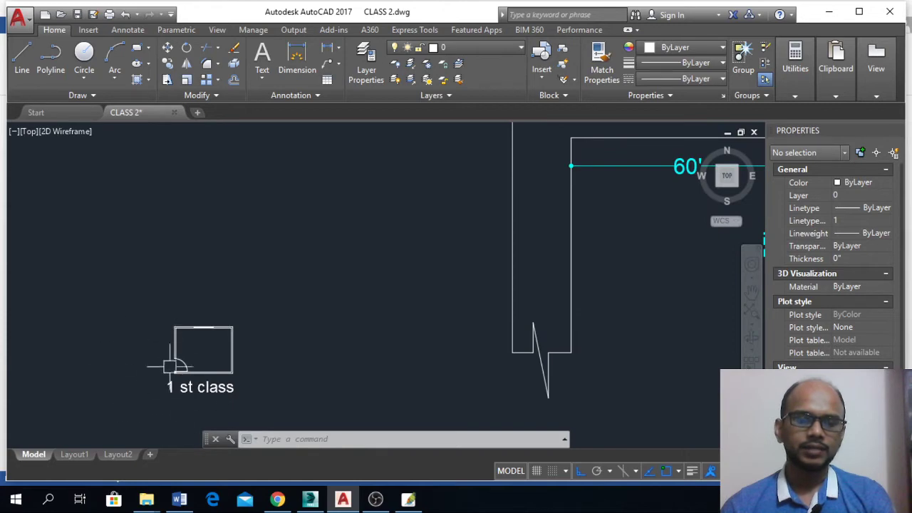
{"action": "scroll", "coordinate": [170, 366], "scroll_direction": "down", "scroll_amount": 4}
{"action": "scroll", "coordinate": [387, 334], "scroll_direction": "down", "scroll_amount": 2}
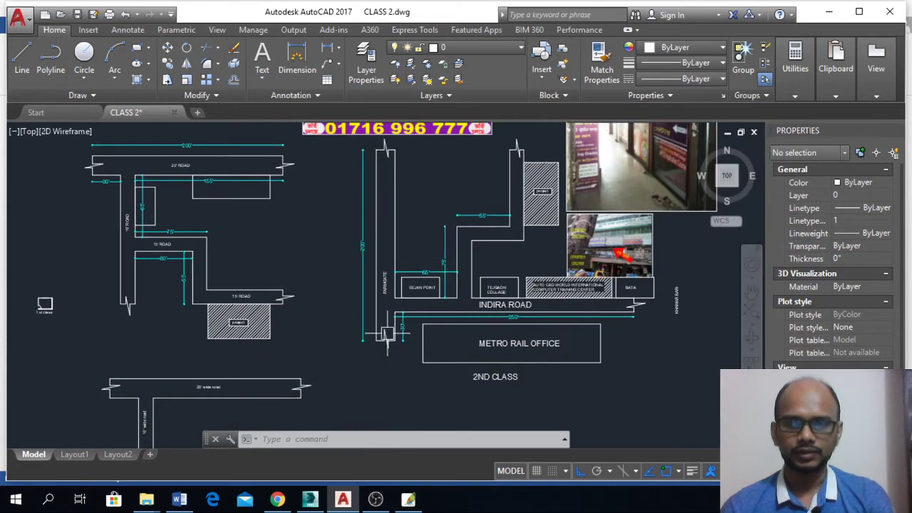
{"action": "scroll", "coordinate": [272, 282], "scroll_direction": "up", "scroll_amount": 3}
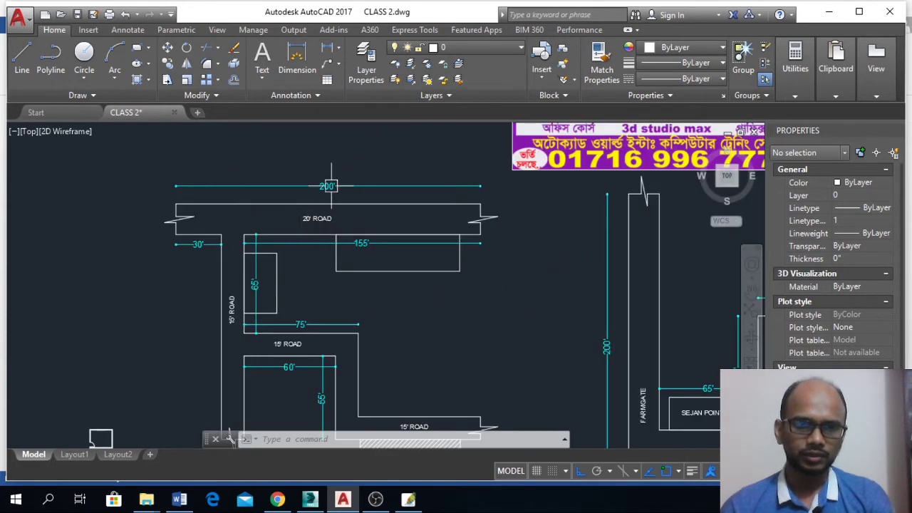
{"action": "scroll", "coordinate": [278, 248], "scroll_direction": "down", "scroll_amount": 3}
{"action": "scroll", "coordinate": [247, 202], "scroll_direction": "up", "scroll_amount": 2}
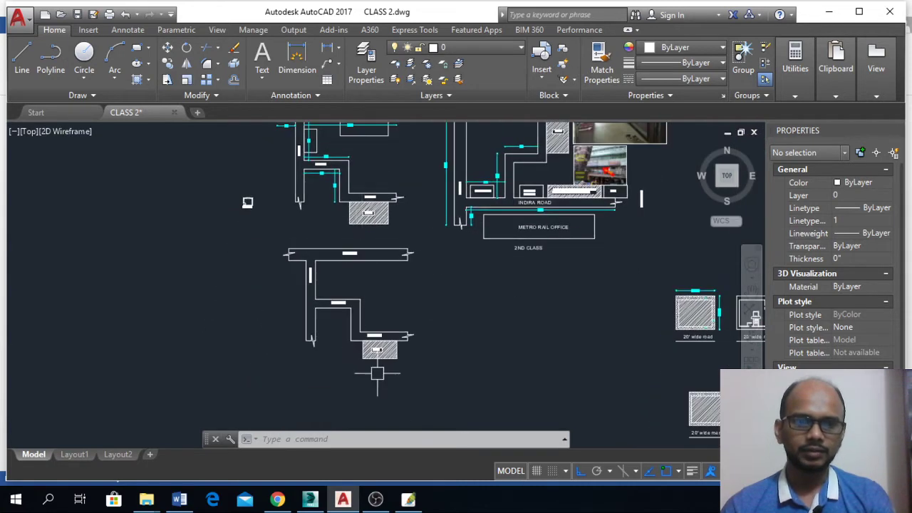
Draw a 200' horizontal line in the empty space below the lower road layout plan
{"action": "middle_click_drag", "start_coordinate": [247, 202], "coordinate": [252, 167]}
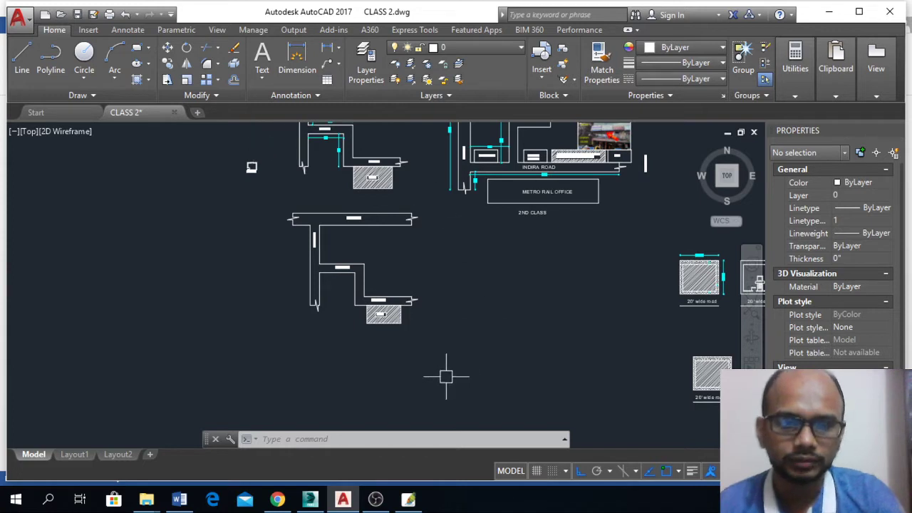
{"action": "scroll", "coordinate": [320, 380], "scroll_direction": "up", "scroll_amount": 2}
{"action": "type", "text": "l"}
{"action": "key", "text": "Return"}
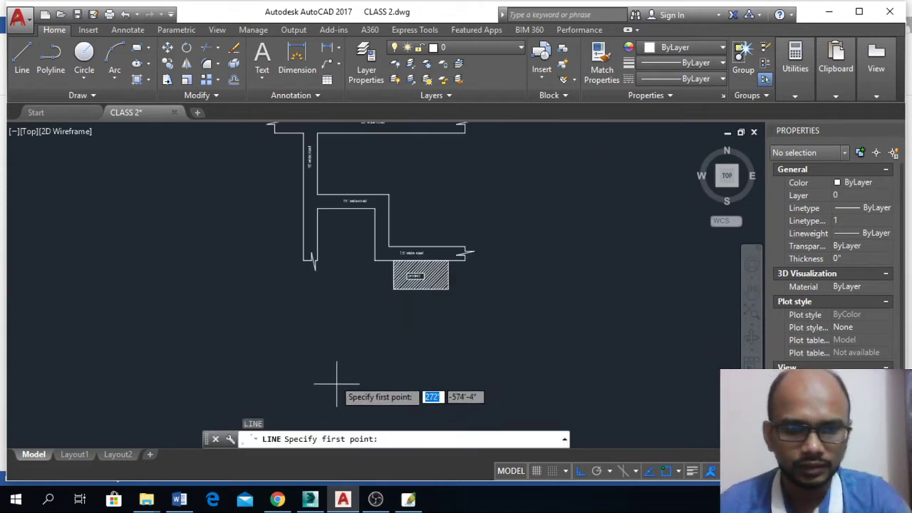
{"action": "left_click", "coordinate": [327, 357]}
{"action": "type", "text": "200"}
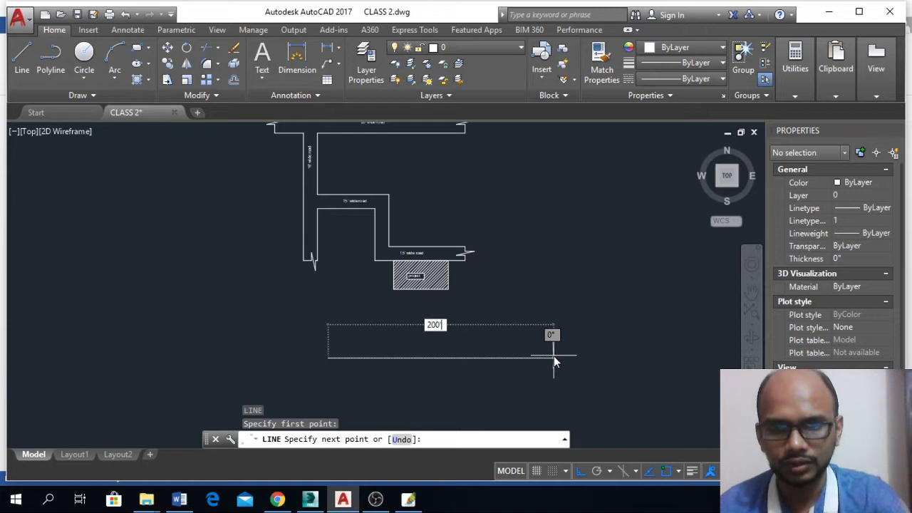
{"action": "key", "text": "Return"}
{"action": "key", "text": "Return"}
{"action": "scroll", "coordinate": [419, 387], "scroll_direction": "down", "scroll_amount": 1}
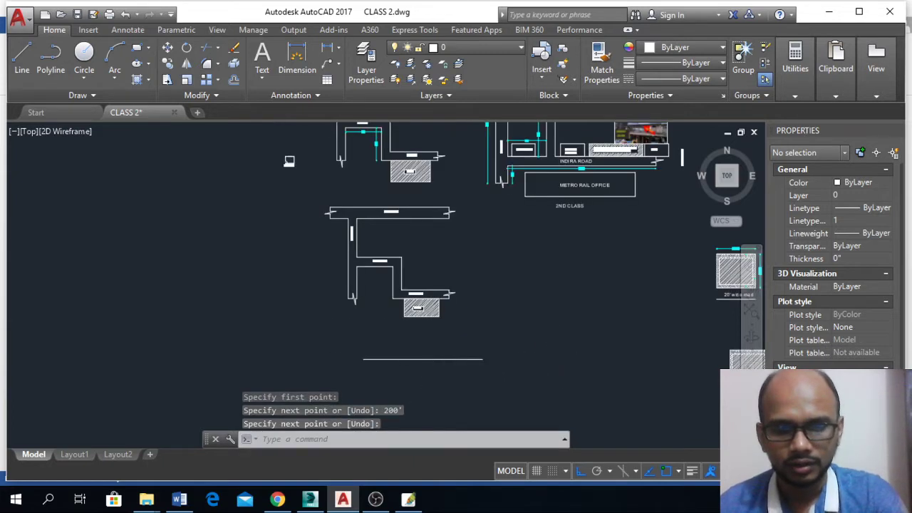
Offset the new horizontal line 20' downward to form the second edge of the road
{"action": "scroll", "coordinate": [421, 370], "scroll_direction": "up", "scroll_amount": 3}
{"action": "middle_click_drag", "start_coordinate": [428, 349], "coordinate": [416, 283]}
{"action": "type", "text": "o"}
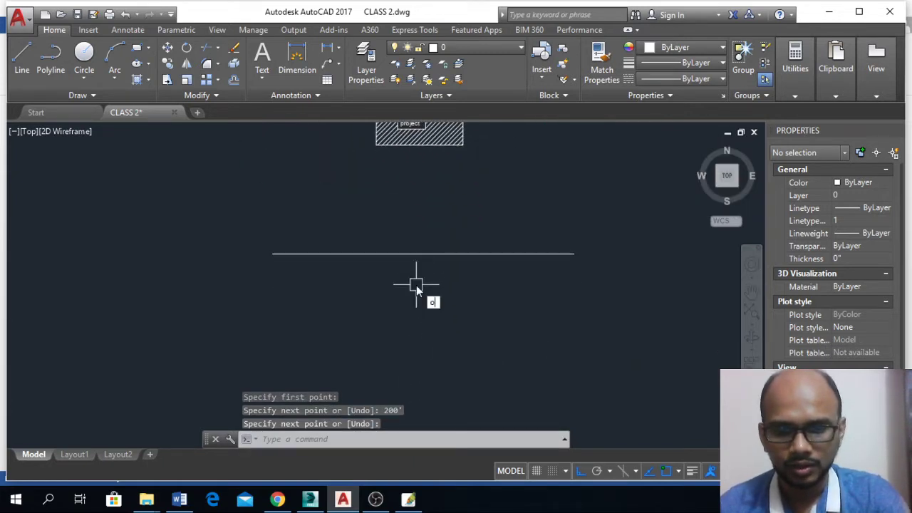
{"action": "key", "text": "Return"}
{"action": "type", "text": "20"}
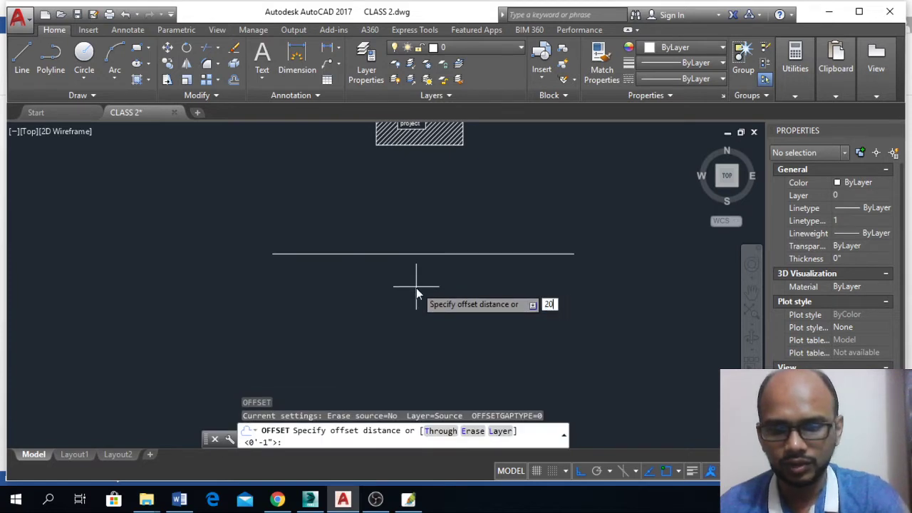
{"action": "type", "text": "'"}
{"action": "key", "text": "Return"}
{"action": "left_click", "coordinate": [416, 254]}
{"action": "left_click", "coordinate": [424, 311]}
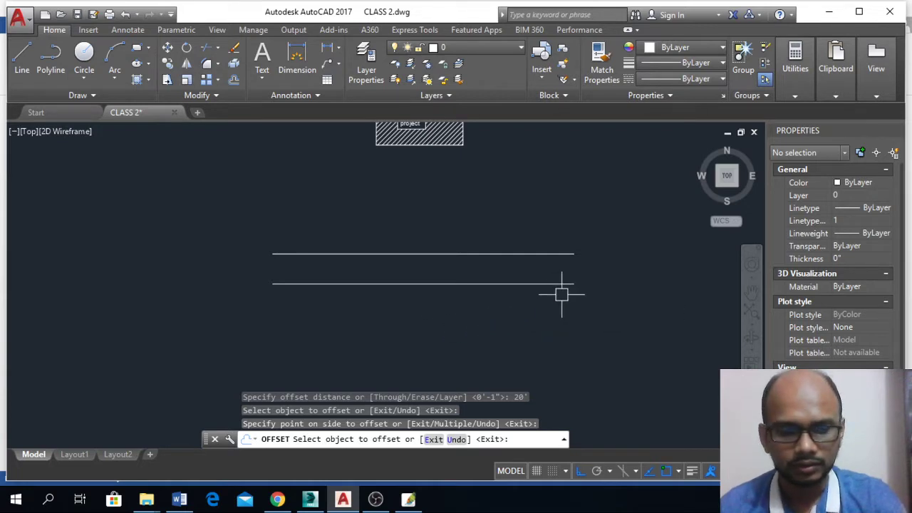
{"action": "key", "text": "Escape"}
Draw a zigzag break-line polyline joining the right ends of the two road lines, using Ortho except for the slanted segment
{"action": "type", "text": "p"}
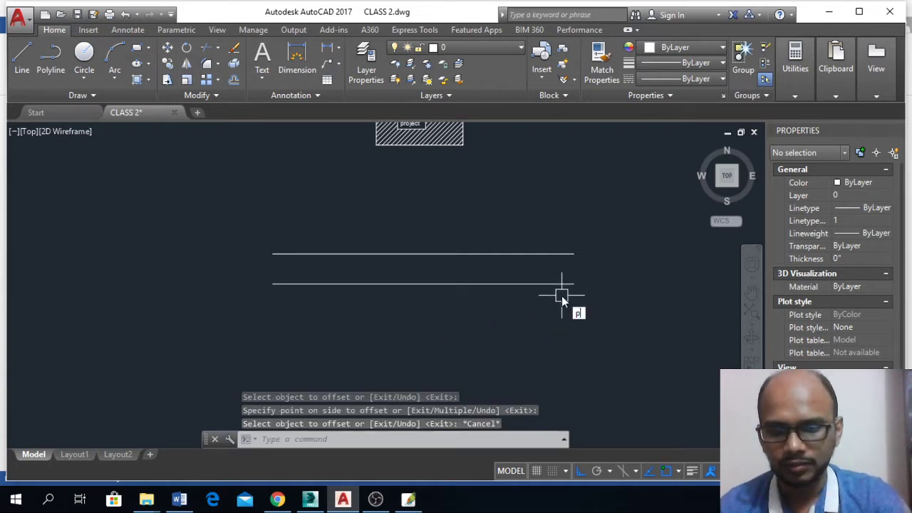
{"action": "type", "text": "l"}
{"action": "key", "text": "Return"}
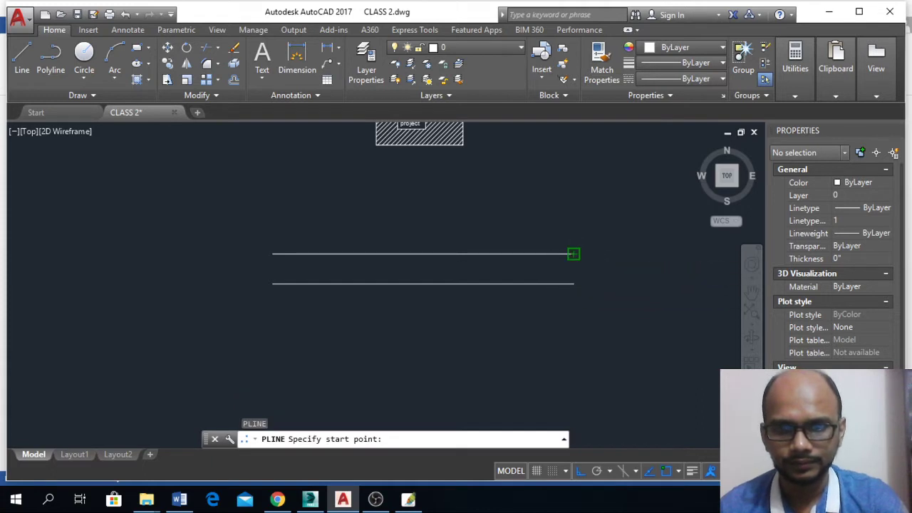
{"action": "left_click", "coordinate": [573, 254]}
{"action": "scroll", "coordinate": [574, 264], "scroll_direction": "up", "scroll_amount": 5}
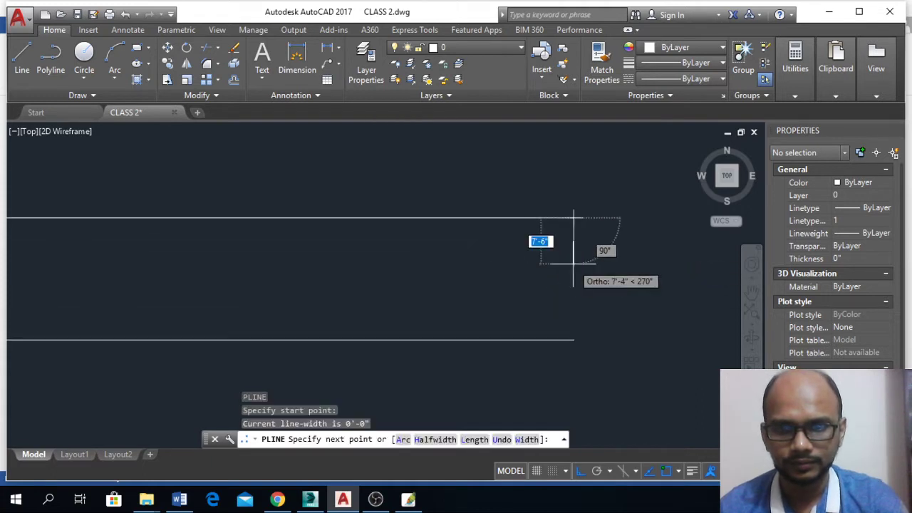
{"action": "left_click", "coordinate": [649, 265]}
{"action": "key", "text": "F8"}
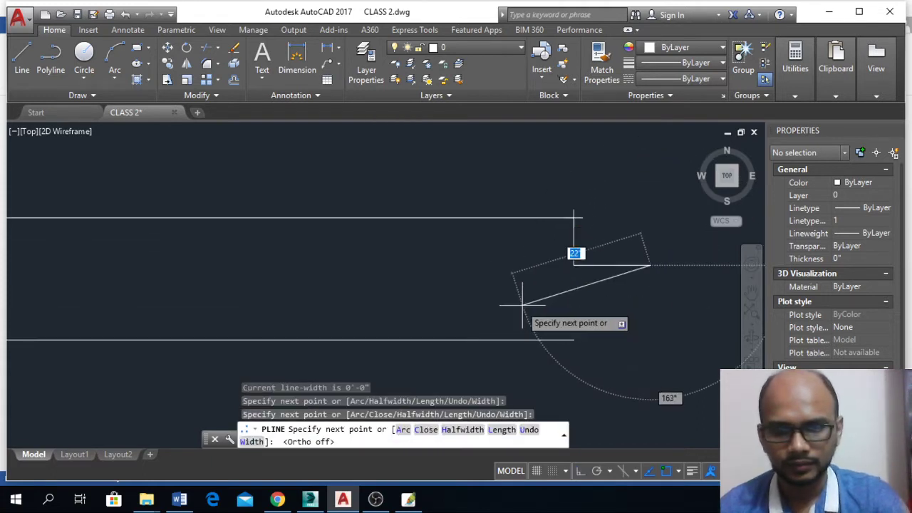
{"action": "left_click", "coordinate": [515, 296]}
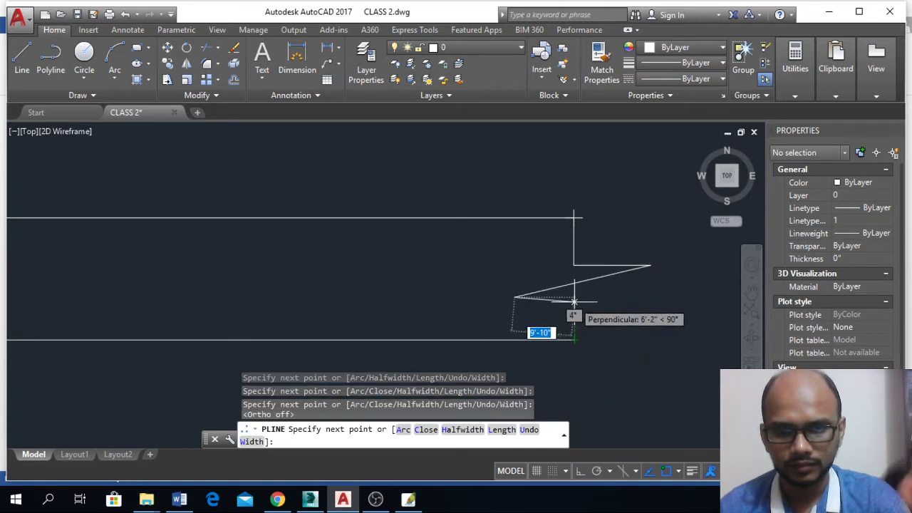
{"action": "key", "text": "F8"}
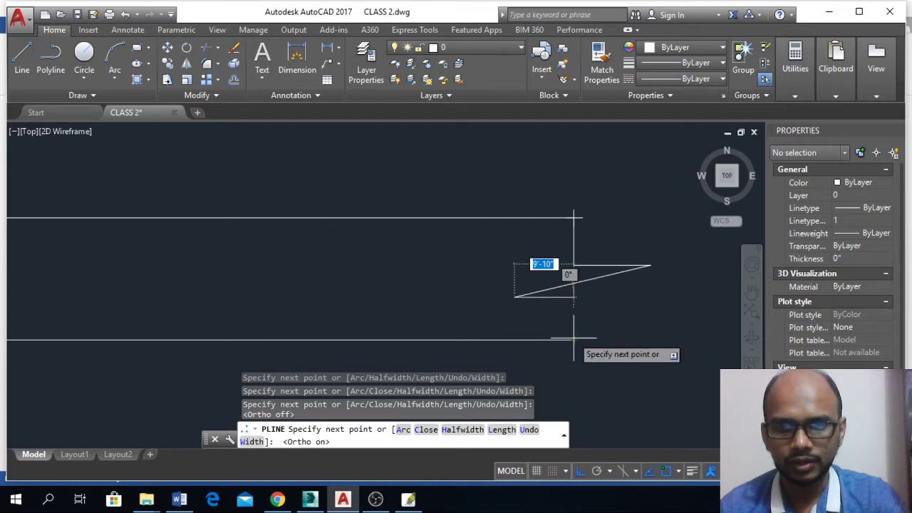
{"action": "left_click", "coordinate": [574, 277]}
{"action": "left_click", "coordinate": [574, 340]}
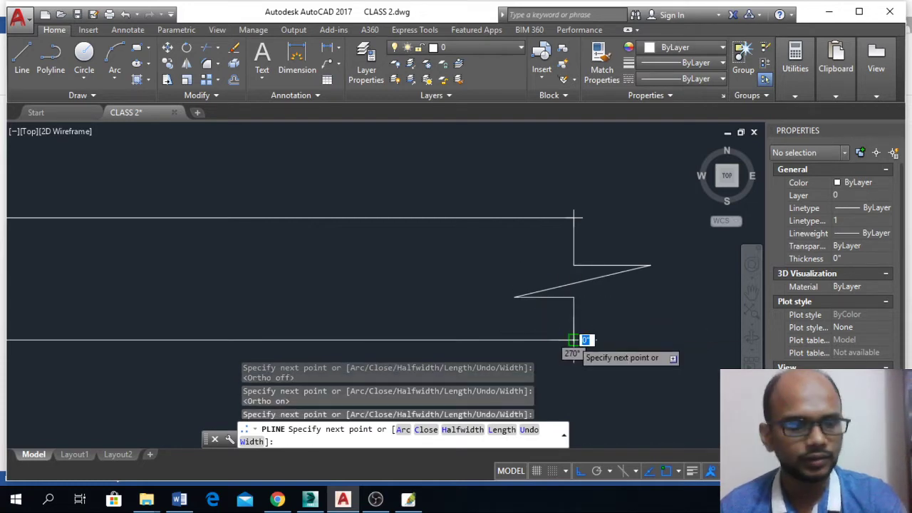
{"action": "key", "text": "Escape"}
Copy the break-line polyline from the lower road line's right endpoint to its left endpoint
{"action": "left_click", "coordinate": [586, 291]}
{"action": "left_click", "coordinate": [543, 309]}
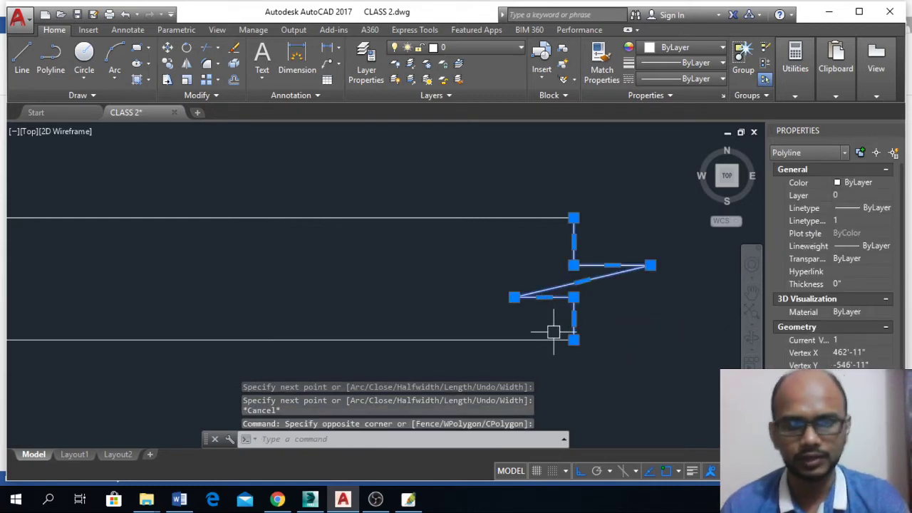
{"action": "type", "text": "co"}
{"action": "key", "text": "Return"}
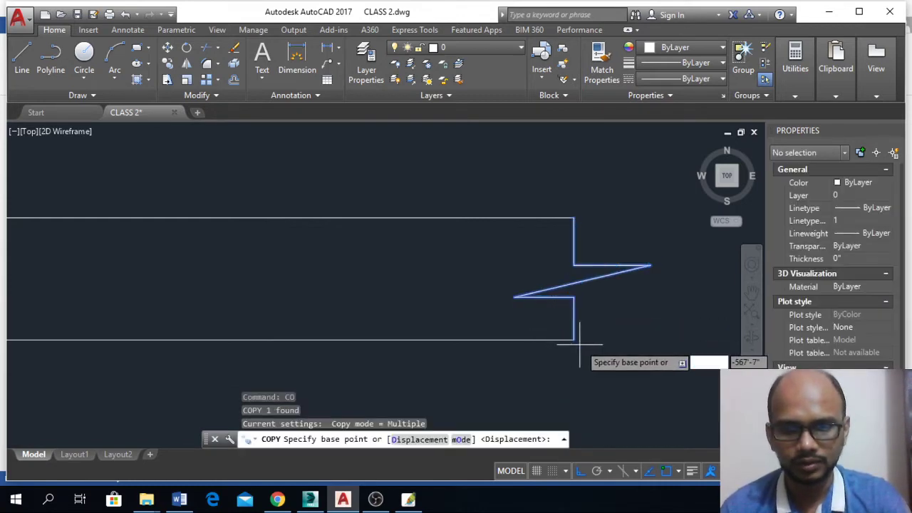
{"action": "left_click", "coordinate": [573, 340]}
{"action": "scroll", "coordinate": [573, 340], "scroll_direction": "down", "scroll_amount": 4}
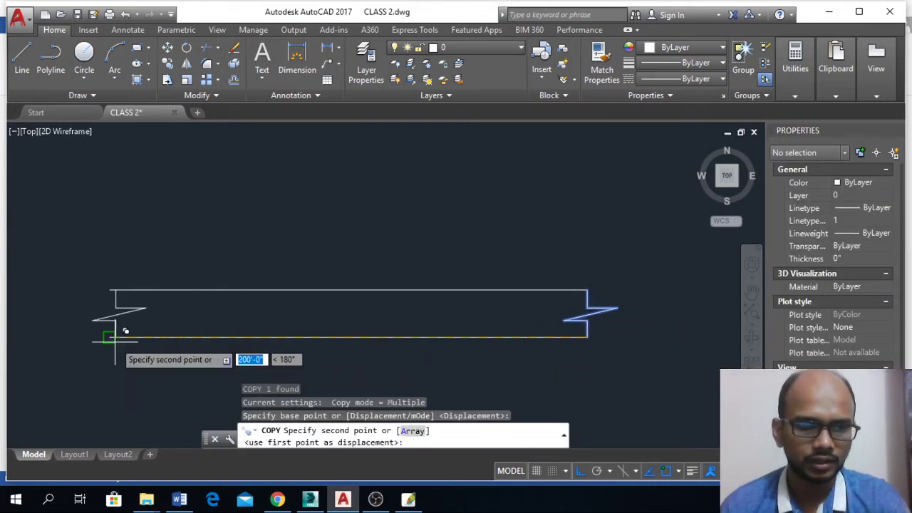
{"action": "left_click", "coordinate": [242, 326]}
{"action": "key", "text": "Escape"}
Draw a 200' vertical line downward from the left endpoint of the lower road line
{"action": "scroll", "coordinate": [285, 322], "scroll_direction": "down", "scroll_amount": 5}
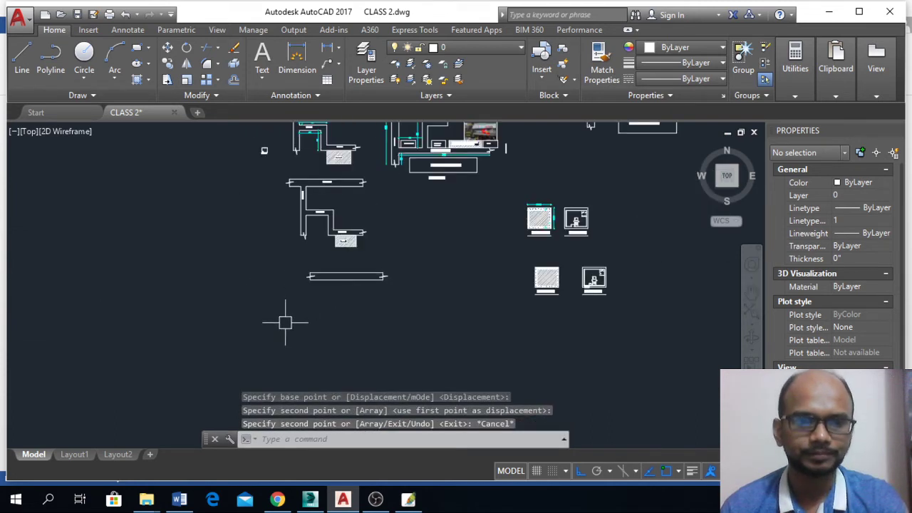
{"action": "scroll", "coordinate": [300, 291], "scroll_direction": "up", "scroll_amount": 2}
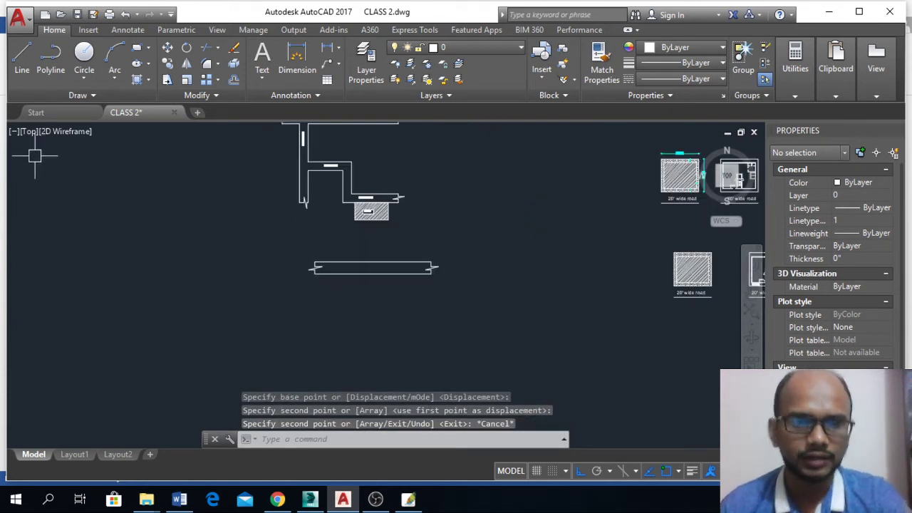
{"action": "left_click", "coordinate": [22, 58]}
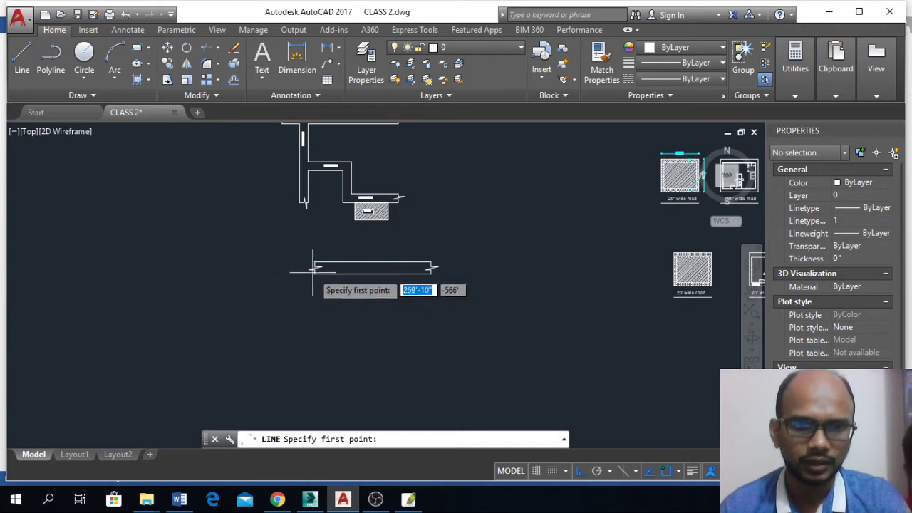
{"action": "left_click", "coordinate": [314, 273]}
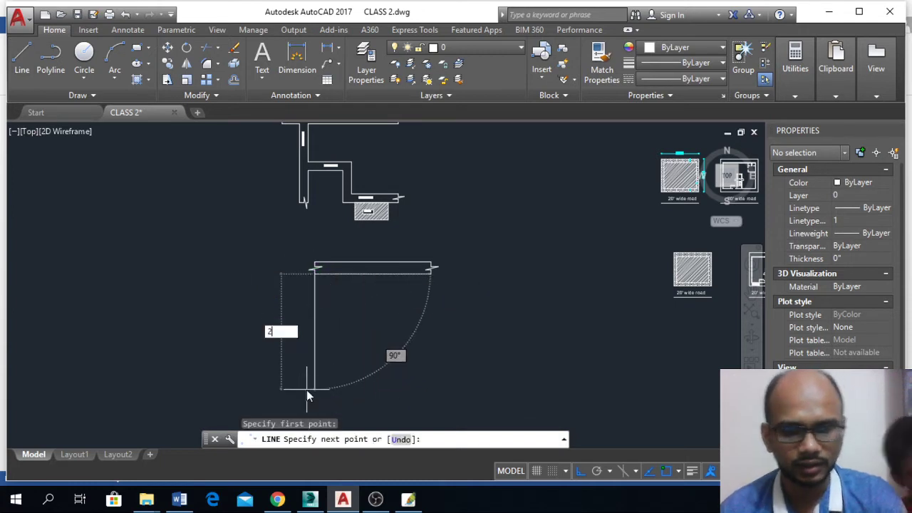
{"action": "type", "text": "200"}
{"action": "key", "text": "Return"}
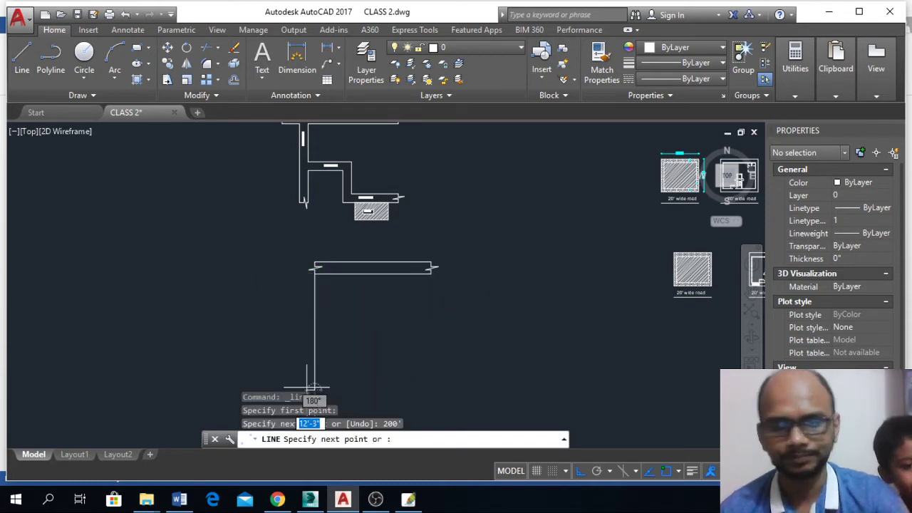
{"action": "key", "text": "Return"}
Examine the dimensioned reference plan for the side road's offset from the main road's end, its width and the branch lengths
{"action": "scroll", "coordinate": [326, 323], "scroll_direction": "down", "scroll_amount": 4}
{"action": "scroll", "coordinate": [324, 236], "scroll_direction": "up", "scroll_amount": 6}
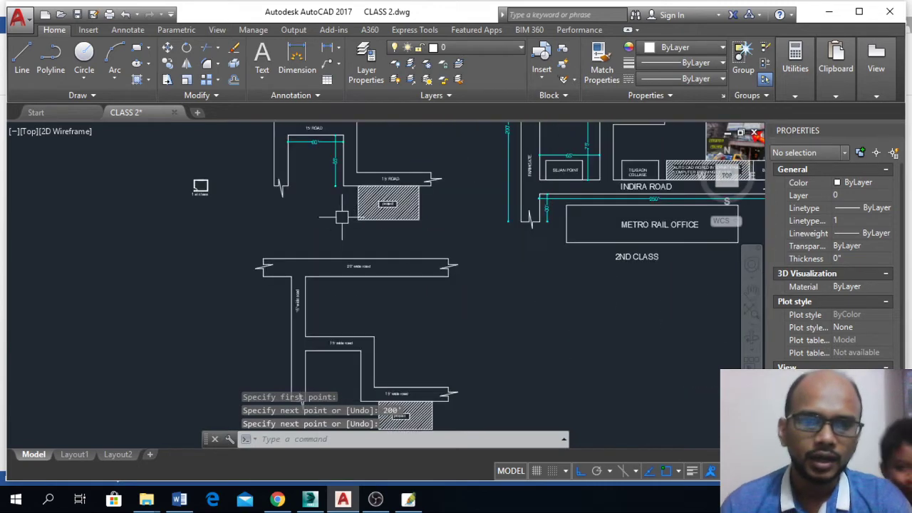
{"action": "middle_click_drag", "start_coordinate": [314, 147], "coordinate": [338, 300]}
{"action": "scroll", "coordinate": [339, 184], "scroll_direction": "up", "scroll_amount": 4}
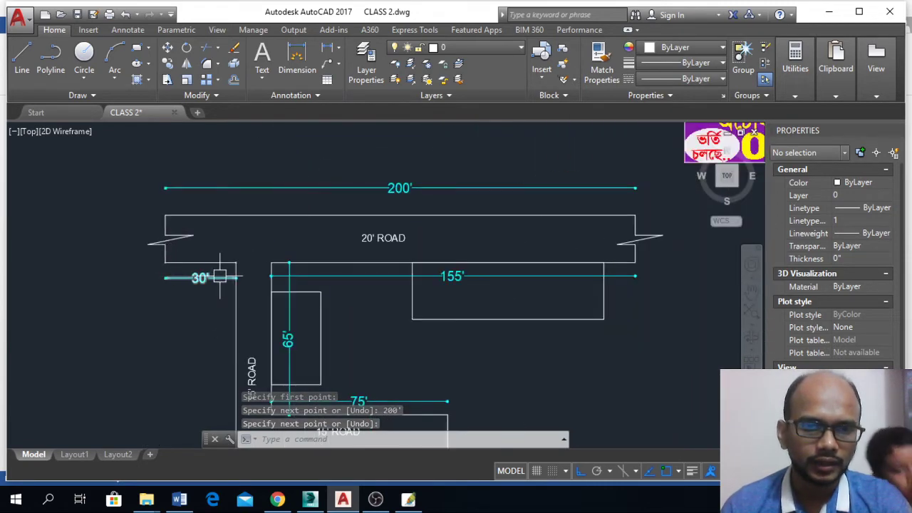
{"action": "scroll", "coordinate": [239, 235], "scroll_direction": "down", "scroll_amount": 5}
{"action": "scroll", "coordinate": [237, 272], "scroll_direction": "up", "scroll_amount": 5}
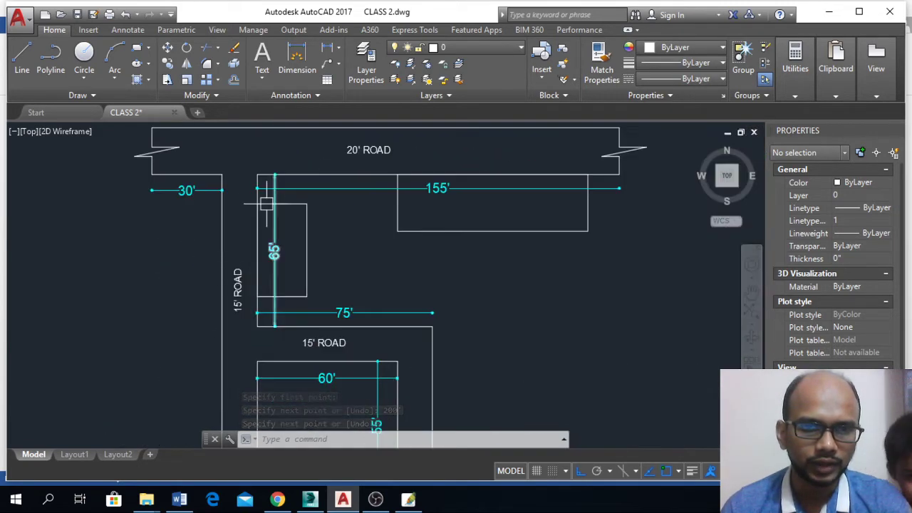
{"action": "middle_click_drag", "start_coordinate": [440, 263], "coordinate": [440, 230]}
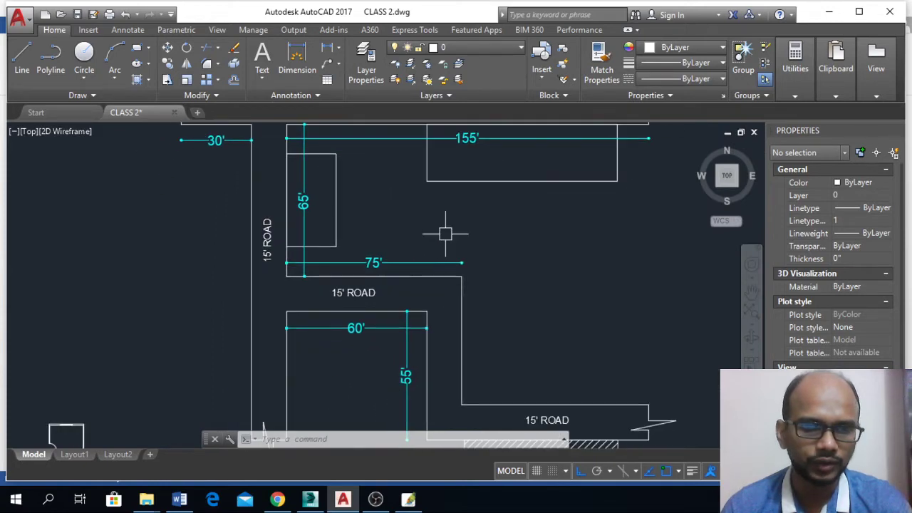
{"action": "middle_click_drag", "start_coordinate": [316, 142], "coordinate": [354, 173]}
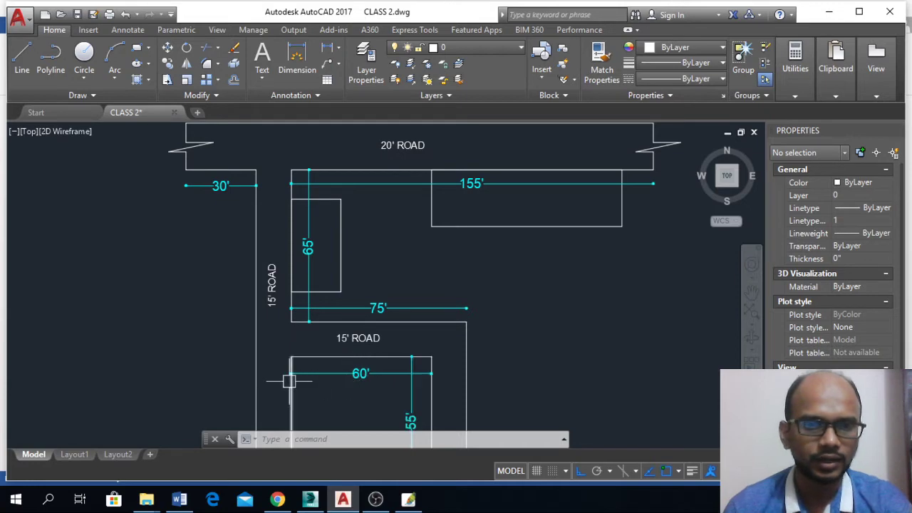
{"action": "scroll", "coordinate": [363, 307], "scroll_direction": "down", "scroll_amount": 2}
{"action": "scroll", "coordinate": [373, 358], "scroll_direction": "down", "scroll_amount": 3}
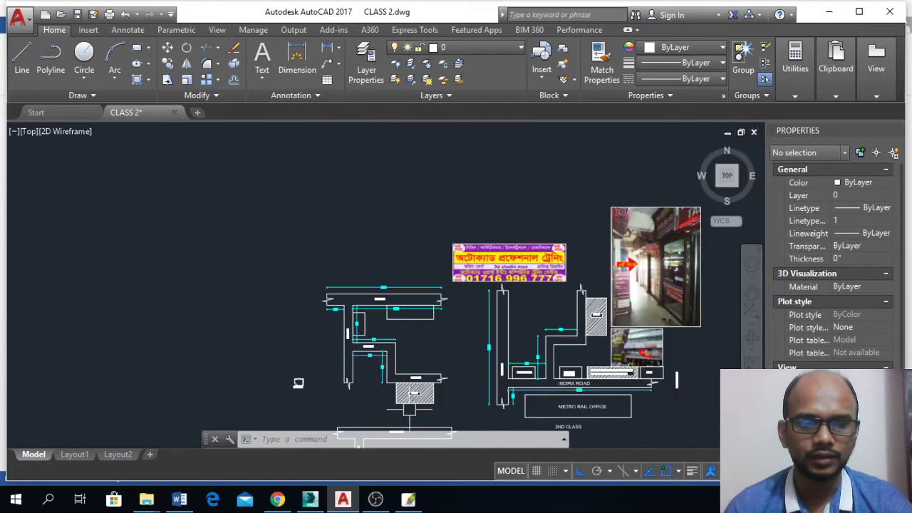
Offset the vertical line under the main road's left end 30' to the right
{"action": "middle_click_drag", "start_coordinate": [376, 363], "coordinate": [394, 208]}
{"action": "middle_click_drag", "start_coordinate": [395, 351], "coordinate": [384, 225]}
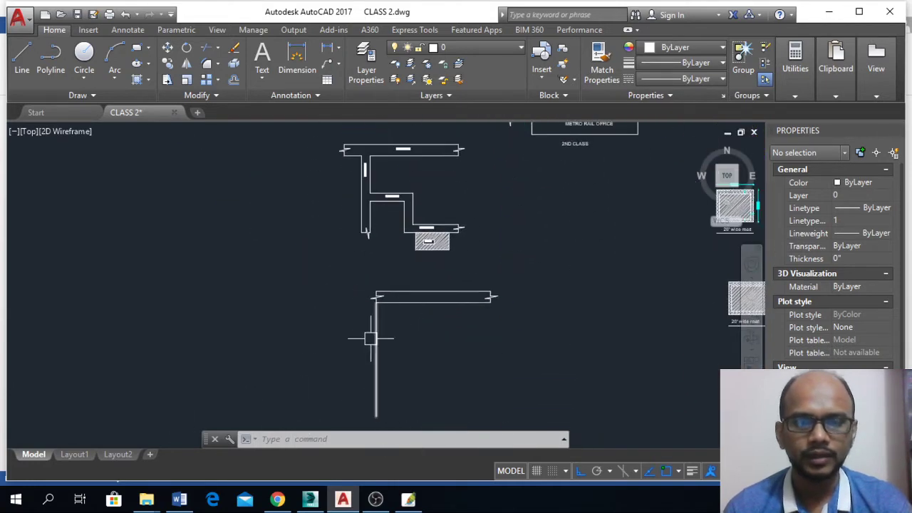
{"action": "key", "text": "Return"}
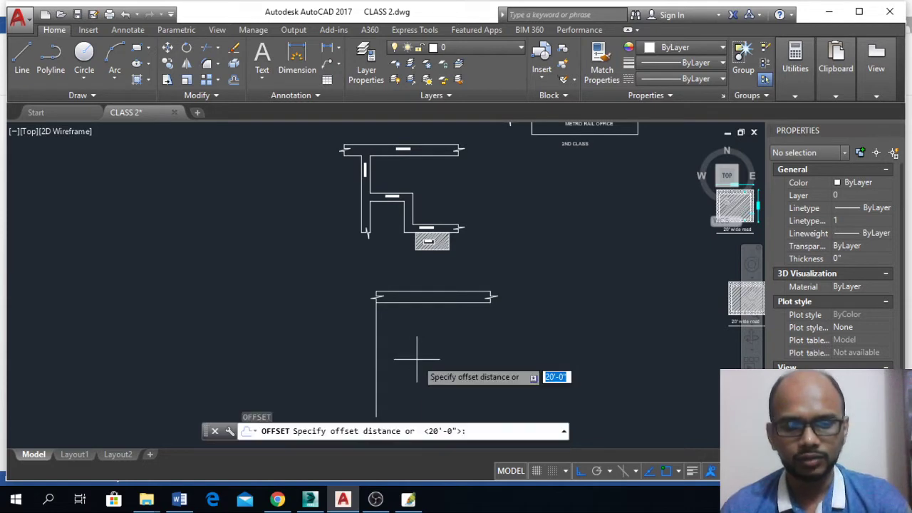
{"action": "type", "text": "30"}
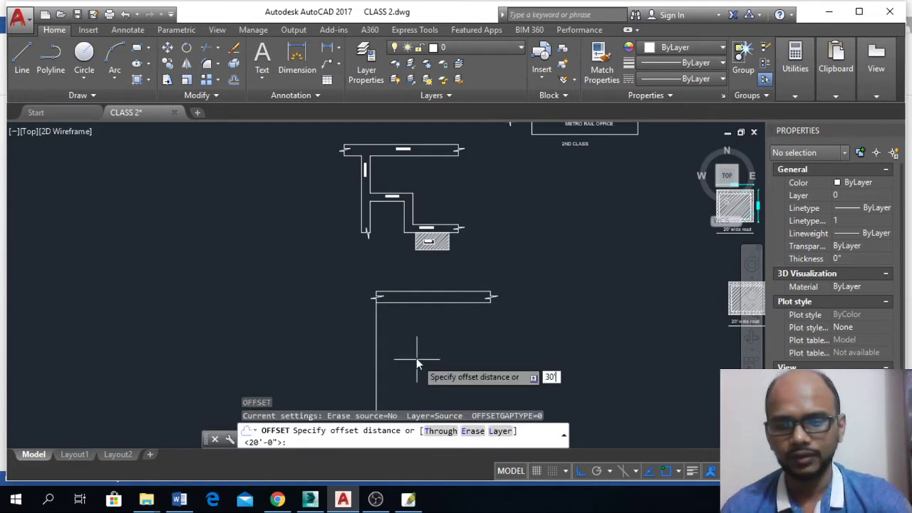
{"action": "key", "text": "Return"}
{"action": "left_click", "coordinate": [376, 356]}
{"action": "left_click", "coordinate": [453, 353]}
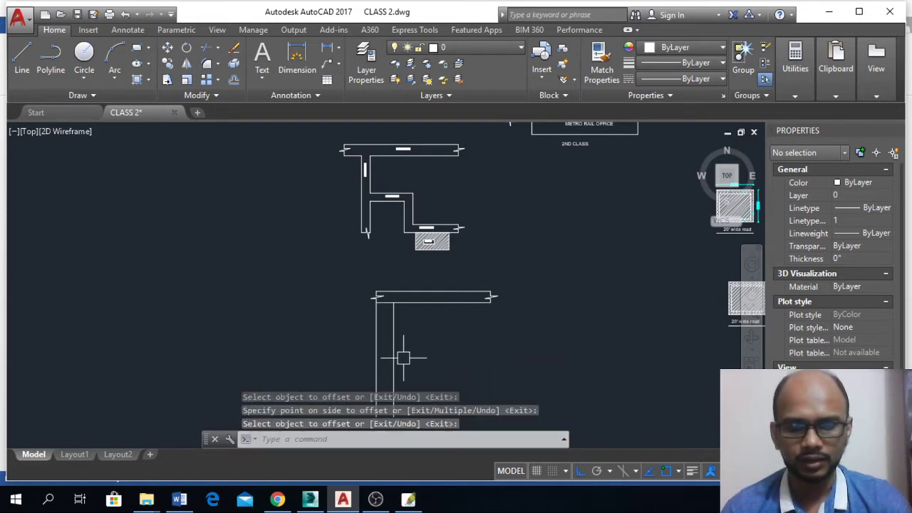
Offset the second vertical line 15' to the right to form the side road's width
{"action": "key", "text": "Return"}
{"action": "type", "text": "1"}
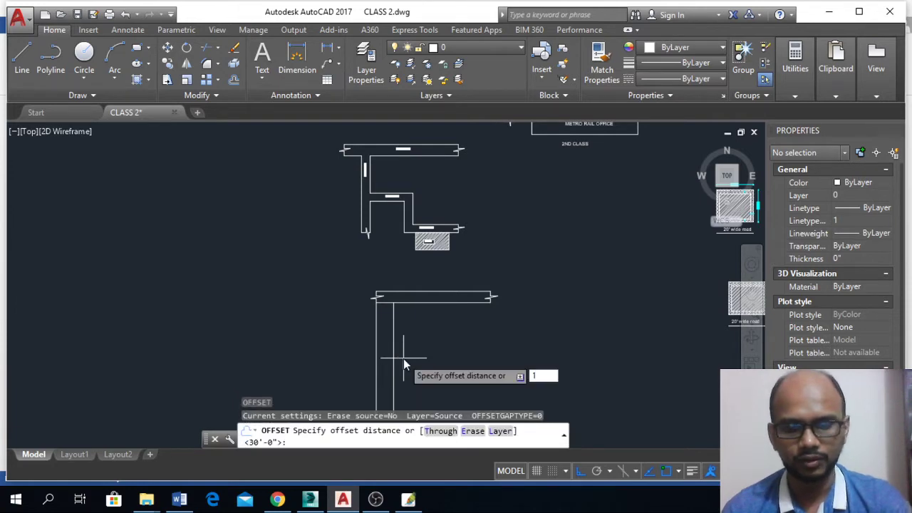
{"action": "type", "text": "5'"}
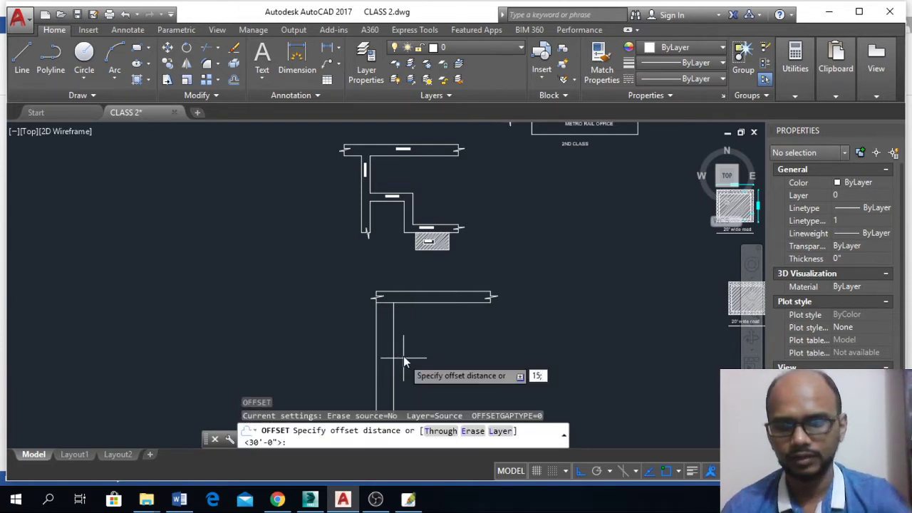
{"action": "key", "text": "Return"}
{"action": "left_click", "coordinate": [393, 355]}
{"action": "left_click", "coordinate": [479, 354]}
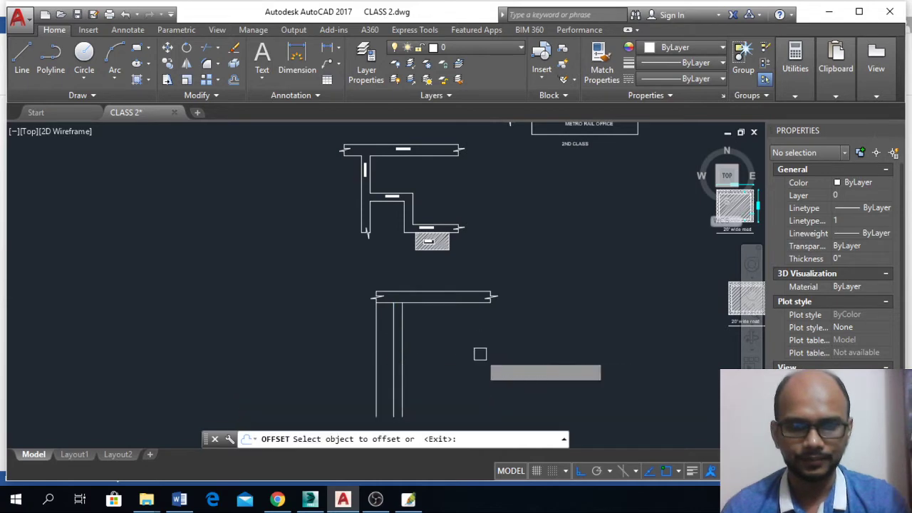
{"action": "key", "text": "Return"}
Check the reference plan's branch length and offset the side road's right edge line 75' to the right
{"action": "scroll", "coordinate": [426, 318], "scroll_direction": "down", "scroll_amount": 4}
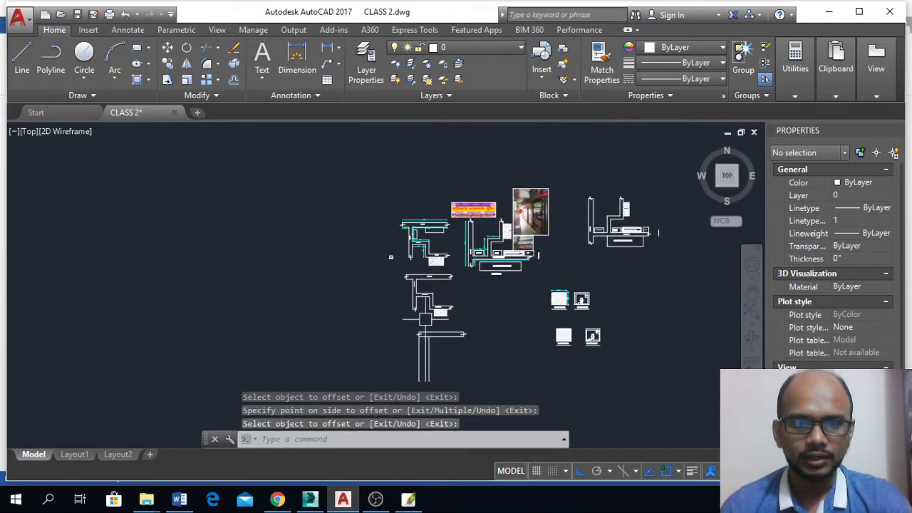
{"action": "scroll", "coordinate": [421, 241], "scroll_direction": "up", "scroll_amount": 6}
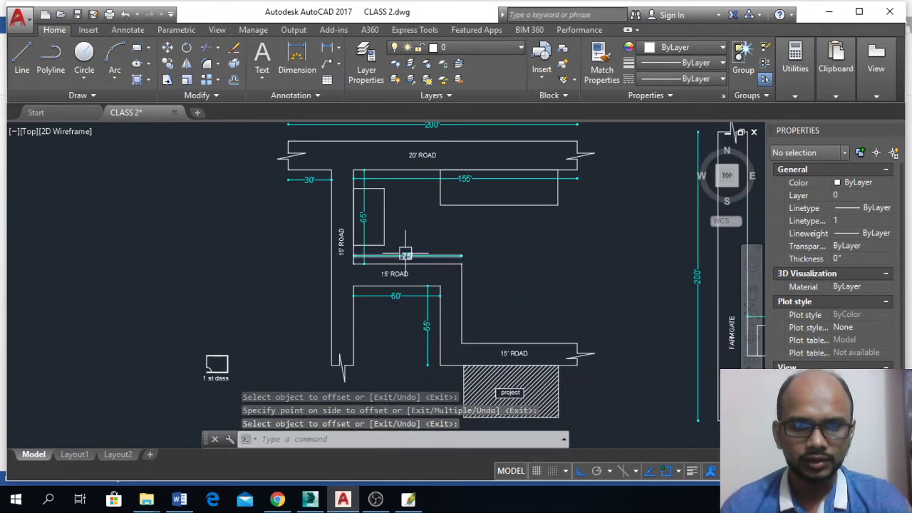
{"action": "scroll", "coordinate": [347, 239], "scroll_direction": "down", "scroll_amount": 5}
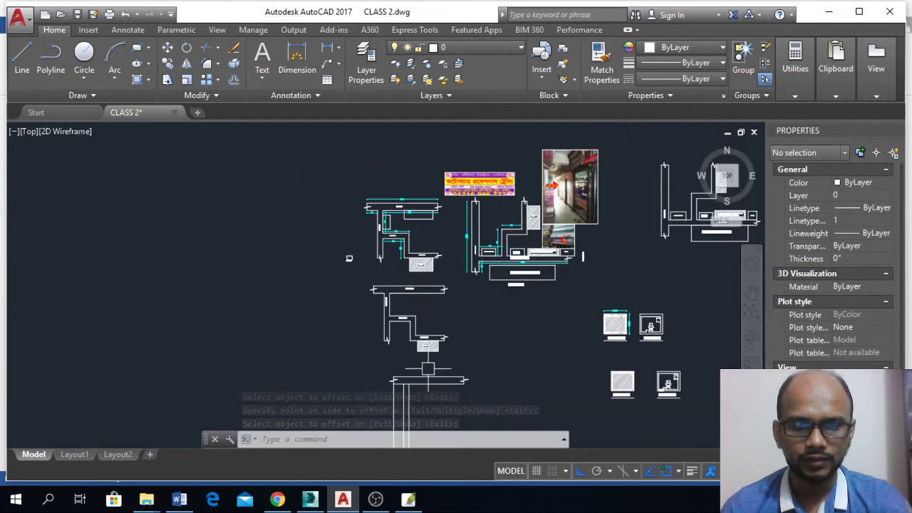
{"action": "scroll", "coordinate": [392, 284], "scroll_direction": "up", "scroll_amount": 6}
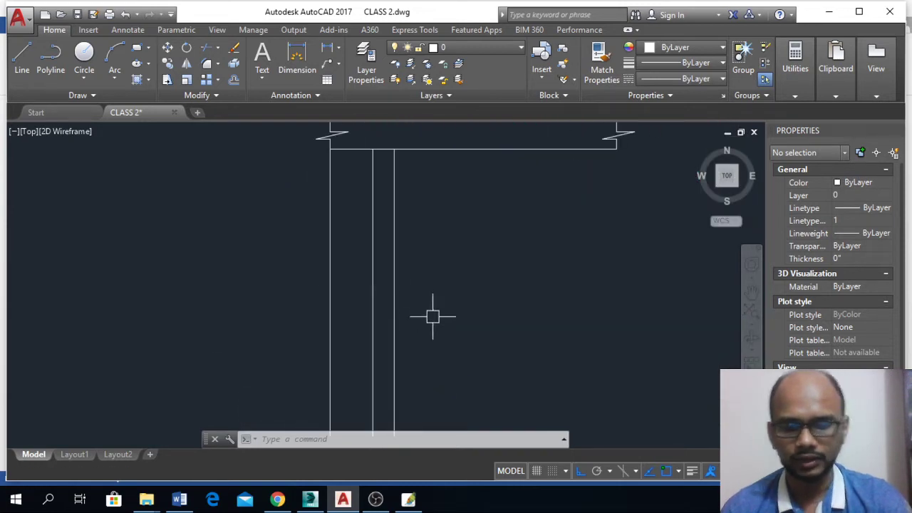
{"action": "type", "text": "o"}
{"action": "key", "text": "Return"}
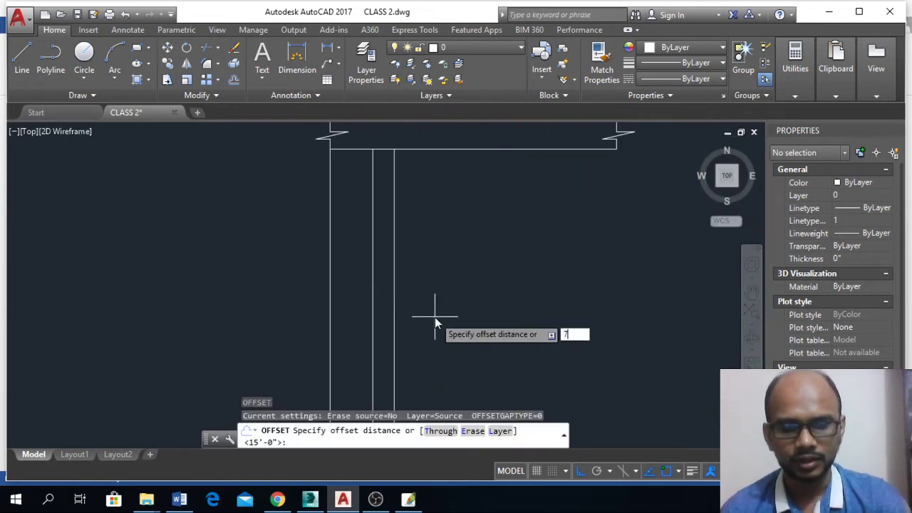
{"action": "type", "text": "75"}
{"action": "key", "text": "Return"}
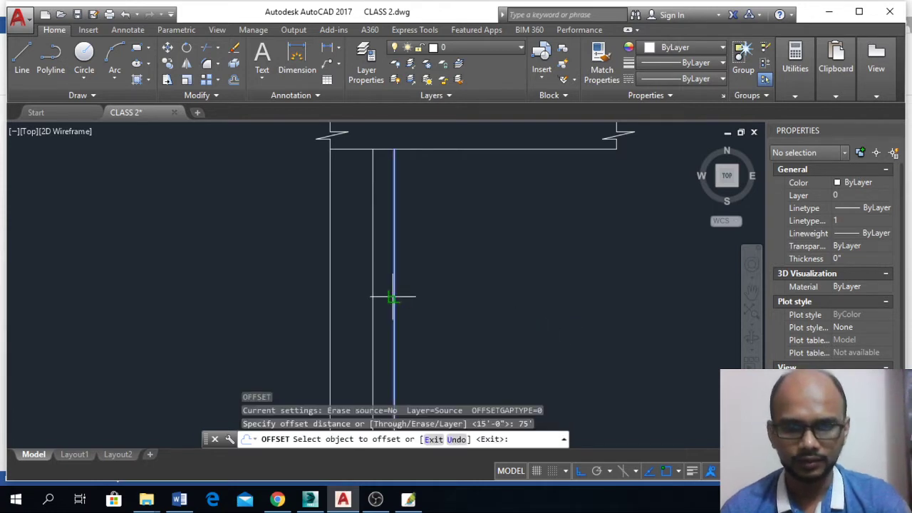
{"action": "left_click", "coordinate": [394, 301]}
{"action": "left_click", "coordinate": [504, 297]}
{"action": "key", "text": "Return"}
Offset the side road's right edge line 60' to the right
{"action": "key", "text": "Return"}
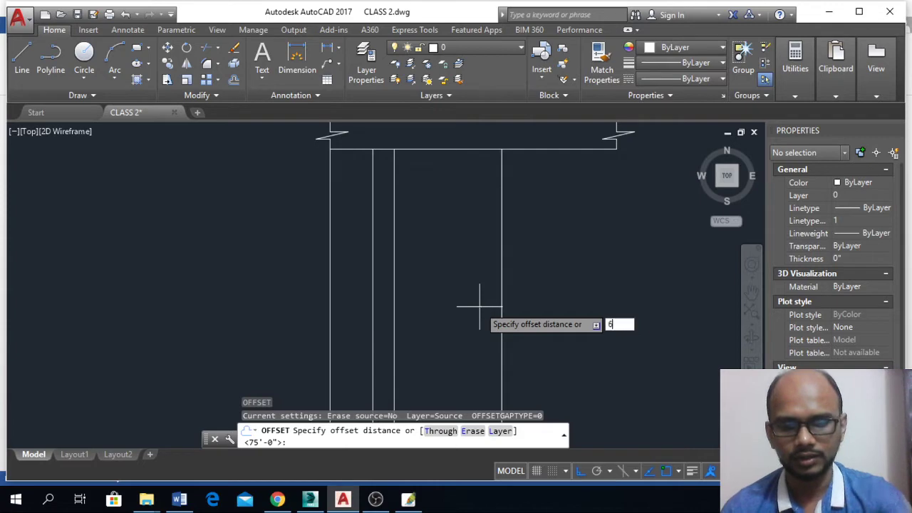
{"action": "type", "text": "60"}
{"action": "key", "text": "Return"}
{"action": "left_click", "coordinate": [394, 309]}
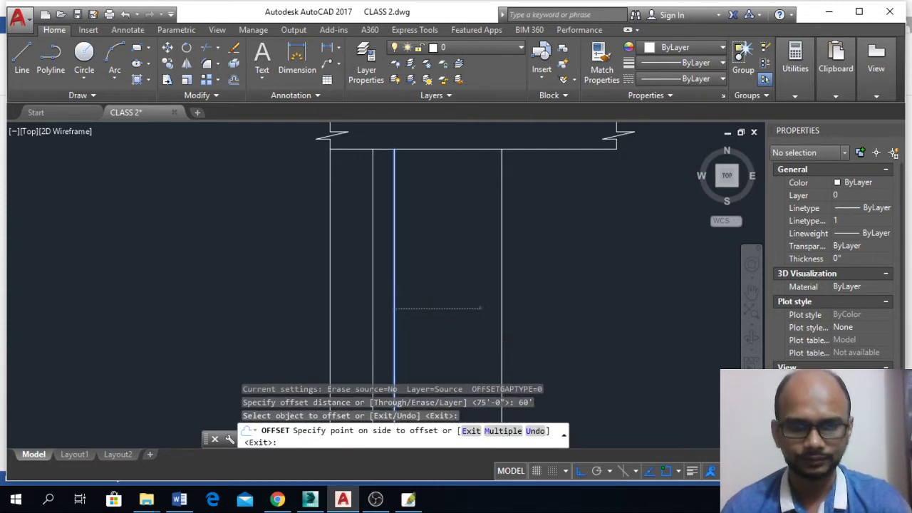
{"action": "left_click", "coordinate": [463, 305]}
{"action": "key", "text": "Return"}
Examine the dimensioned reference plan for the branch road's distance below the main road and its width
{"action": "scroll", "coordinate": [443, 253], "scroll_direction": "down", "scroll_amount": 4}
{"action": "middle_click_drag", "start_coordinate": [473, 276], "coordinate": [498, 376]}
{"action": "middle_click_drag", "start_coordinate": [449, 183], "coordinate": [461, 305]}
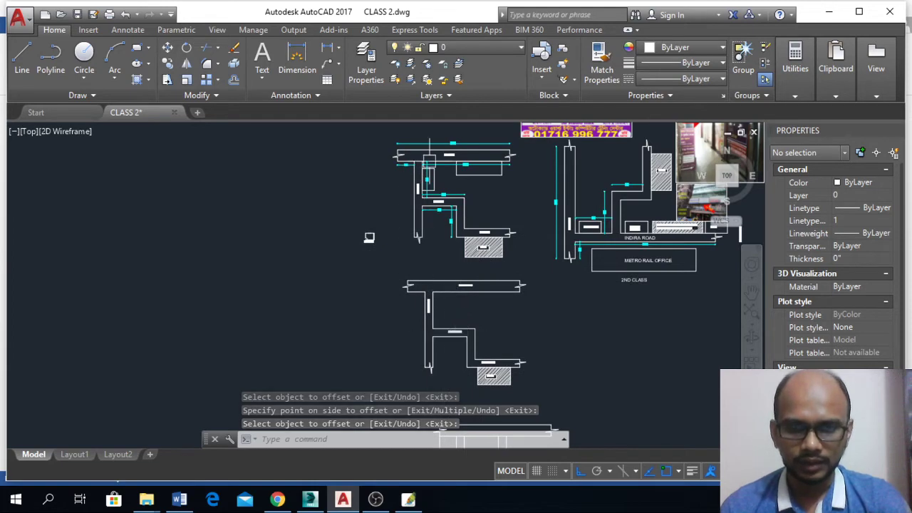
{"action": "scroll", "coordinate": [431, 157], "scroll_direction": "up", "scroll_amount": 4}
{"action": "scroll", "coordinate": [419, 275], "scroll_direction": "up", "scroll_amount": 2}
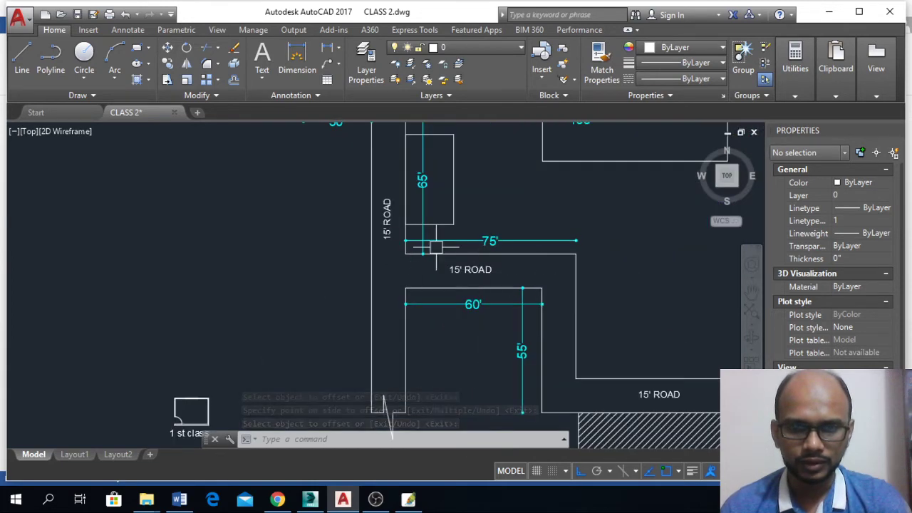
{"action": "scroll", "coordinate": [425, 249], "scroll_direction": "down", "scroll_amount": 2}
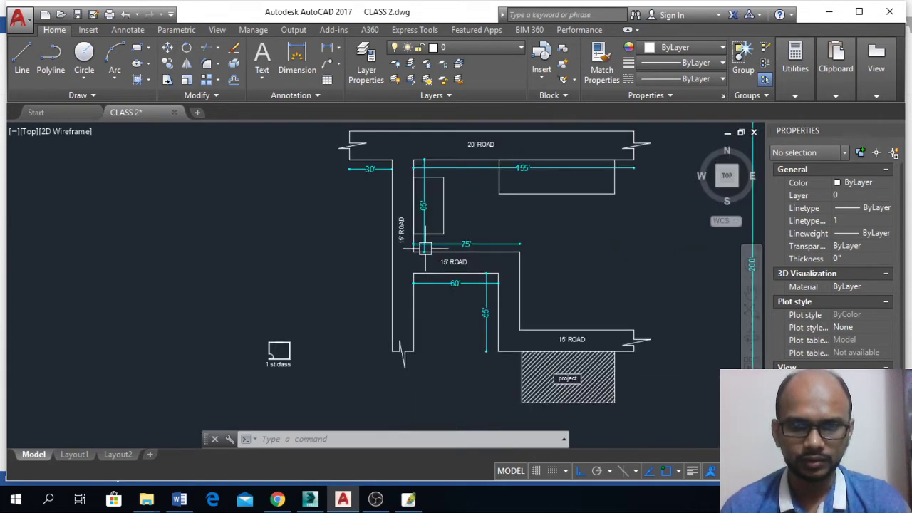
{"action": "middle_click_drag", "start_coordinate": [454, 295], "coordinate": [409, 190]}
{"action": "scroll", "coordinate": [409, 191], "scroll_direction": "down", "scroll_amount": 6}
{"action": "middle_click_drag", "start_coordinate": [440, 319], "coordinate": [412, 218]}
{"action": "scroll", "coordinate": [410, 221], "scroll_direction": "up", "scroll_amount": 4}
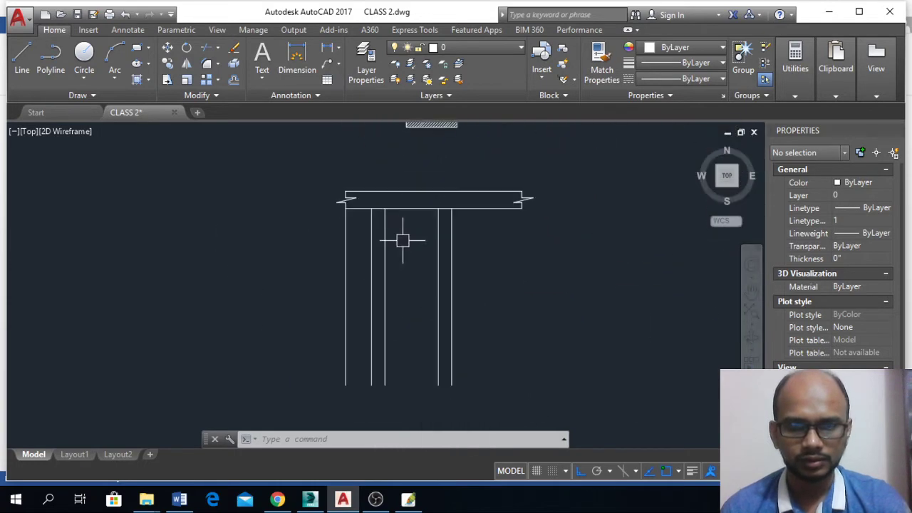
Offset the main road's lower line 65' downward
{"action": "key", "text": "Return"}
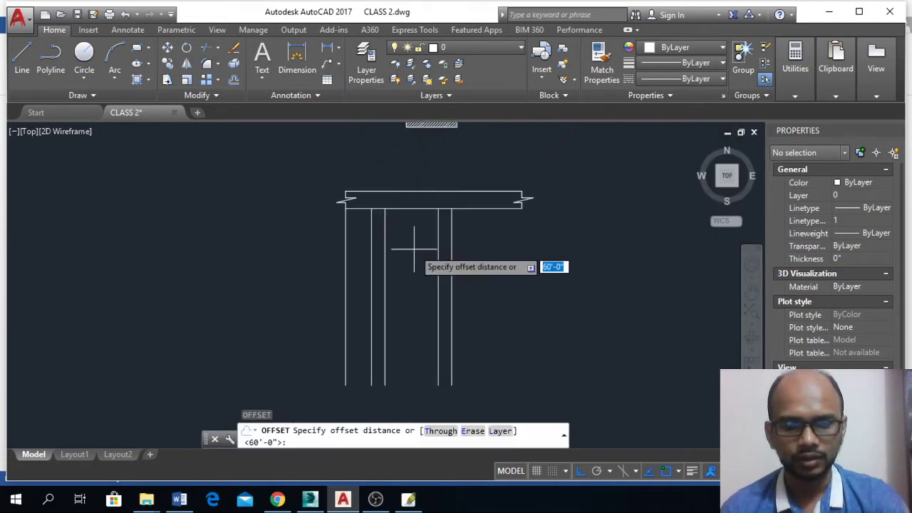
{"action": "type", "text": "65'"}
{"action": "key", "text": "Return"}
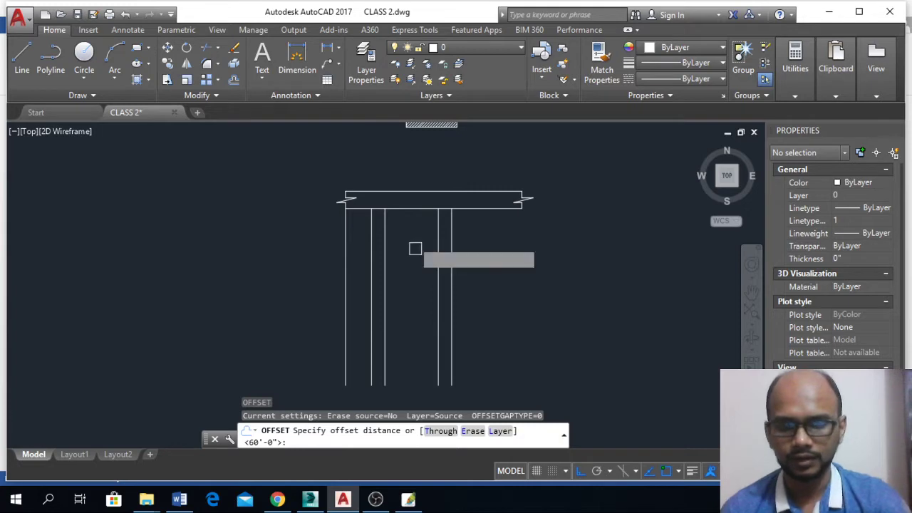
{"action": "left_click", "coordinate": [420, 263]}
{"action": "left_click", "coordinate": [420, 264]}
{"action": "key", "text": "Return"}
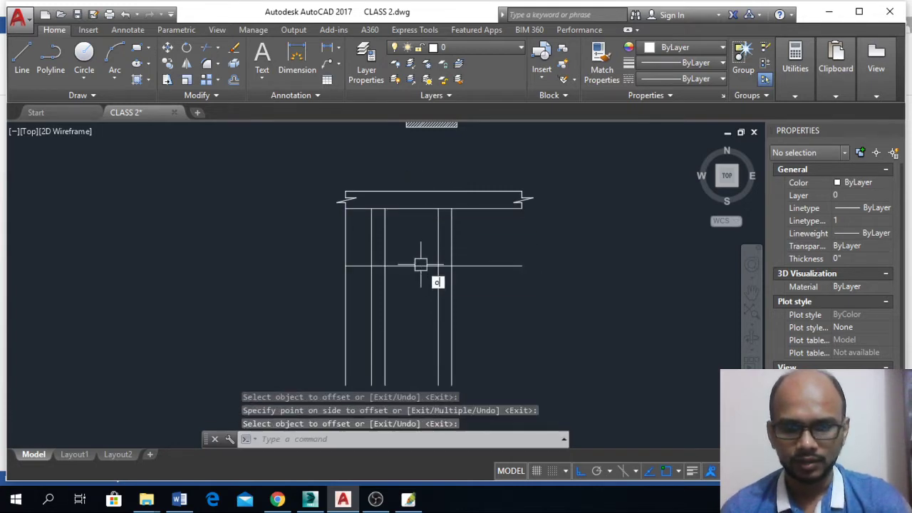
Offset the new horizontal line 15' downward to form the branch road's width
{"action": "type", "text": "o"}
{"action": "key", "text": "Return"}
{"action": "type", "text": "15'"}
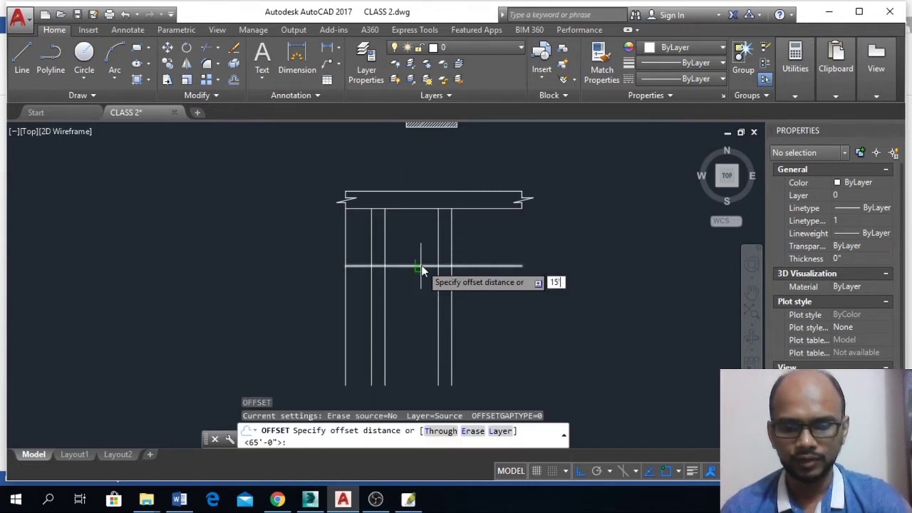
{"action": "key", "text": "Return"}
{"action": "left_click", "coordinate": [417, 267]}
{"action": "left_click", "coordinate": [419, 299]}
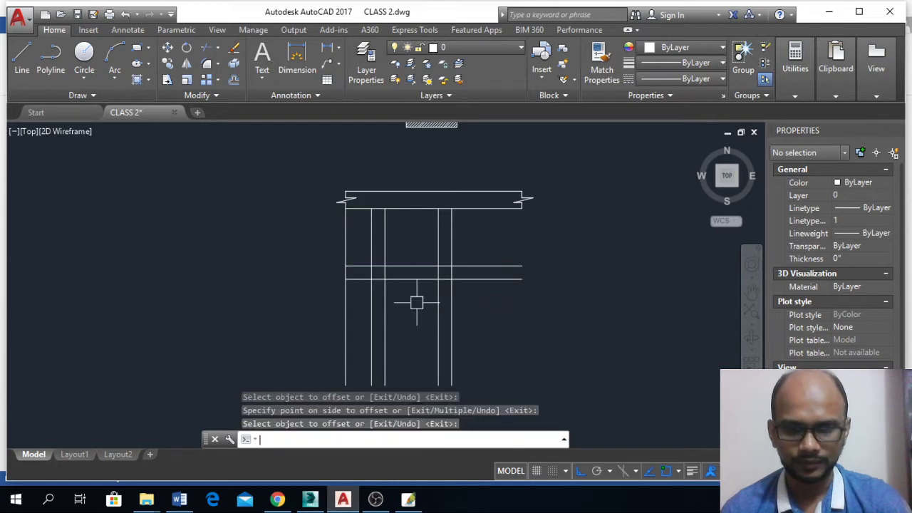
{"action": "key", "text": "Return"}
Offset the branch road's lower line 55' downward
{"action": "type", "text": "o"}
{"action": "key", "text": "Return"}
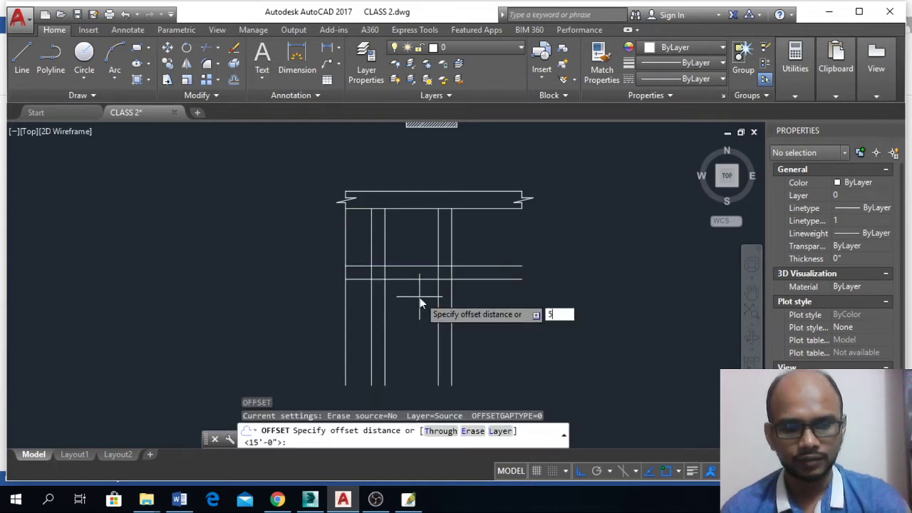
{"action": "type", "text": "55"}
{"action": "key", "text": "Return"}
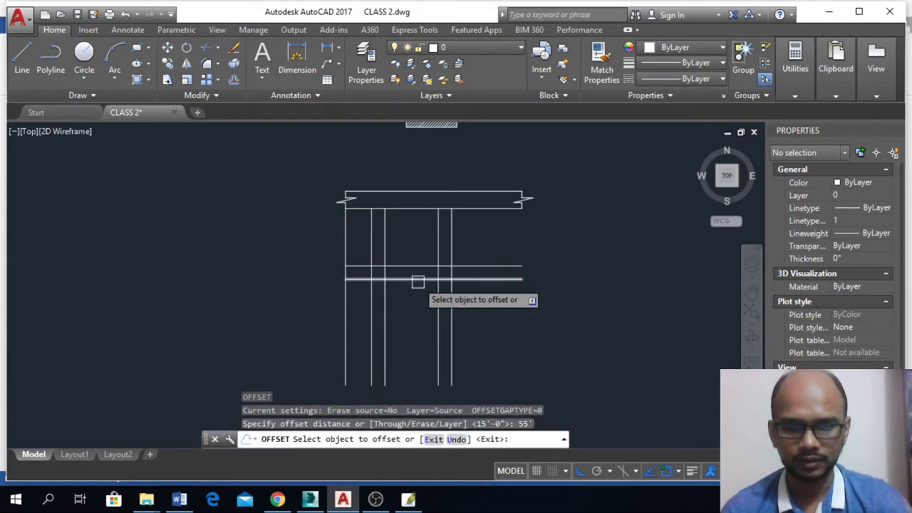
{"action": "left_click", "coordinate": [418, 278]}
{"action": "left_click", "coordinate": [418, 312]}
{"action": "key", "text": "Return"}
Examine the reference plan's lower road beside the project plot for its position relative to the 55' dimension and its width
{"action": "scroll", "coordinate": [427, 342], "scroll_direction": "down", "scroll_amount": 3}
{"action": "scroll", "coordinate": [352, 161], "scroll_direction": "up", "scroll_amount": 3}
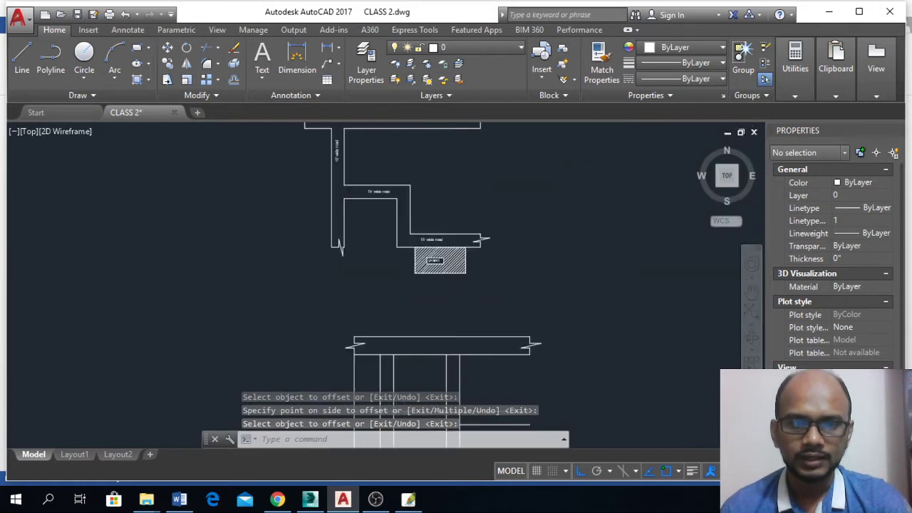
{"action": "scroll", "coordinate": [352, 161], "scroll_direction": "down", "scroll_amount": 4}
{"action": "scroll", "coordinate": [352, 161], "scroll_direction": "up", "scroll_amount": 3}
{"action": "scroll", "coordinate": [439, 272], "scroll_direction": "up", "scroll_amount": 4}
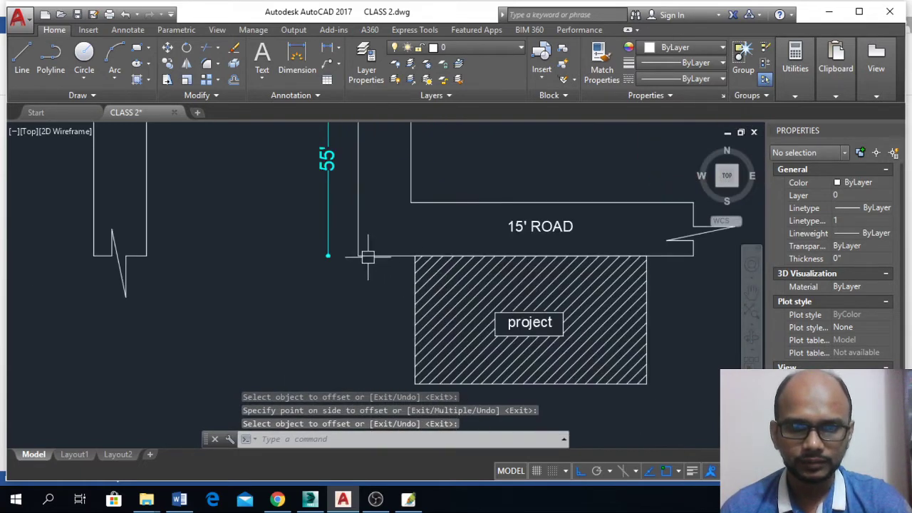
{"action": "scroll", "coordinate": [437, 218], "scroll_direction": "down", "scroll_amount": 7}
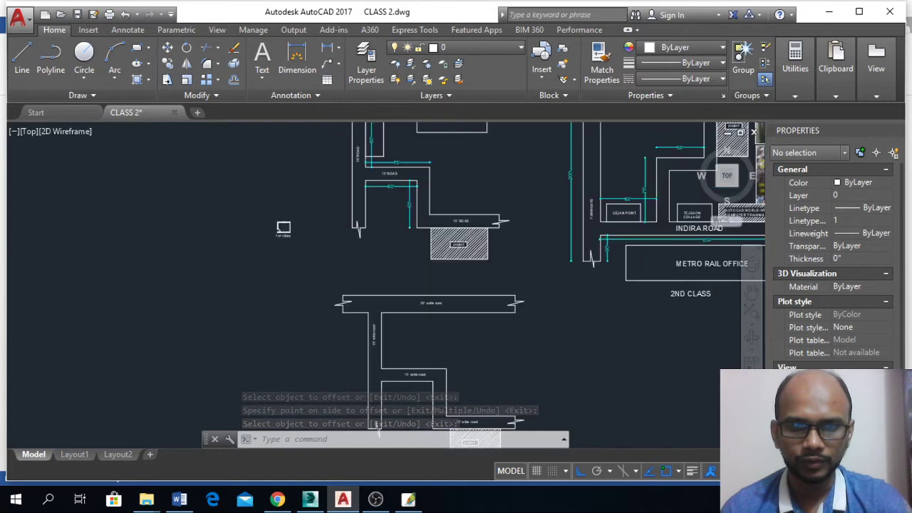
{"action": "middle_click_drag", "start_coordinate": [463, 315], "coordinate": [434, 153]}
{"action": "scroll", "coordinate": [441, 224], "scroll_direction": "down", "scroll_amount": 2}
{"action": "middle_click_drag", "start_coordinate": [432, 283], "coordinate": [410, 183]}
{"action": "scroll", "coordinate": [410, 183], "scroll_direction": "up", "scroll_amount": 4}
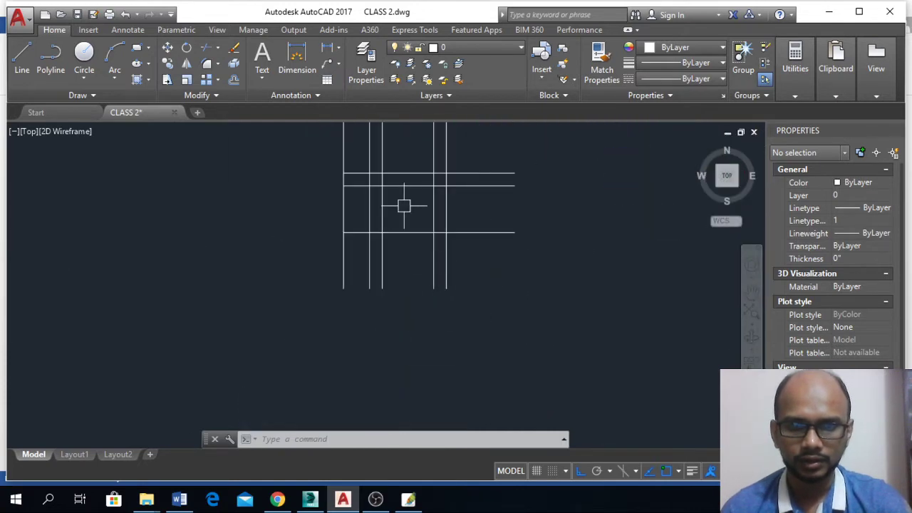
{"action": "scroll", "coordinate": [404, 206], "scroll_direction": "up", "scroll_amount": 2}
Offset the lowest horizontal line 15' upward to form the lower road's width
{"action": "key", "text": "Return"}
{"action": "type", "text": "1"}
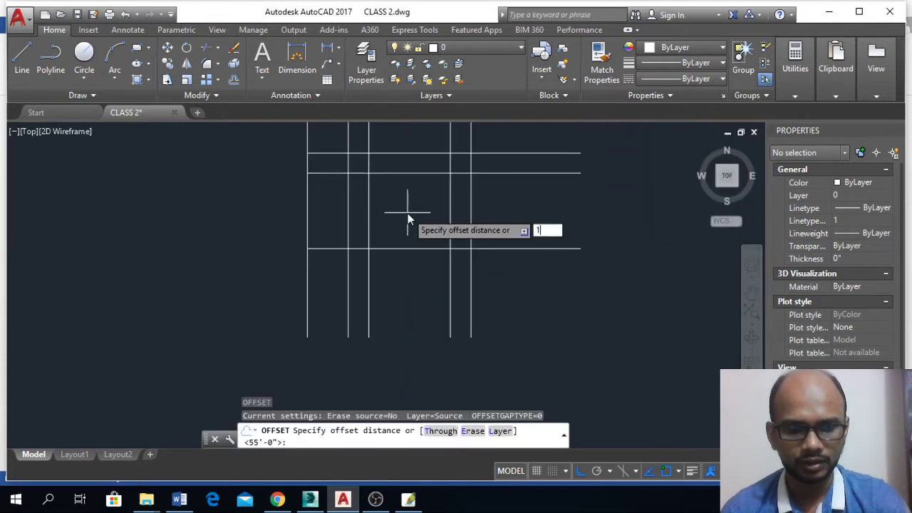
{"action": "type", "text": "5'"}
{"action": "key", "text": "Return"}
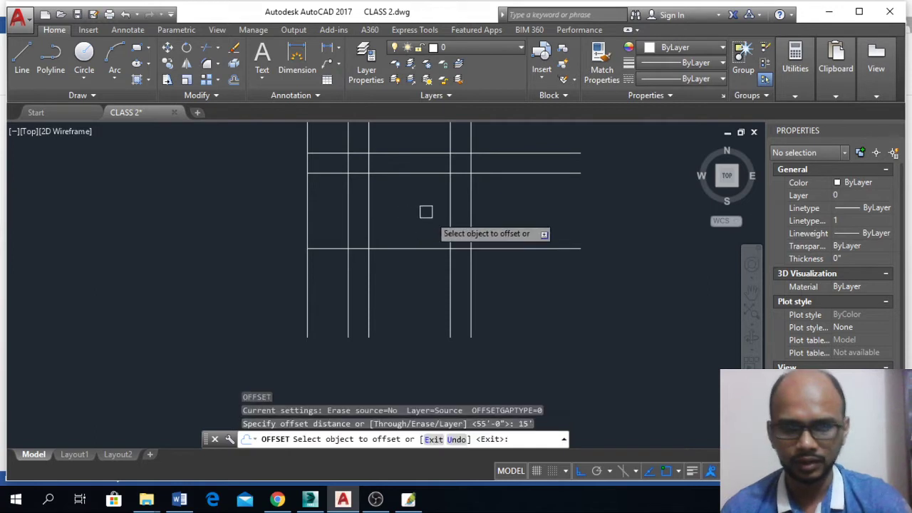
{"action": "left_click", "coordinate": [437, 249]}
{"action": "left_click", "coordinate": [420, 195]}
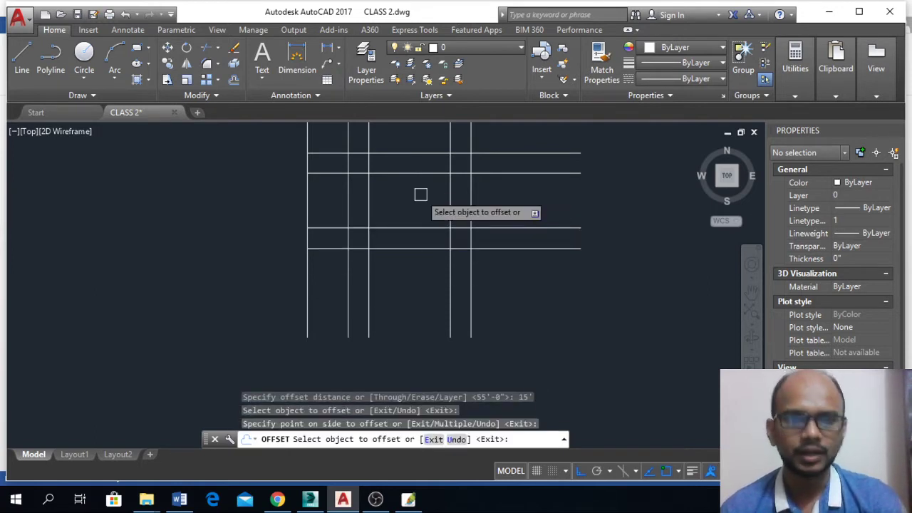
{"action": "key", "text": "Escape"}
Delete the leftmost vertical line under the main road's left end
{"action": "scroll", "coordinate": [454, 279], "scroll_direction": "down", "scroll_amount": 3}
{"action": "left_click", "coordinate": [393, 290]}
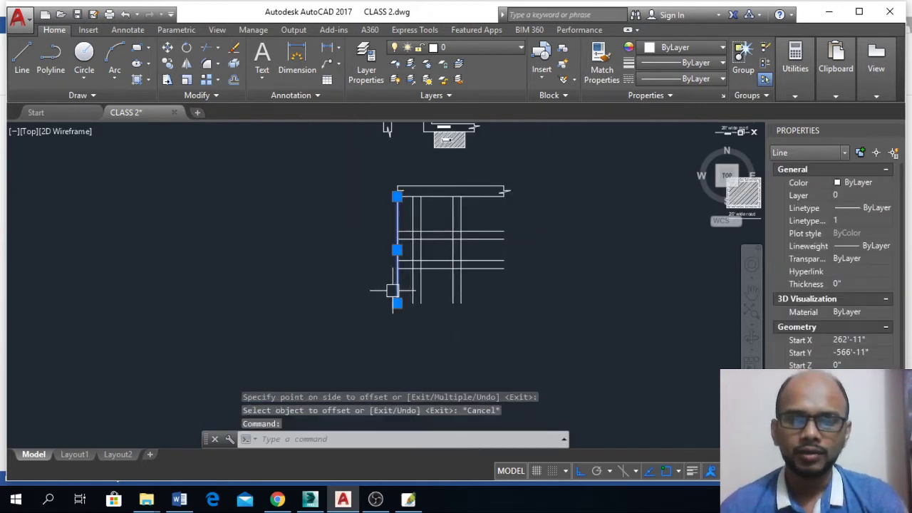
{"action": "key", "text": "Delete"}
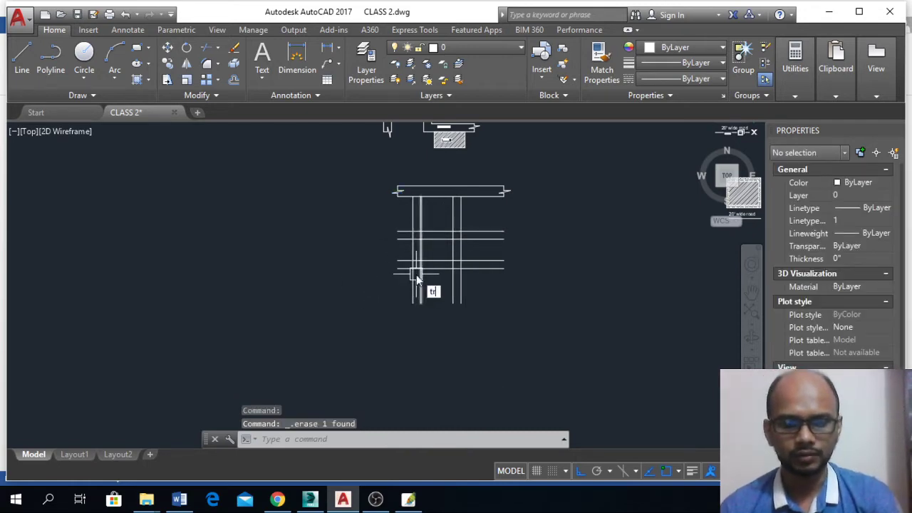
Trim the right vertical road lines between the main and branch roads, and the branch road lines extending to their right
{"action": "key", "text": "Return"}
{"action": "key", "text": "Return"}
{"action": "left_click", "coordinate": [482, 216]}
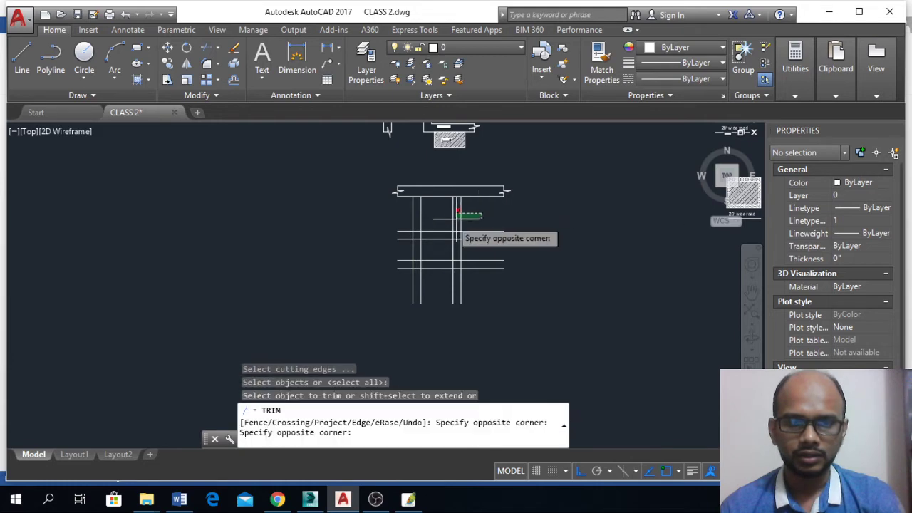
{"action": "left_click", "coordinate": [457, 218]}
{"action": "left_click", "coordinate": [508, 214]}
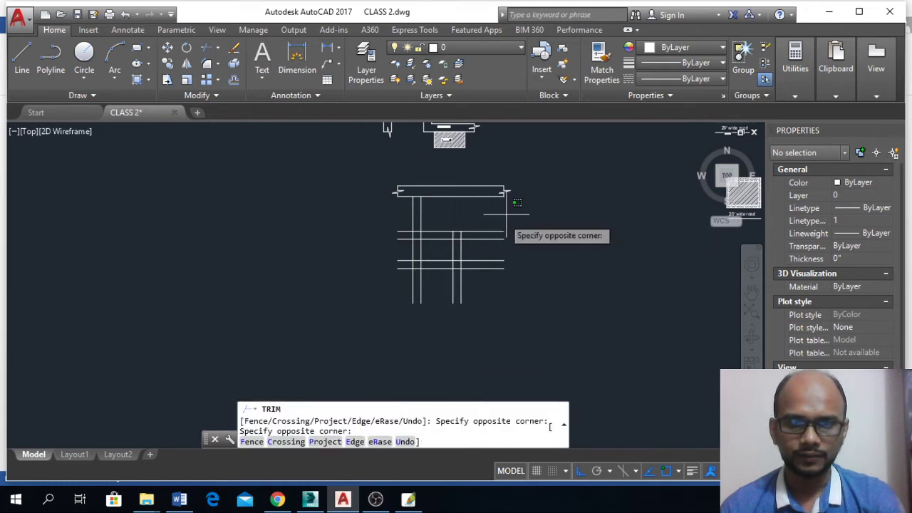
{"action": "left_click", "coordinate": [487, 248]}
Trim the vertical road lines below the lower road and the horizontal road lines extending left of the left vertical road
{"action": "left_click", "coordinate": [503, 324]}
{"action": "left_click", "coordinate": [389, 269]}
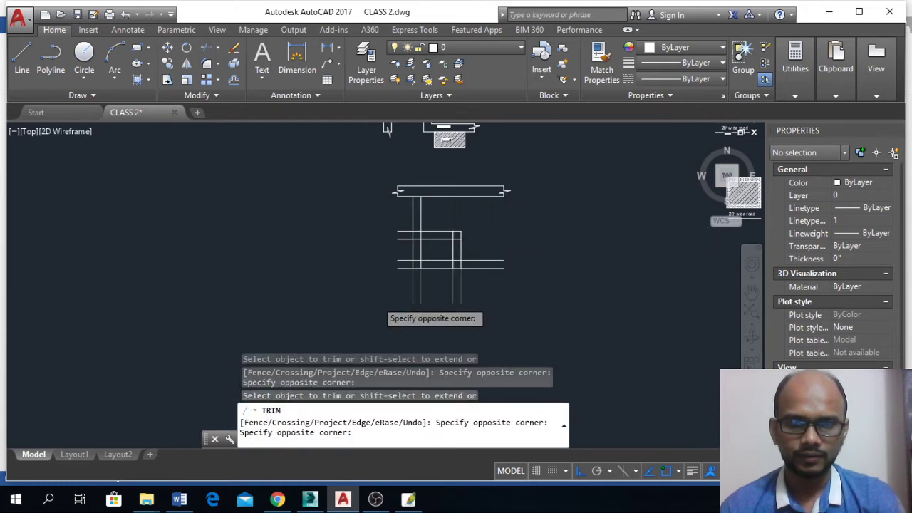
{"action": "left_click", "coordinate": [404, 215]}
{"action": "left_click", "coordinate": [389, 292]}
Trim away the lower road's two lines between the left and right vertical roads
{"action": "scroll", "coordinate": [426, 261], "scroll_direction": "up", "scroll_amount": 2}
{"action": "left_click", "coordinate": [453, 247]}
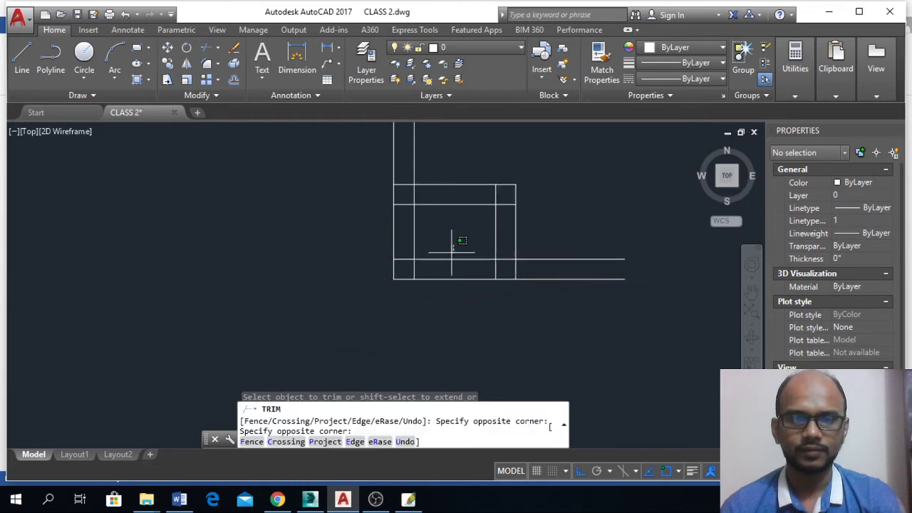
{"action": "left_click", "coordinate": [444, 305]}
{"action": "scroll", "coordinate": [444, 306], "scroll_direction": "up", "scroll_amount": 2}
{"action": "key", "text": "Escape"}
Trim the lines crossing the left vertical road to open its junctions with the main road and the branch road
{"action": "scroll", "coordinate": [432, 241], "scroll_direction": "up", "scroll_amount": 2}
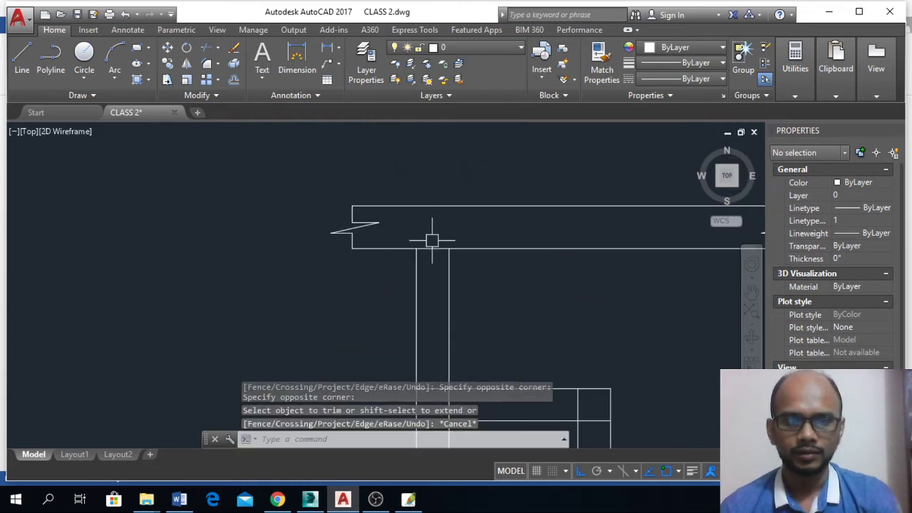
{"action": "key", "text": "Return"}
{"action": "key", "text": "Return"}
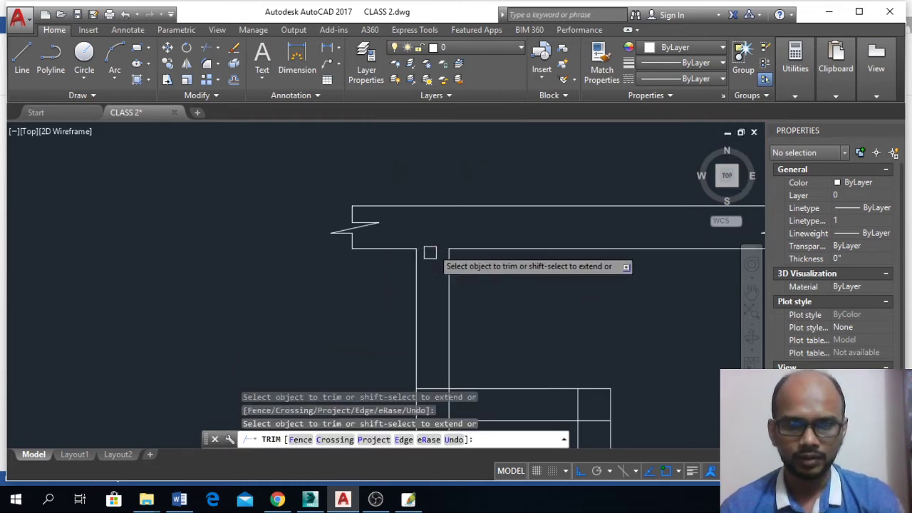
{"action": "scroll", "coordinate": [446, 290], "scroll_direction": "up", "scroll_amount": 2}
{"action": "left_click", "coordinate": [427, 305]}
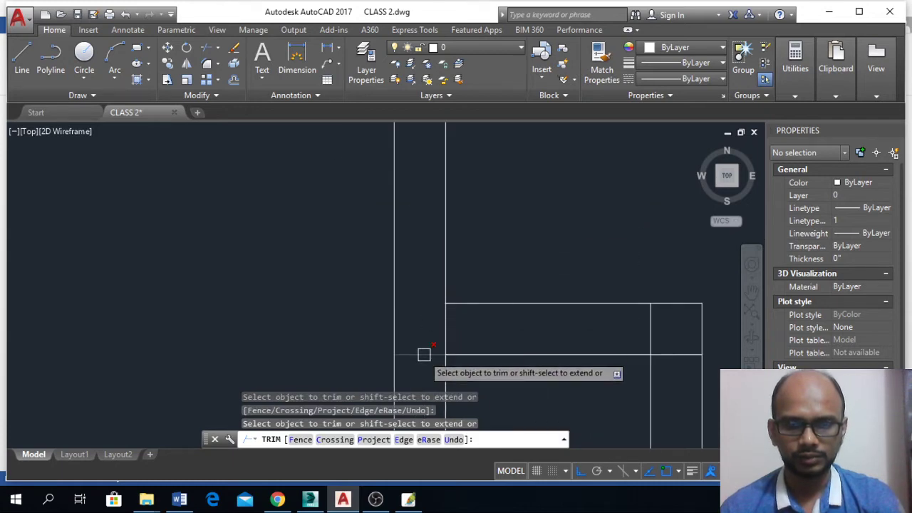
{"action": "left_click", "coordinate": [423, 353]}
{"action": "left_click", "coordinate": [441, 339]}
Trim the inner line segments where the right vertical road turns from the branch road into the lower road
{"action": "scroll", "coordinate": [427, 285], "scroll_direction": "down", "scroll_amount": 2}
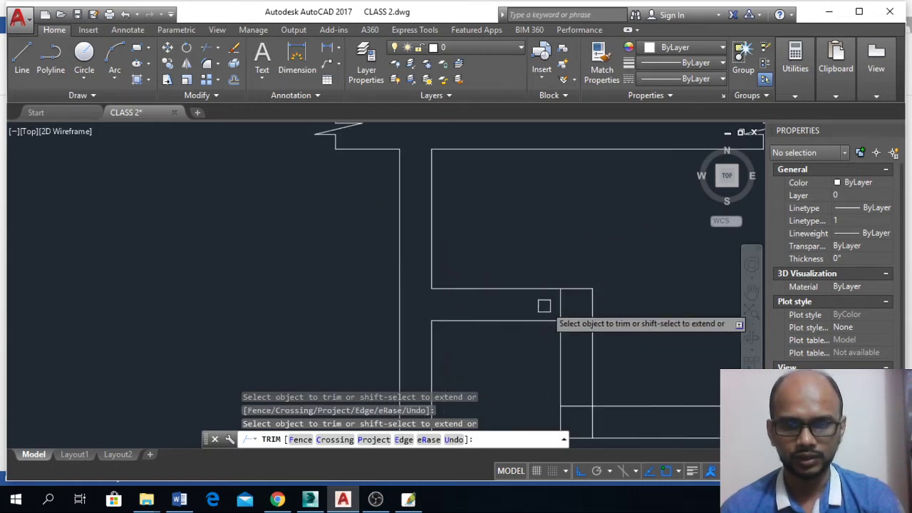
{"action": "mouse_move", "coordinate": [568, 320]}
{"action": "middle_mouse_down"}
{"action": "mouse_move", "coordinate": [539, 268]}
{"action": "mouse_move", "coordinate": [497, 268]}
{"action": "middle_mouse_up"}
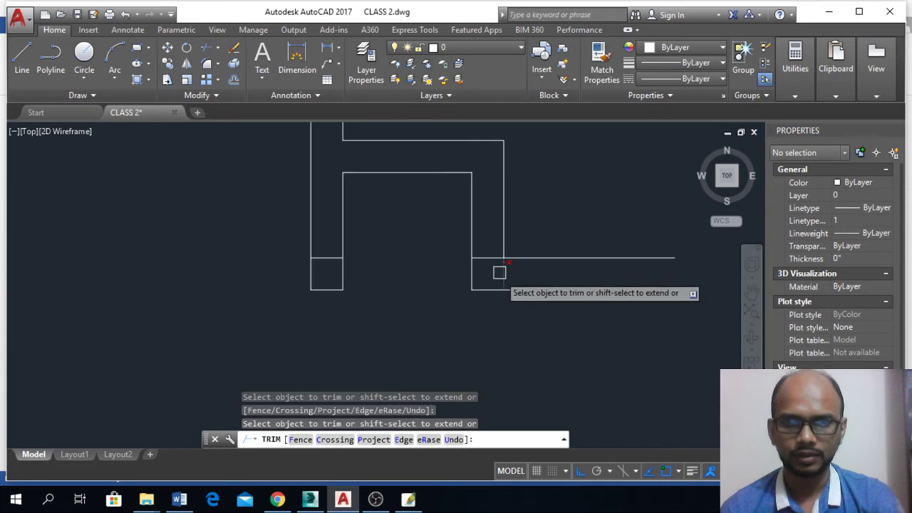
{"action": "scroll", "coordinate": [495, 287], "scroll_direction": "down", "scroll_amount": 4}
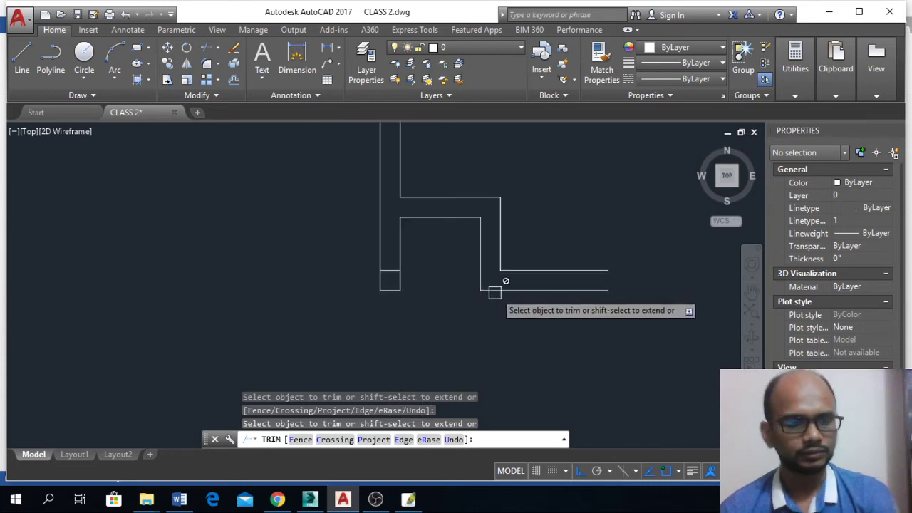
{"action": "key", "text": "Escape"}
Delete the two short horizontal lines left across the lower end of the left vertical road
{"action": "left_click", "coordinate": [397, 268]}
{"action": "left_click", "coordinate": [457, 281]}
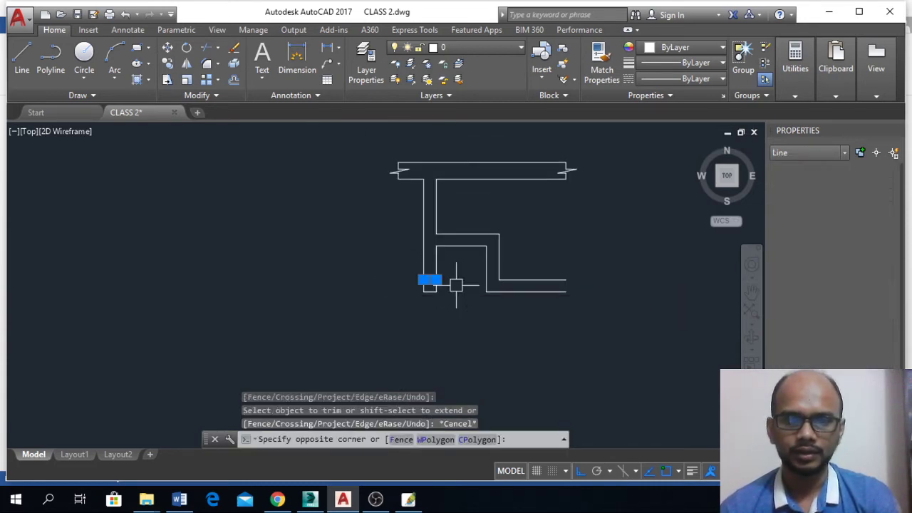
{"action": "key", "text": "Delete"}
{"action": "left_click", "coordinate": [340, 270]}
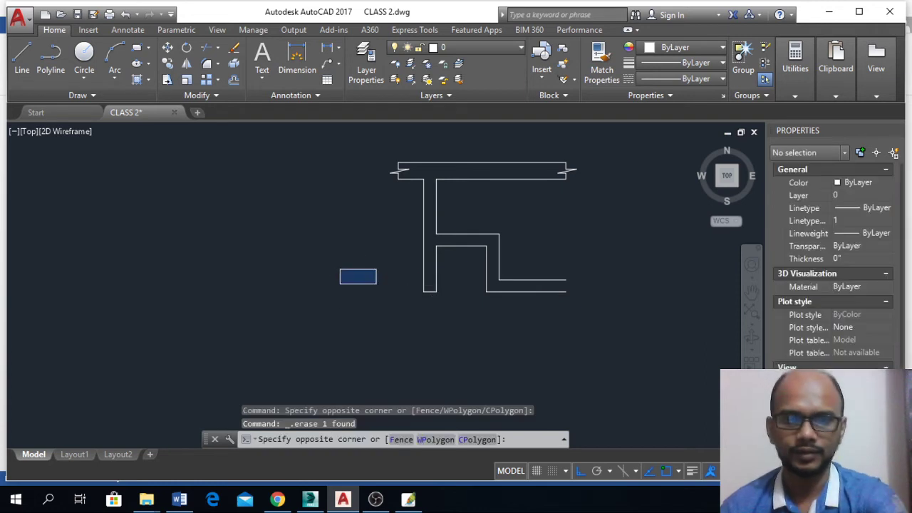
{"action": "left_click", "coordinate": [451, 322]}
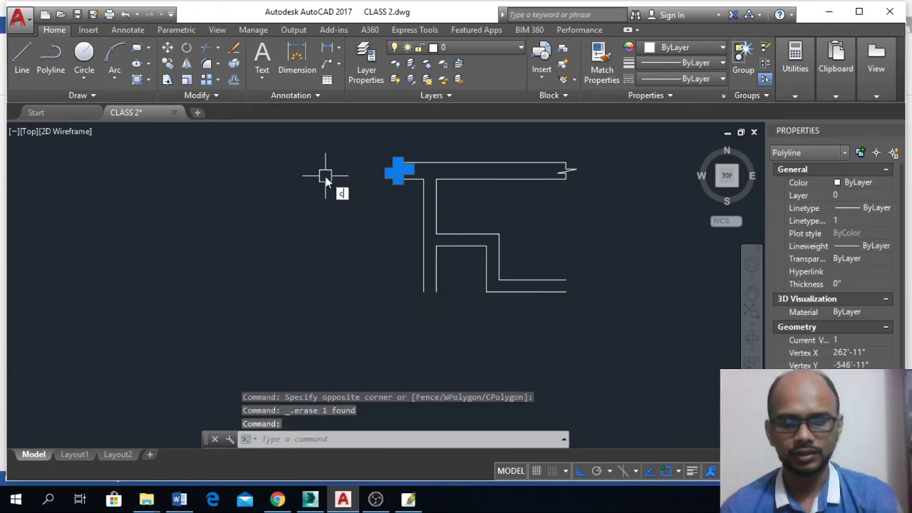
Copy the main road's left break symbol to the lower road's right end and the left vertical road's lower end
{"action": "type", "text": "o"}
{"action": "key", "text": "Return"}
{"action": "scroll", "coordinate": [433, 193], "scroll_direction": "up", "scroll_amount": 2}
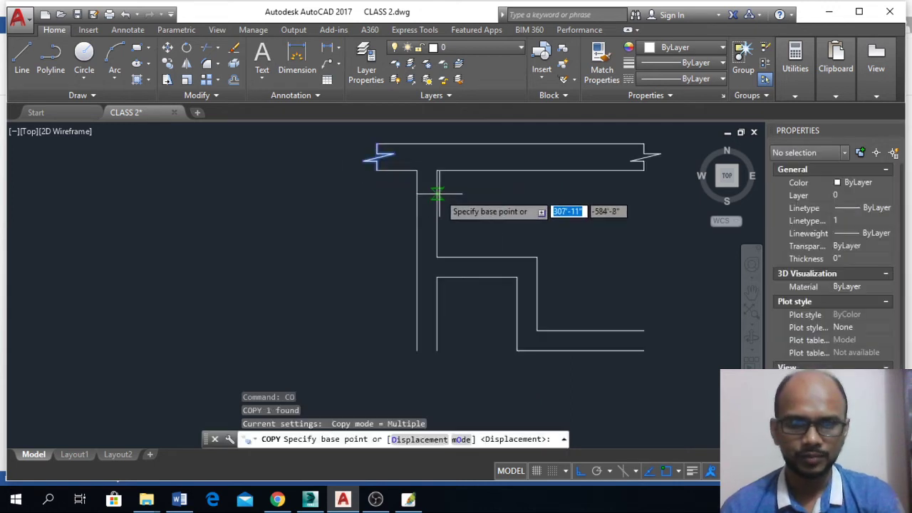
{"action": "left_click", "coordinate": [378, 171]}
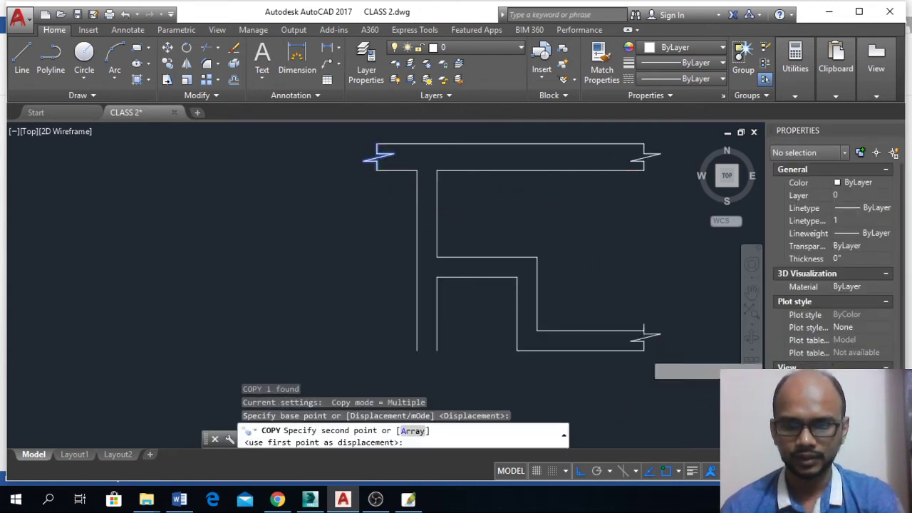
{"action": "left_click", "coordinate": [419, 350]}
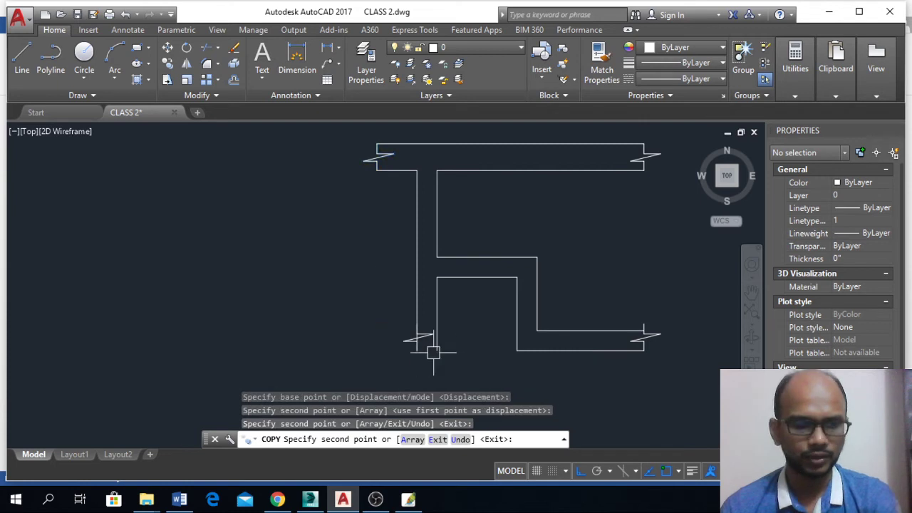
{"action": "key", "text": "Escape"}
Rotate the copied break symbol 90° clockwise about the lower end of the left vertical line so it spans the road
{"action": "scroll", "coordinate": [431, 352], "scroll_direction": "up", "scroll_amount": 2}
{"action": "left_click", "coordinate": [418, 326]}
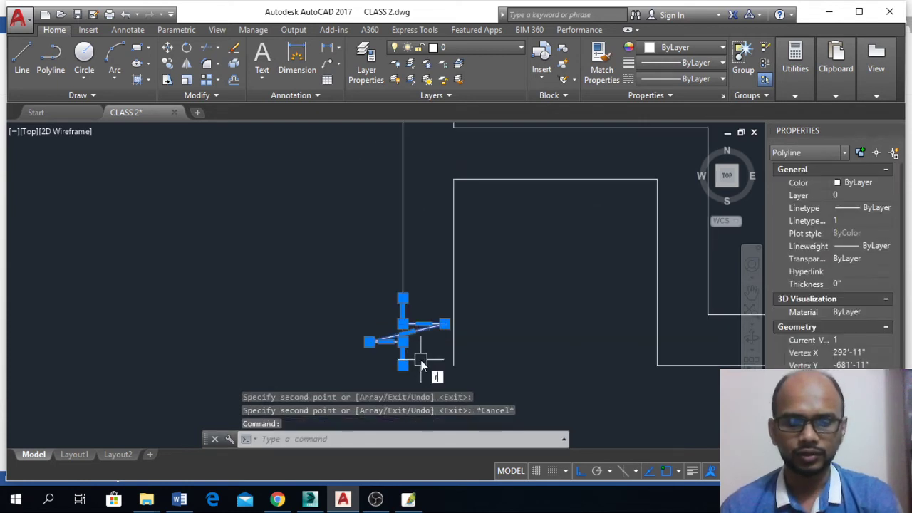
{"action": "type", "text": "ro"}
{"action": "key", "text": "Return"}
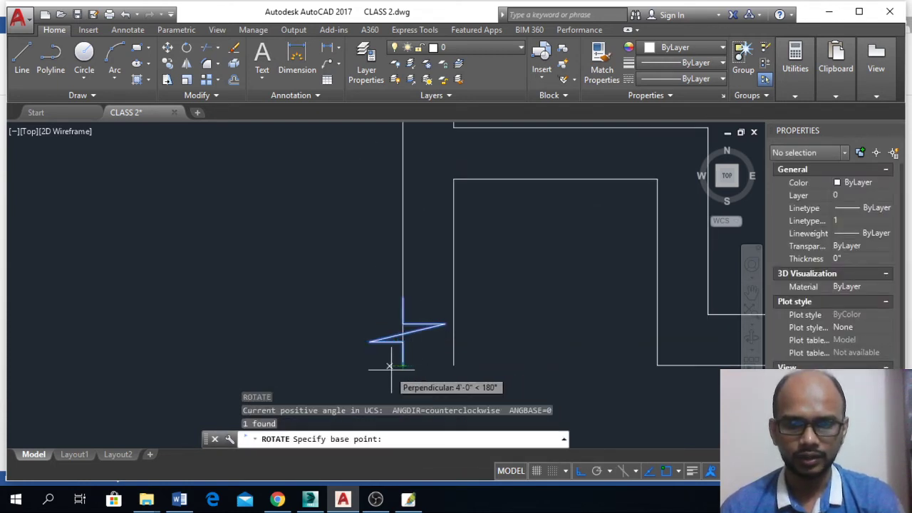
{"action": "left_click", "coordinate": [401, 366]}
{"action": "scroll", "coordinate": [449, 363], "scroll_direction": "down", "scroll_amount": 2}
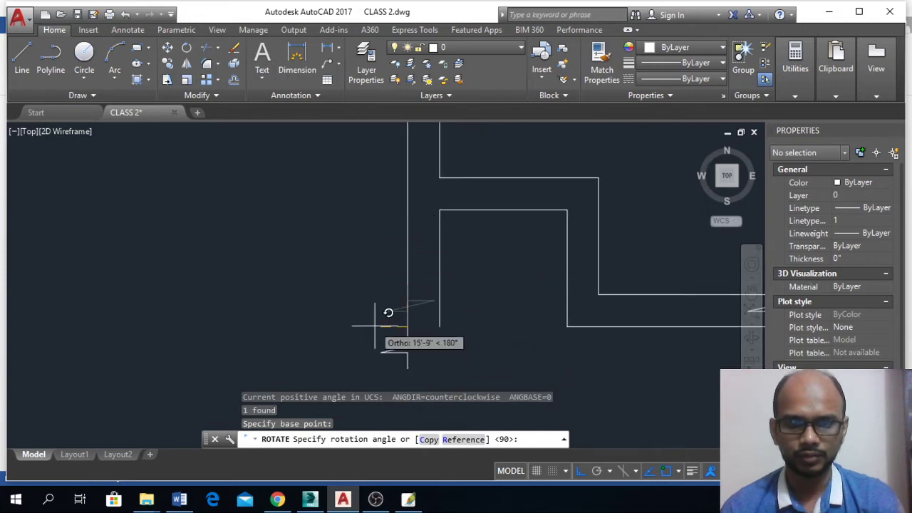
{"action": "left_click", "coordinate": [397, 365]}
{"action": "scroll", "coordinate": [430, 349], "scroll_direction": "up", "scroll_amount": 2}
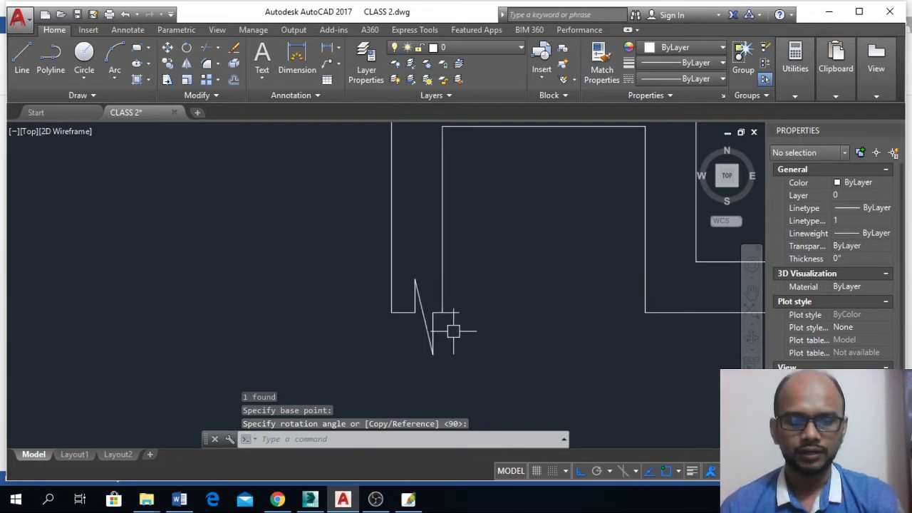
Fillet the rotated break symbol and the left road's right-hand line with radius 0 to form a sharp corner
{"action": "key", "text": "Return"}
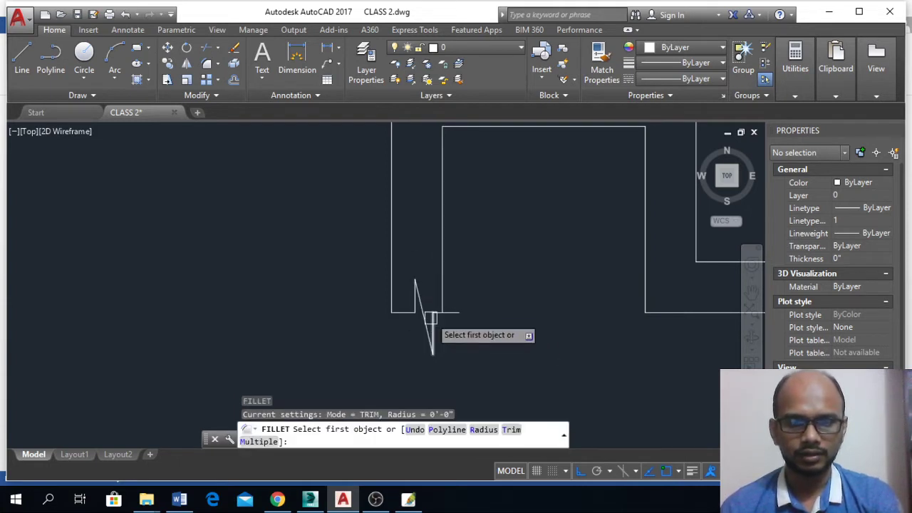
{"action": "scroll", "coordinate": [433, 320], "scroll_direction": "up", "scroll_amount": 3}
{"action": "left_click", "coordinate": [438, 319]}
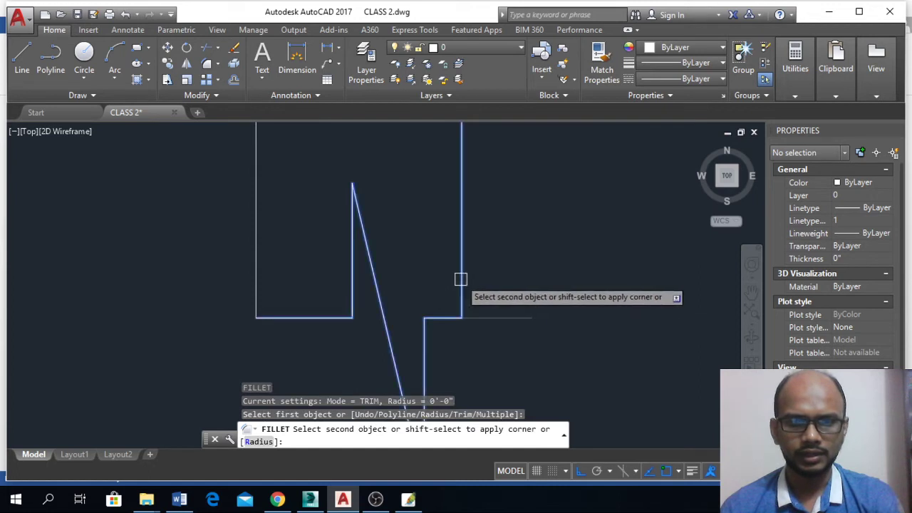
{"action": "scroll", "coordinate": [357, 285], "scroll_direction": "down", "scroll_amount": 5}
Fillet the lower road's upper line and its end break symbol with radius 0, and save the drawing
{"action": "scroll", "coordinate": [593, 270], "scroll_direction": "up", "scroll_amount": 3}
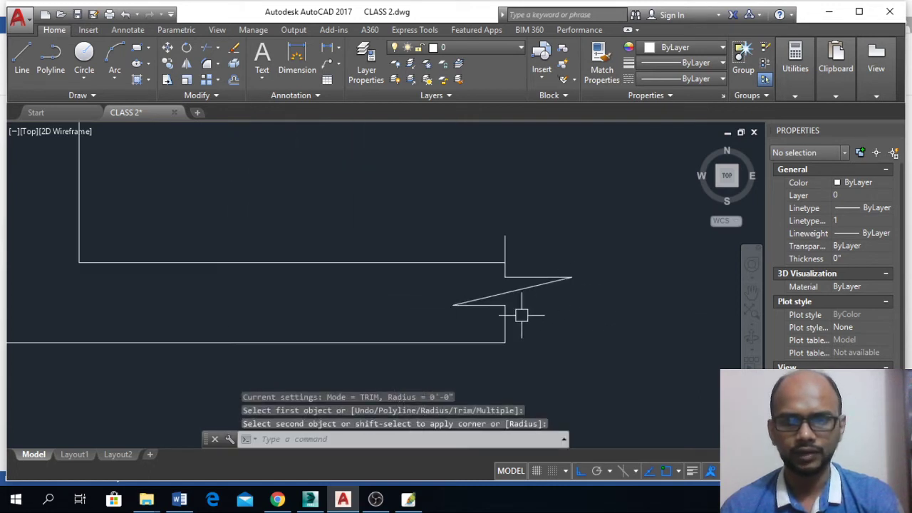
{"action": "key", "text": "space"}
{"action": "left_click", "coordinate": [479, 265]}
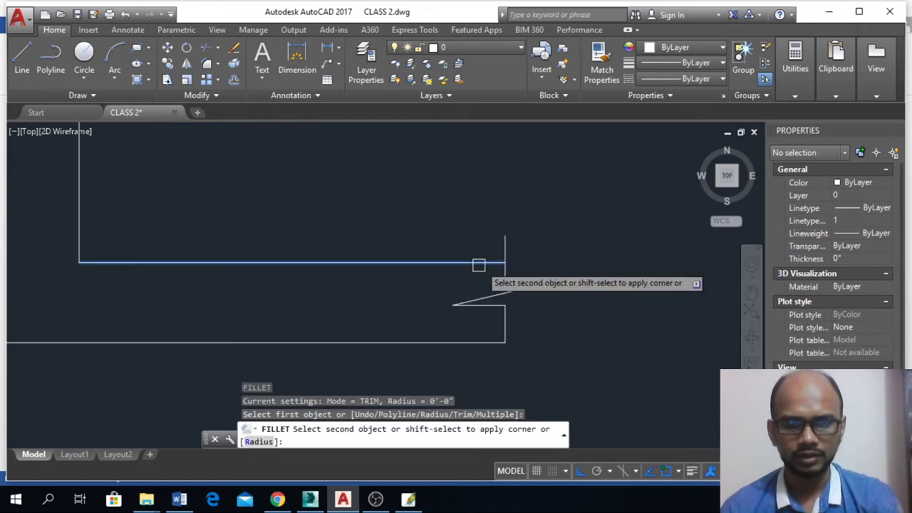
{"action": "scroll", "coordinate": [502, 267], "scroll_direction": "up", "scroll_amount": 3}
{"action": "key", "text": "Escape"}
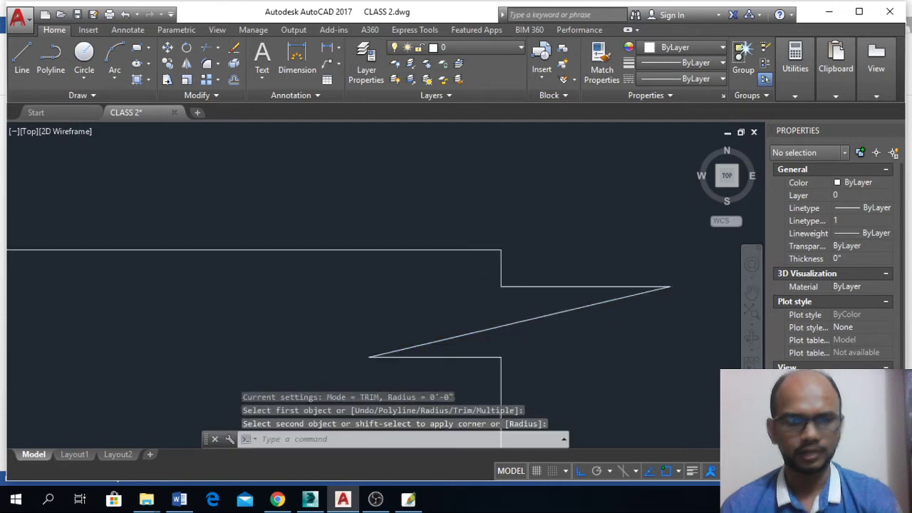
{"action": "scroll", "coordinate": [501, 290], "scroll_direction": "down", "scroll_amount": 3}
{"action": "scroll", "coordinate": [499, 290], "scroll_direction": "down", "scroll_amount": 3}
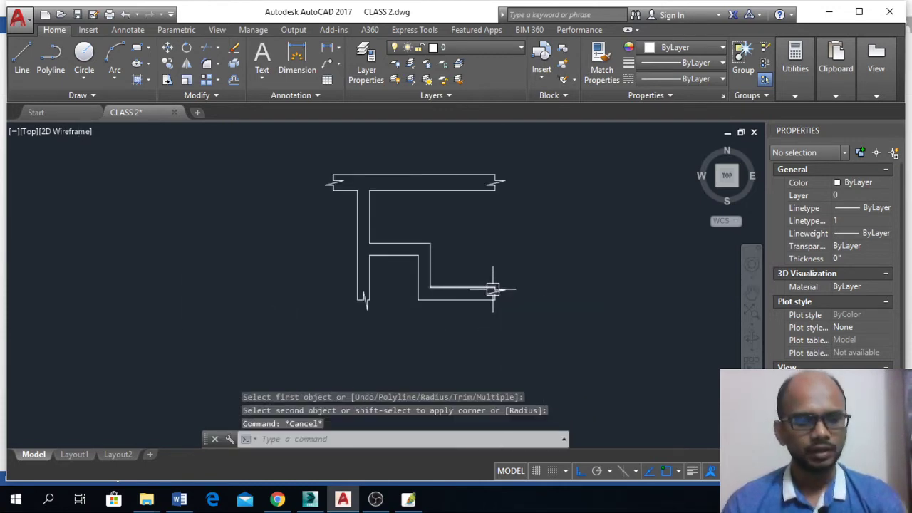
{"action": "key", "text": "ctrl+s"}
Draw a rectangular project plot directly below the lower road, placed and proportioned like the one in the reference plan
{"action": "middle_click_drag", "start_coordinate": [380, 275], "coordinate": [405, 345]}
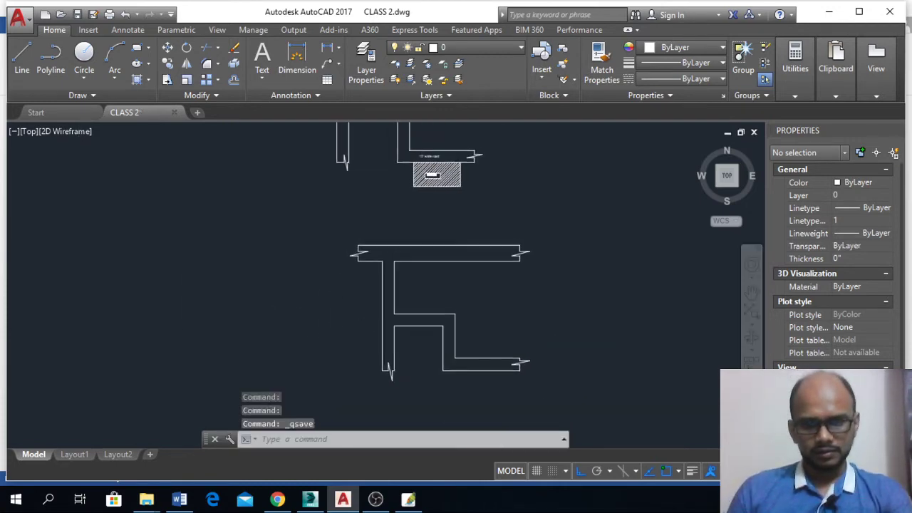
{"action": "scroll", "coordinate": [435, 313], "scroll_direction": "down", "scroll_amount": 4}
{"action": "scroll", "coordinate": [436, 274], "scroll_direction": "up", "scroll_amount": 6}
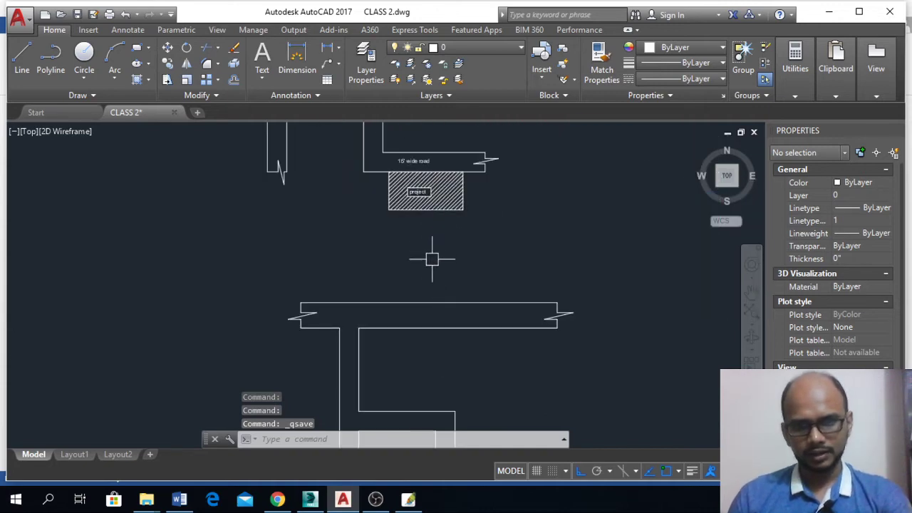
{"action": "middle_click_drag", "start_coordinate": [448, 310], "coordinate": [403, 196]}
{"action": "scroll", "coordinate": [457, 389], "scroll_direction": "up", "scroll_amount": 2}
{"action": "middle_click_drag", "start_coordinate": [450, 381], "coordinate": [408, 224]}
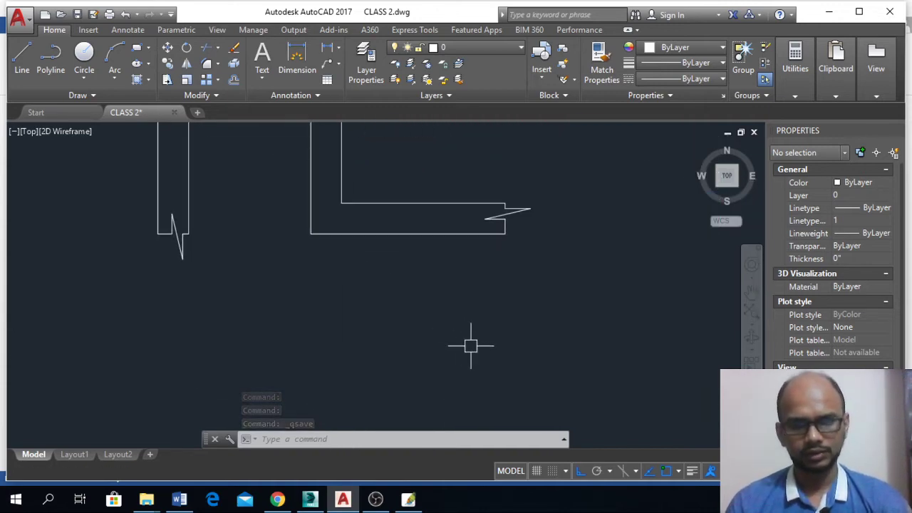
{"action": "type", "text": "c"}
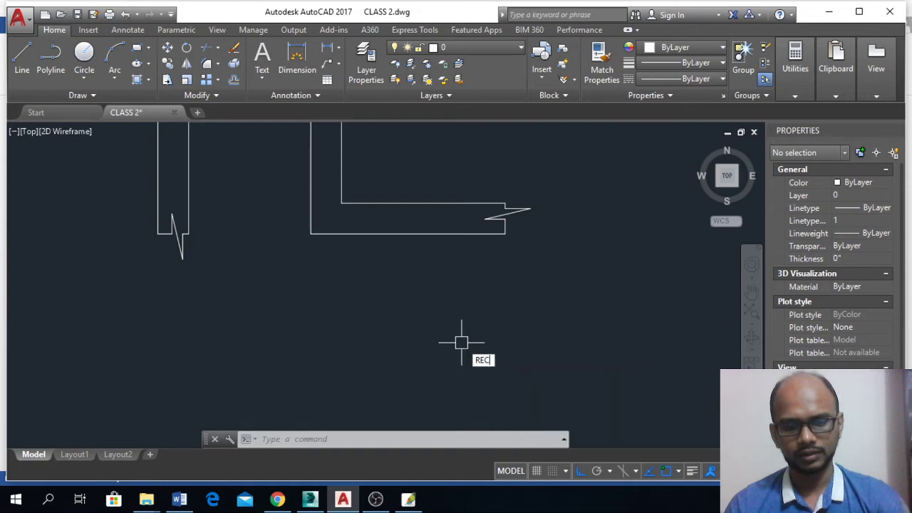
{"action": "key", "text": "Return"}
{"action": "left_click", "coordinate": [345, 234]}
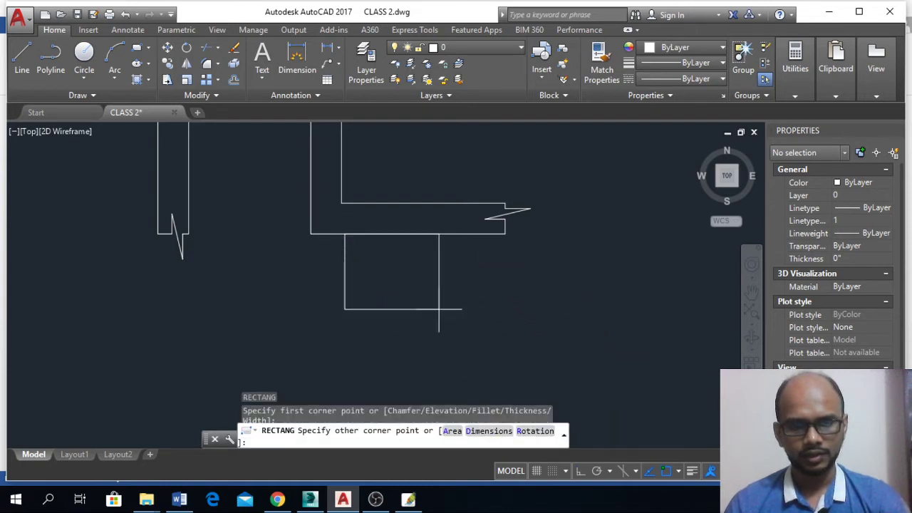
{"action": "left_click", "coordinate": [484, 309]}
{"action": "scroll", "coordinate": [463, 324], "scroll_direction": "down", "scroll_amount": 2}
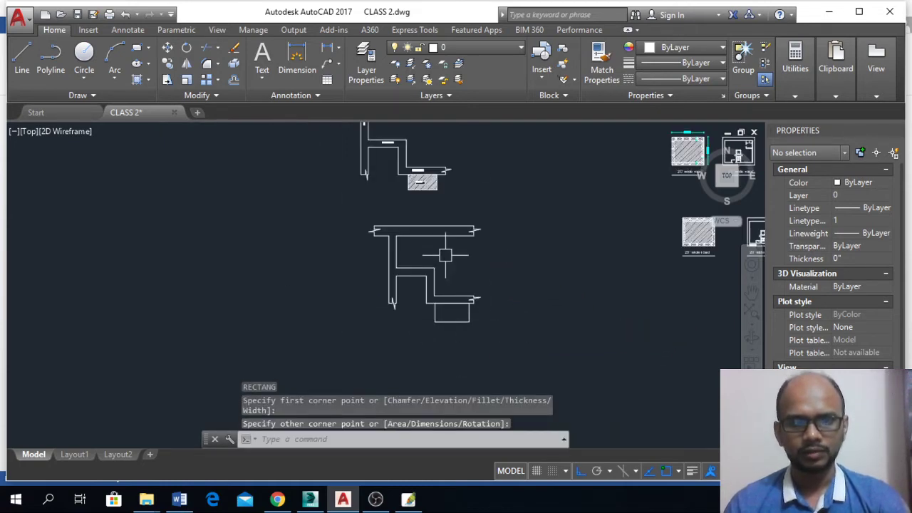
Add the multiline text "project" in the upper part of the plot rectangle below the lower road
{"action": "scroll", "coordinate": [445, 255], "scroll_direction": "up", "scroll_amount": 3}
{"action": "type", "text": "t"}
{"action": "key", "text": "Return"}
{"action": "scroll", "coordinate": [446, 306], "scroll_direction": "up", "scroll_amount": 5}
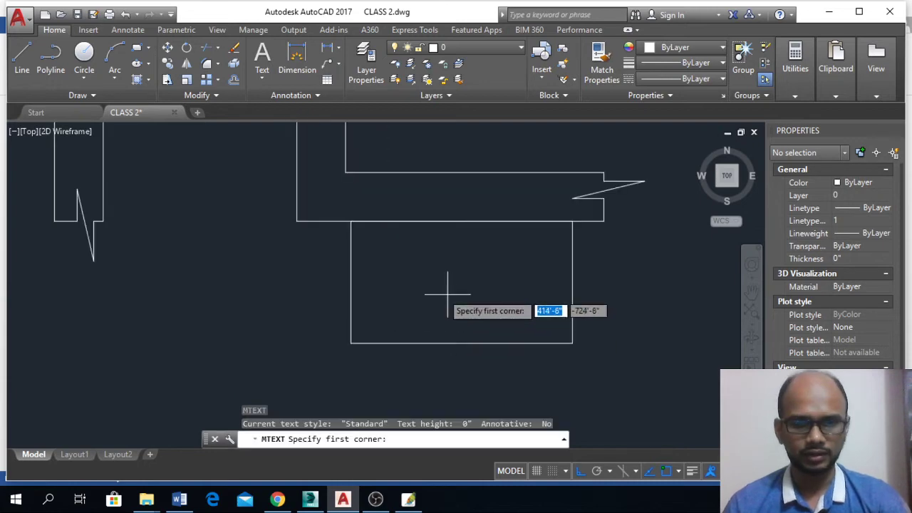
{"action": "left_click", "coordinate": [390, 265]}
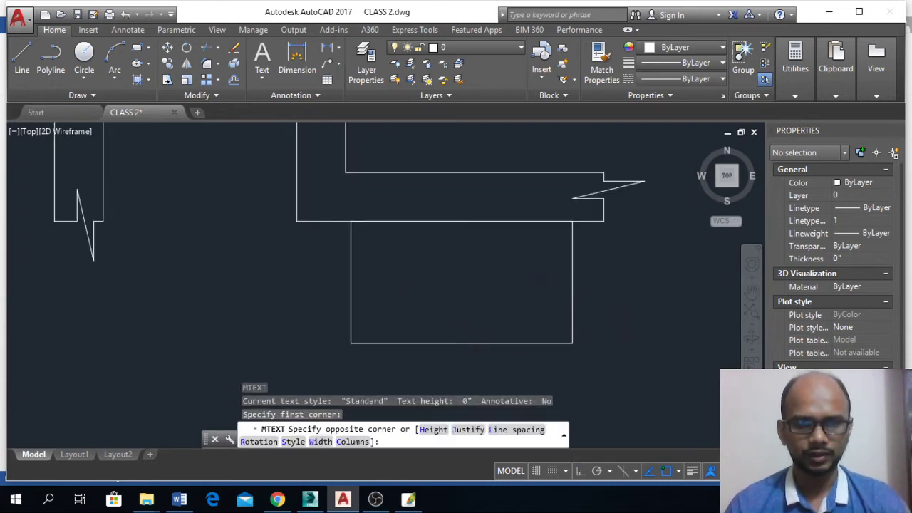
{"action": "left_click", "coordinate": [463, 284]}
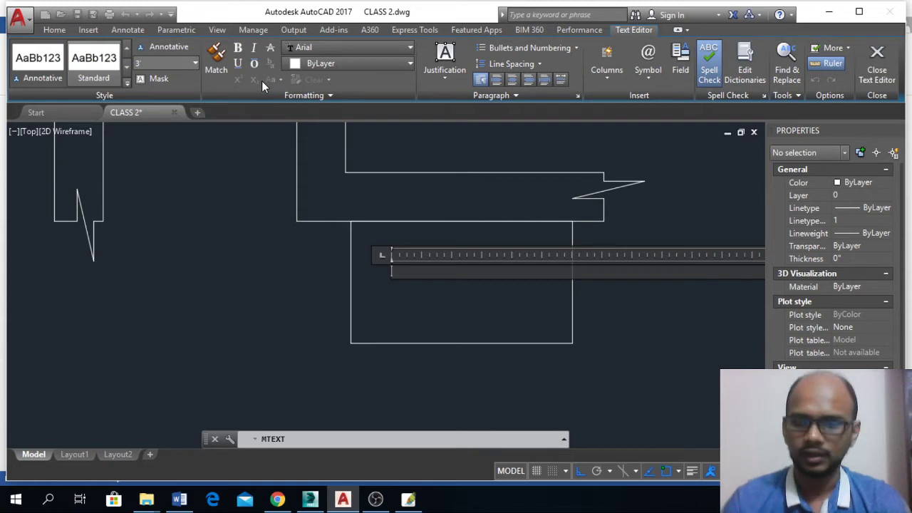
{"action": "key", "text": "Return"}
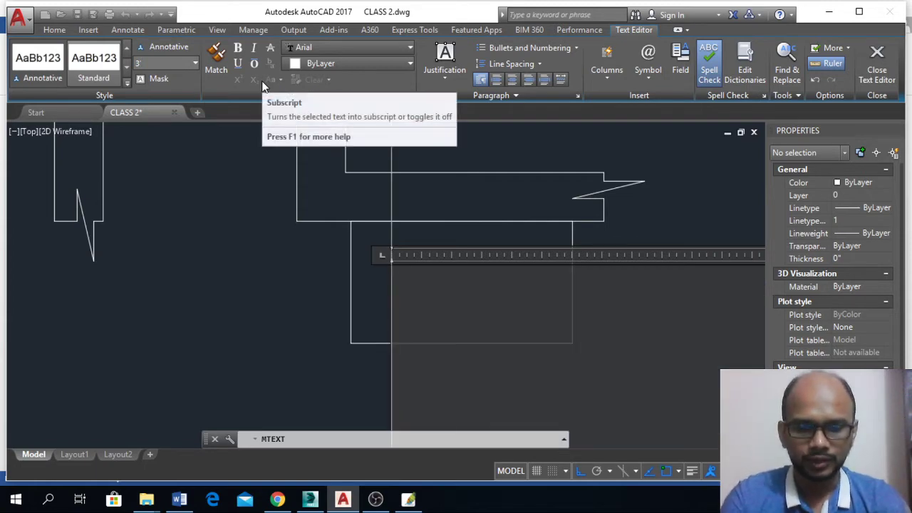
{"action": "type", "text": "POOJect"}
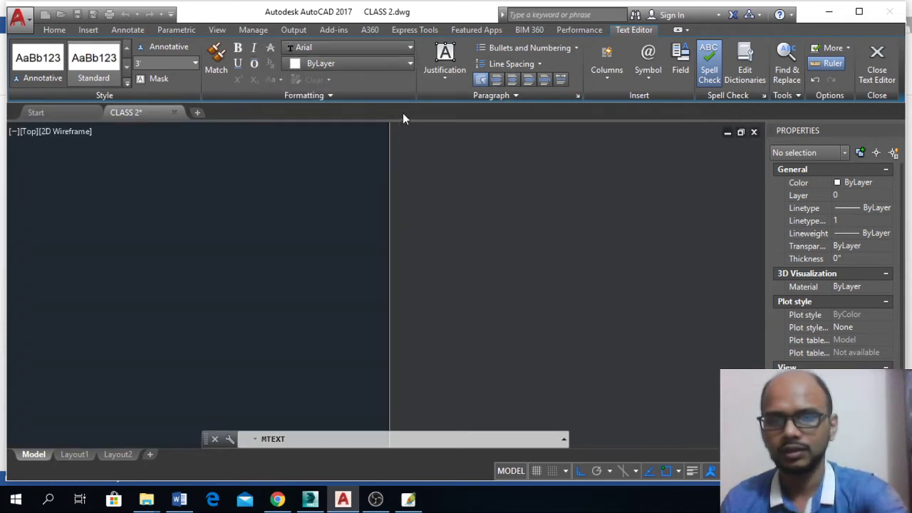
{"action": "key", "text": "BackSpace"}
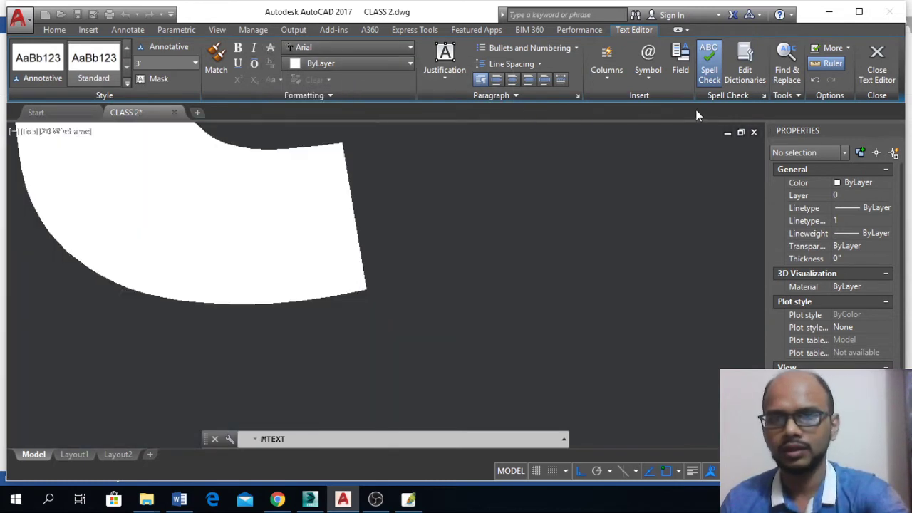
{"action": "left_click", "coordinate": [877, 69]}
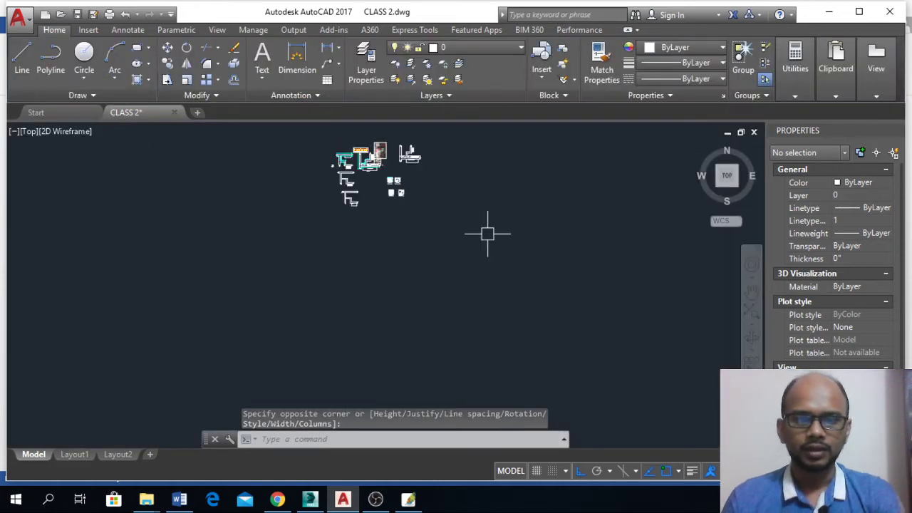
Move the "project" text horizontally to the right so it sits centred across the width of the plot
{"action": "scroll", "coordinate": [464, 230], "scroll_direction": "up", "scroll_amount": 8}
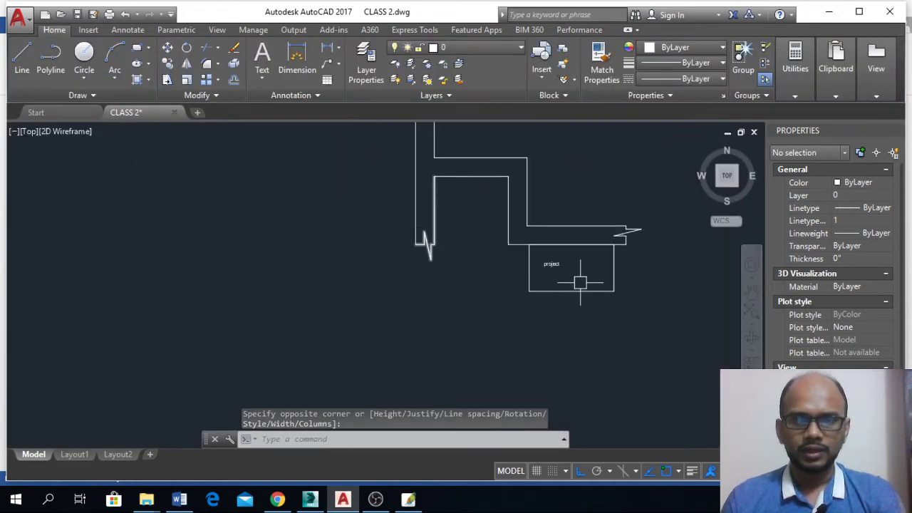
{"action": "scroll", "coordinate": [580, 283], "scroll_direction": "up", "scroll_amount": 5}
{"action": "left_click", "coordinate": [272, 258]}
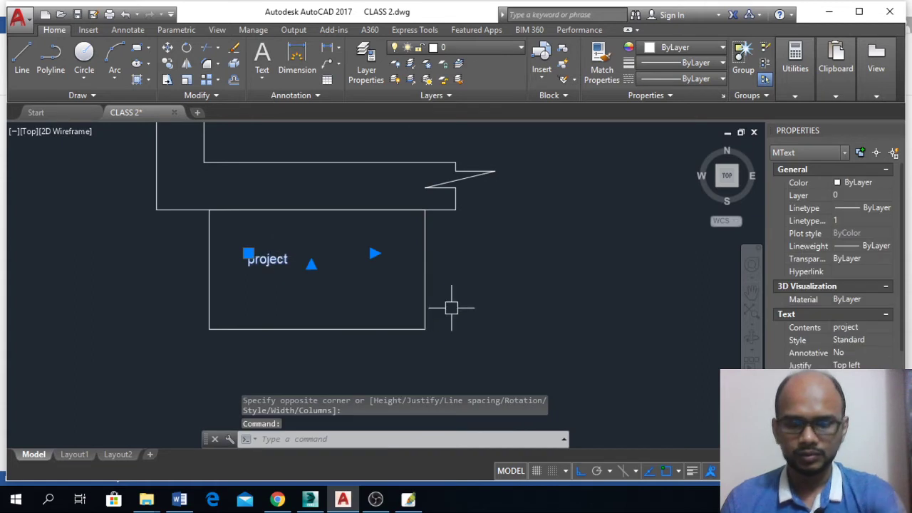
{"action": "type", "text": "m"}
{"action": "key", "text": "Return"}
{"action": "left_click", "coordinate": [489, 274]}
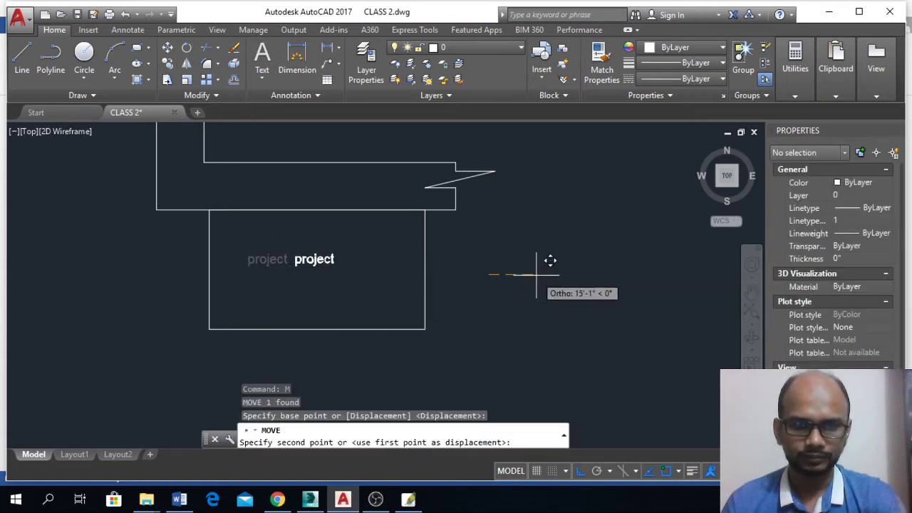
{"action": "left_click", "coordinate": [321, 264]}
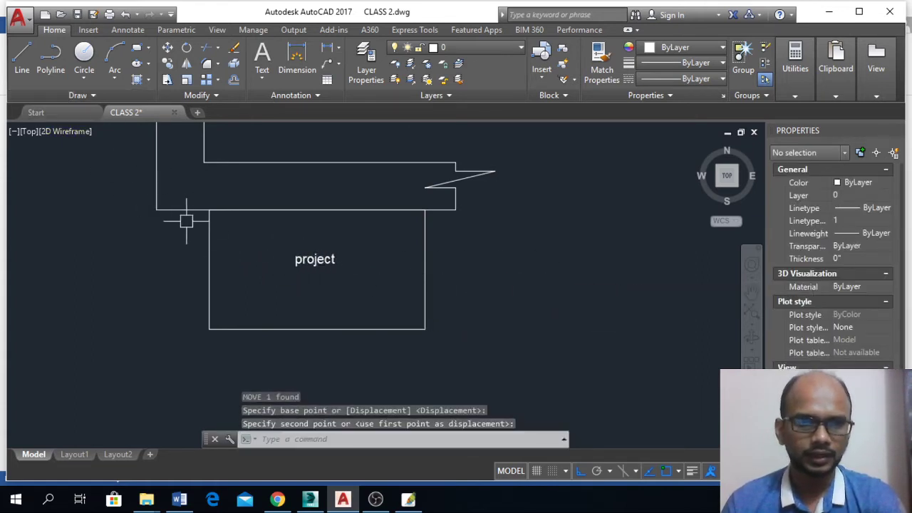
Draw a small rectangle framing the "project" text inside the plot
{"action": "type", "text": "rec"}
{"action": "key", "text": "Return"}
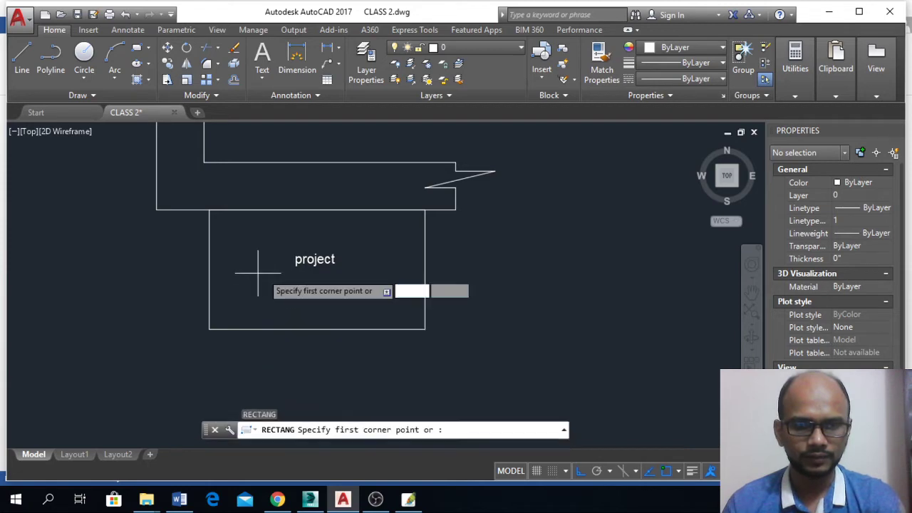
{"action": "left_click", "coordinate": [282, 244]}
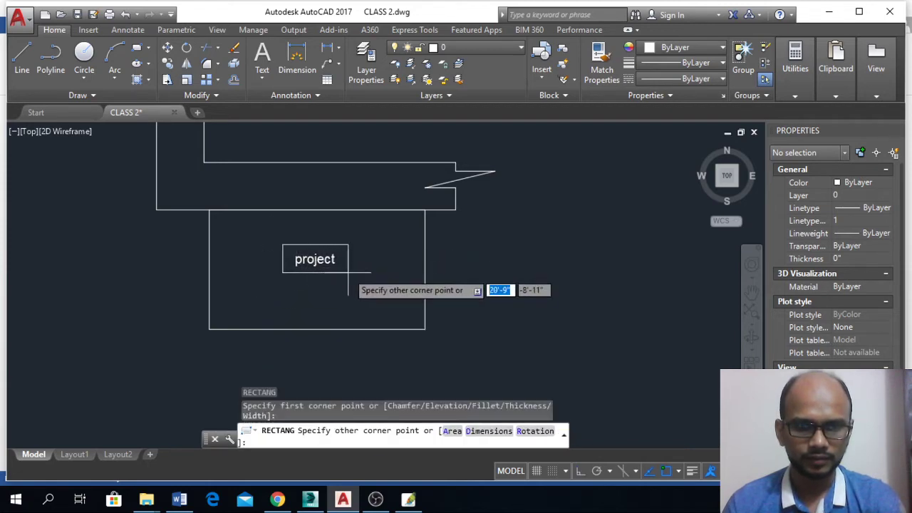
{"action": "left_click", "coordinate": [349, 274]}
{"action": "scroll", "coordinate": [394, 307], "scroll_direction": "down", "scroll_amount": 4}
{"action": "scroll", "coordinate": [279, 306], "scroll_direction": "down", "scroll_amount": 3}
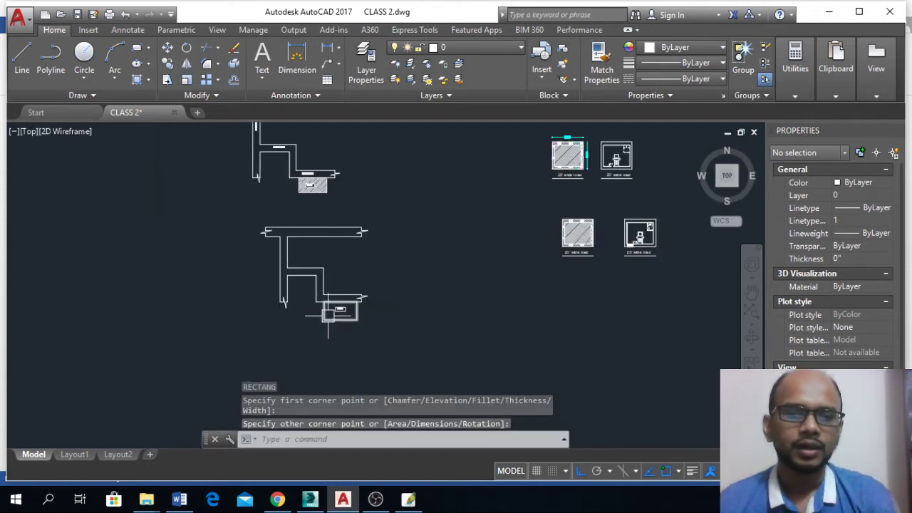
Hatch the plot around the framed label with the ANSI31 pattern at scale 200
{"action": "scroll", "coordinate": [328, 320], "scroll_direction": "up", "scroll_amount": 2}
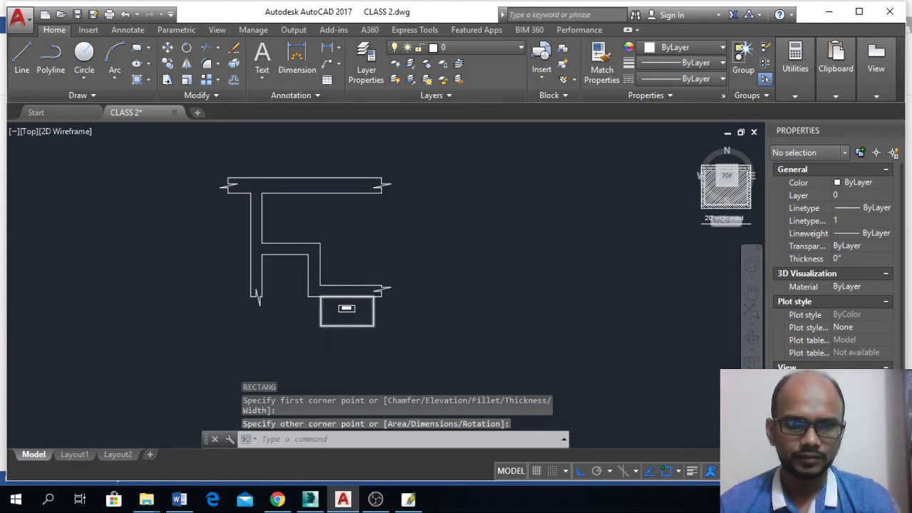
{"action": "type", "text": "h"}
{"action": "key", "text": "Return"}
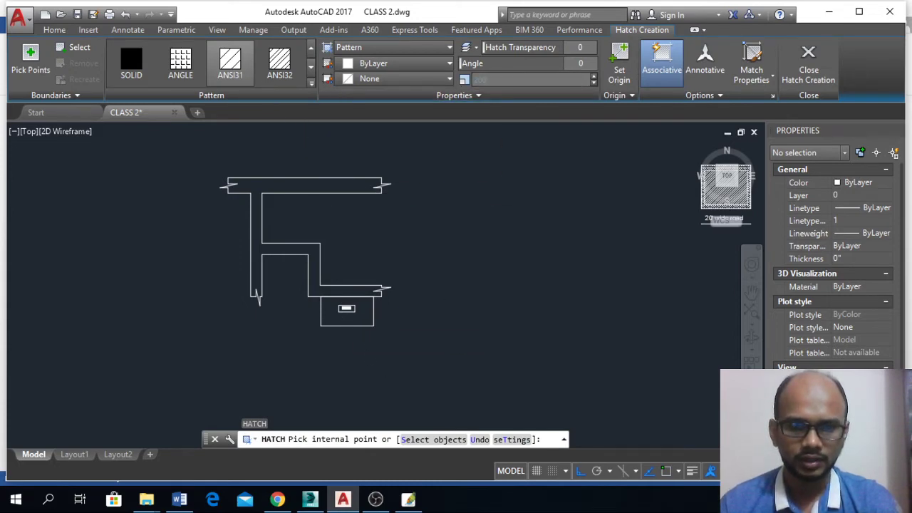
{"action": "left_click", "coordinate": [346, 320]}
{"action": "scroll", "coordinate": [345, 319], "scroll_direction": "up", "scroll_amount": 2}
{"action": "key", "text": "Return"}
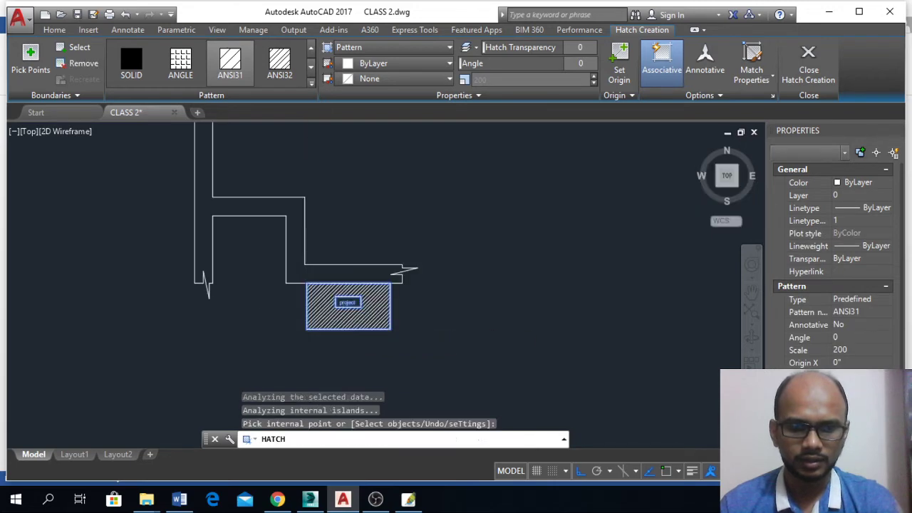
{"action": "scroll", "coordinate": [335, 317], "scroll_direction": "down", "scroll_amount": 5}
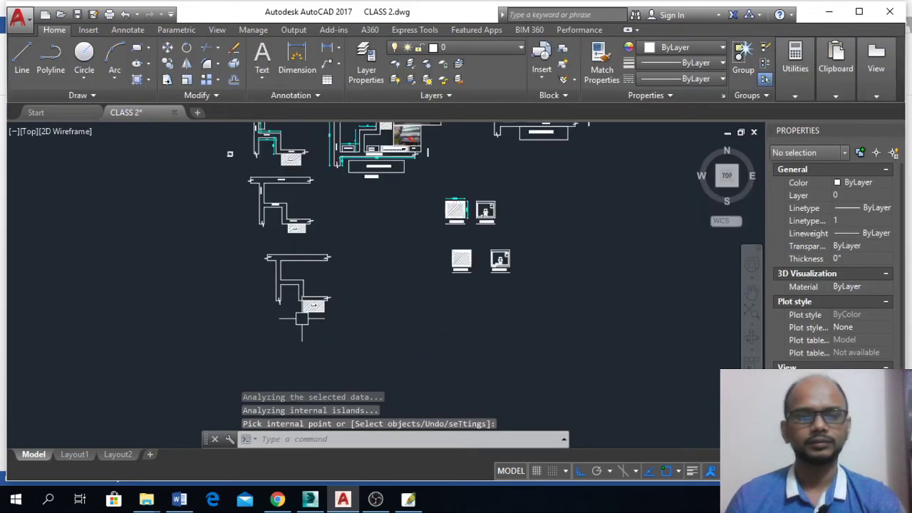
Draw a circle about 18' in radius in the empty space below and left of the hatched plot
{"action": "scroll", "coordinate": [310, 289], "scroll_direction": "up", "scroll_amount": 6}
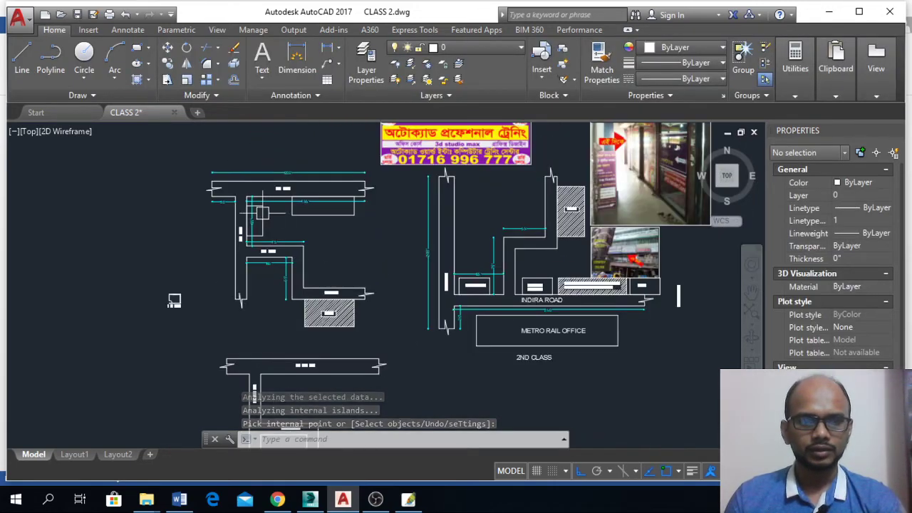
{"action": "scroll", "coordinate": [310, 290], "scroll_direction": "down", "scroll_amount": 4}
{"action": "scroll", "coordinate": [308, 376], "scroll_direction": "up", "scroll_amount": 3}
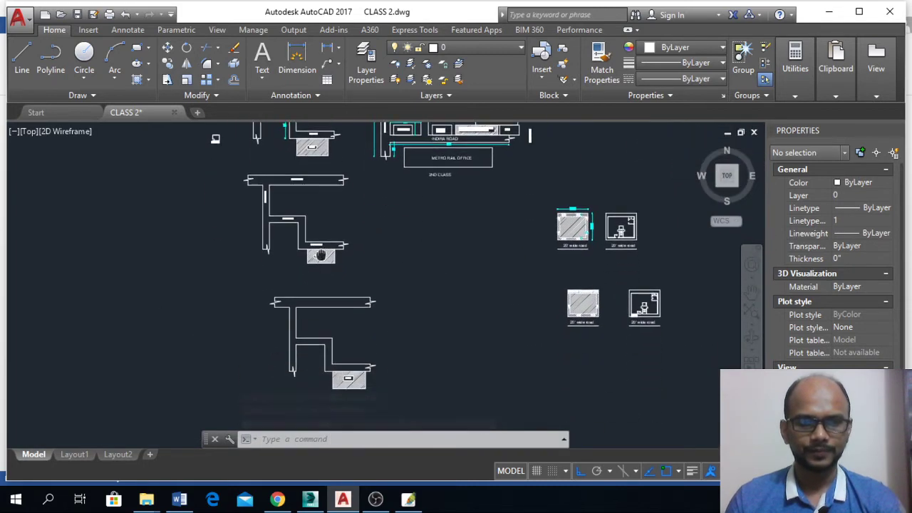
{"action": "scroll", "coordinate": [308, 376], "scroll_direction": "up", "scroll_amount": 5}
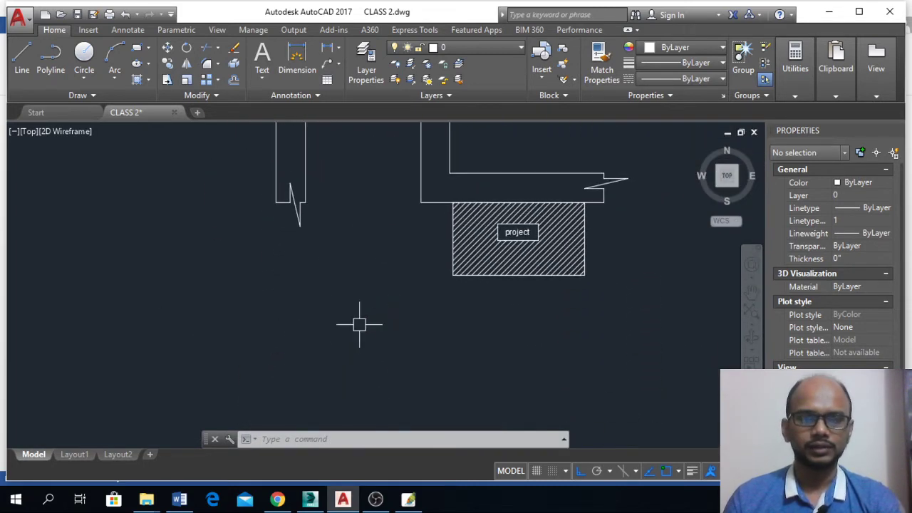
{"action": "type", "text": "c"}
{"action": "key", "text": "Return"}
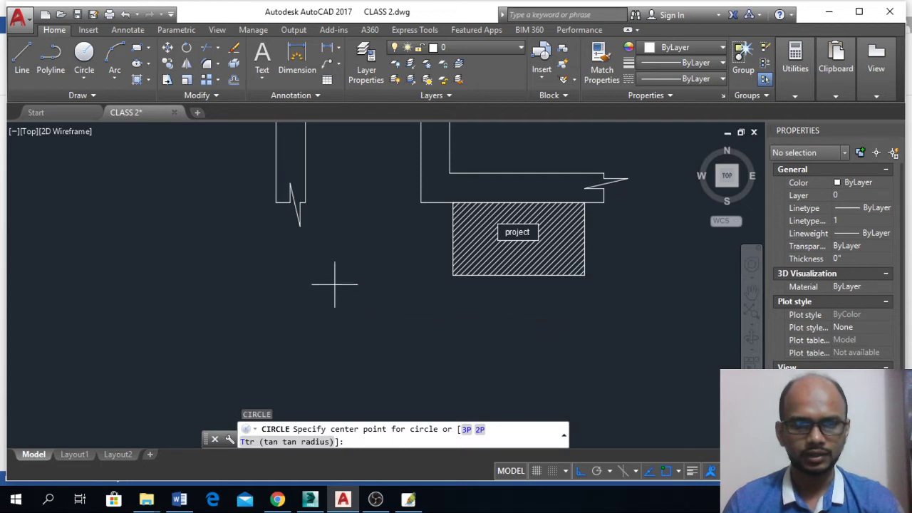
{"action": "left_click", "coordinate": [335, 285]}
{"action": "left_click", "coordinate": [372, 285]}
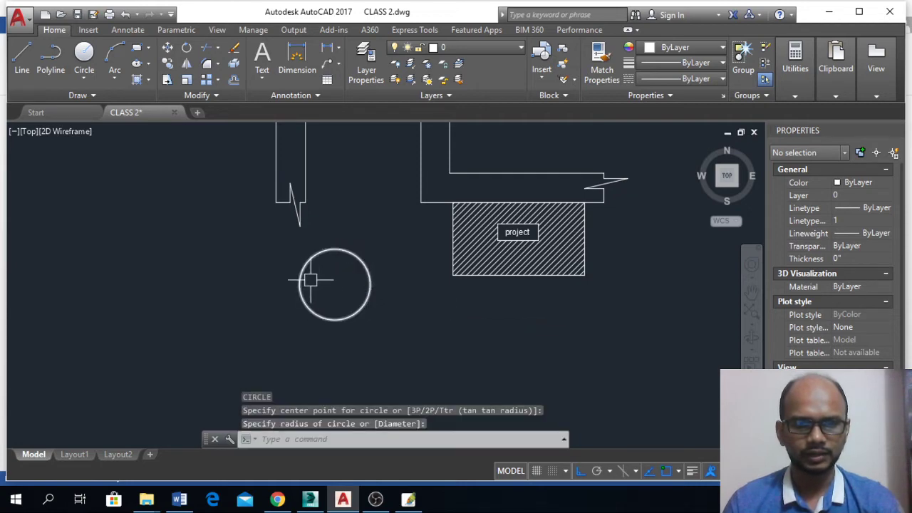
Draw a triangular polyline inside the circle through its upper, left and lower quadrant points, returning to the upper one
{"action": "middle_click_drag", "start_coordinate": [337, 287], "coordinate": [325, 319]}
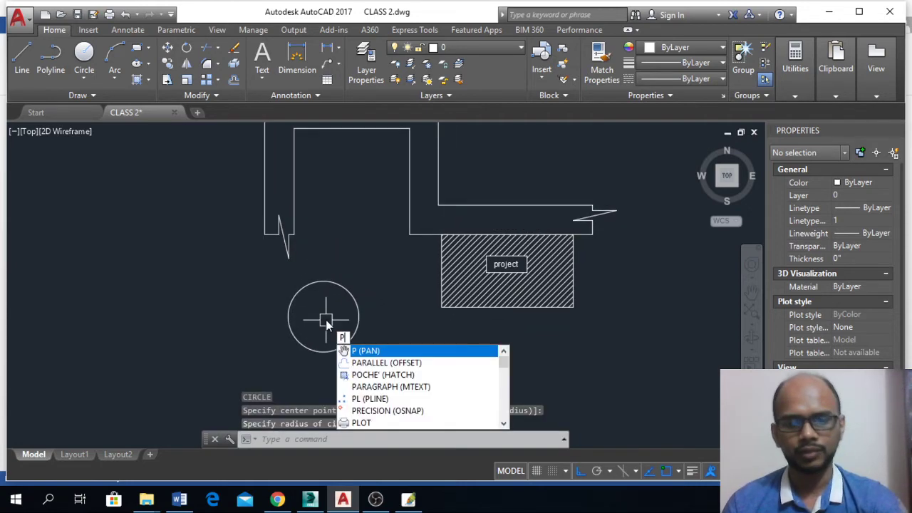
{"action": "type", "text": "pl"}
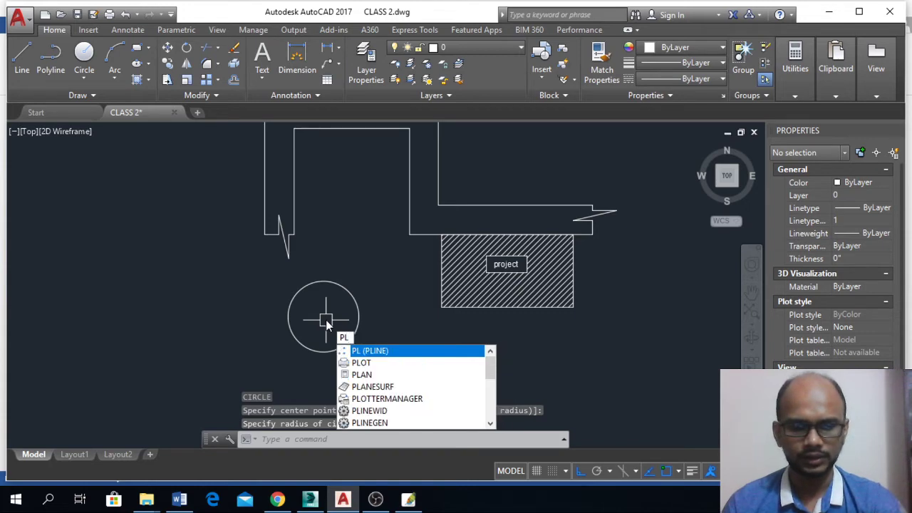
{"action": "key", "text": "Return"}
{"action": "left_click", "coordinate": [322, 281]}
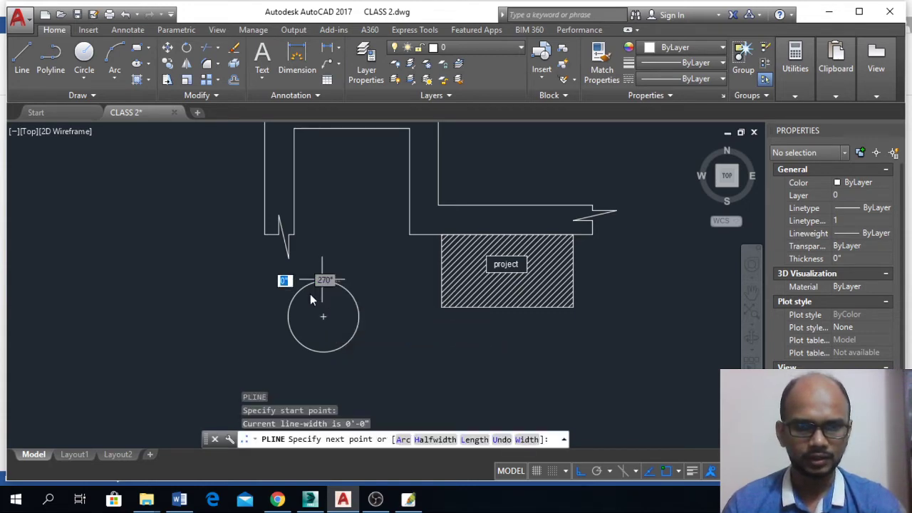
{"action": "left_click", "coordinate": [289, 316]}
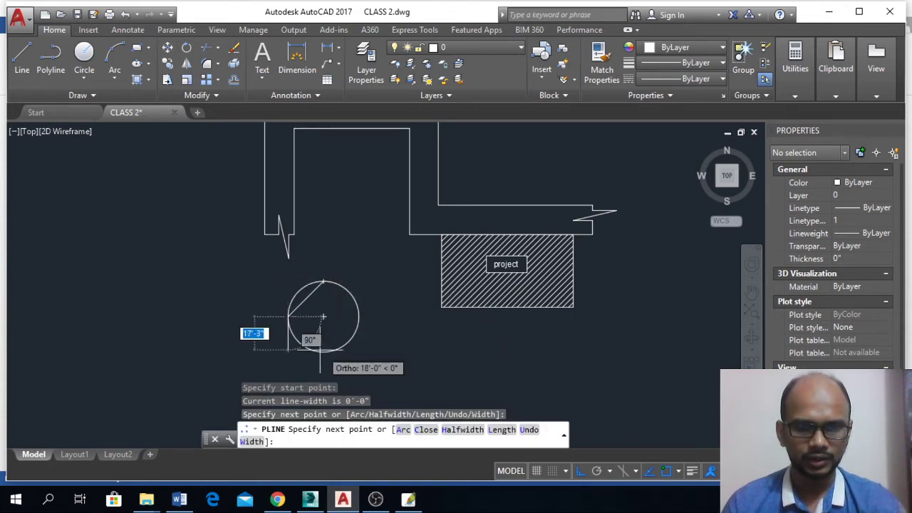
{"action": "left_click", "coordinate": [324, 351]}
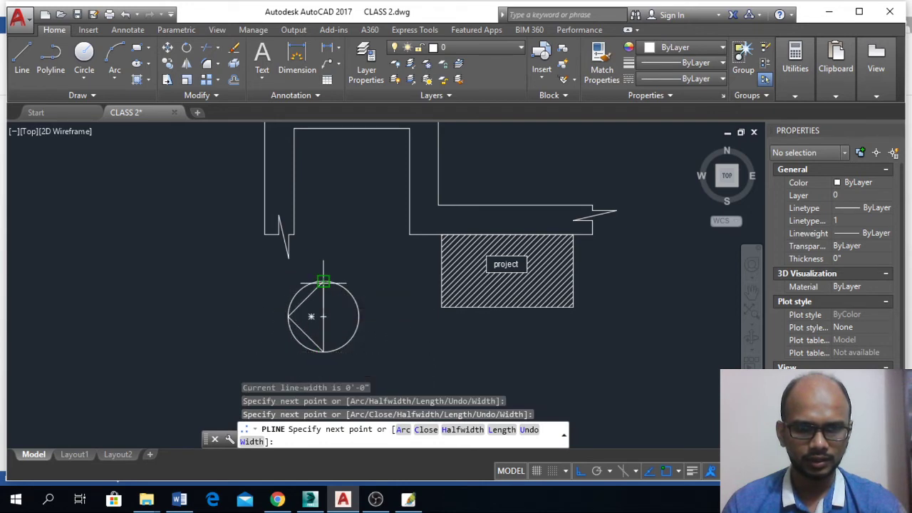
{"action": "left_click", "coordinate": [323, 283]}
{"action": "key", "text": "Escape"}
Draw a horizontal line about 24'-4" long from the upper half of the triangle's vertical side to the right, past the circle
{"action": "scroll", "coordinate": [329, 318], "scroll_direction": "up", "scroll_amount": 2}
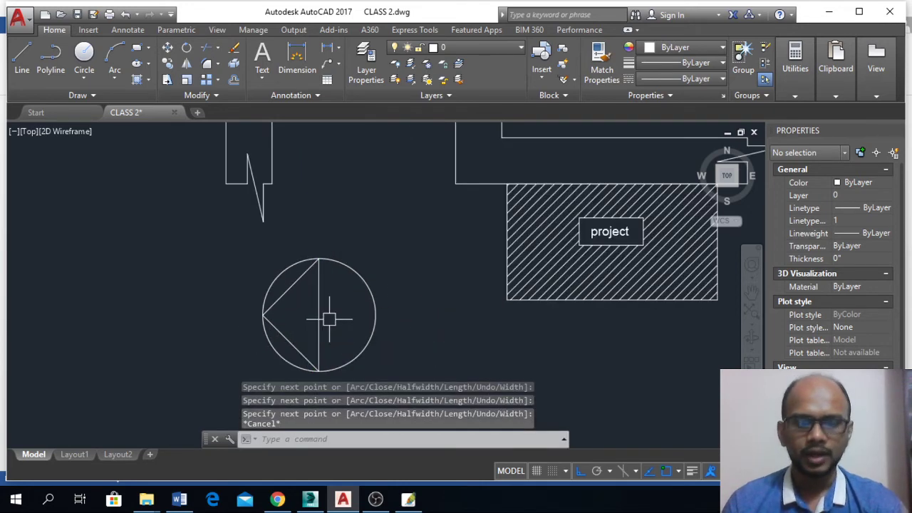
{"action": "key", "text": "l"}
{"action": "key", "text": "Return"}
{"action": "scroll", "coordinate": [320, 283], "scroll_direction": "up", "scroll_amount": 4}
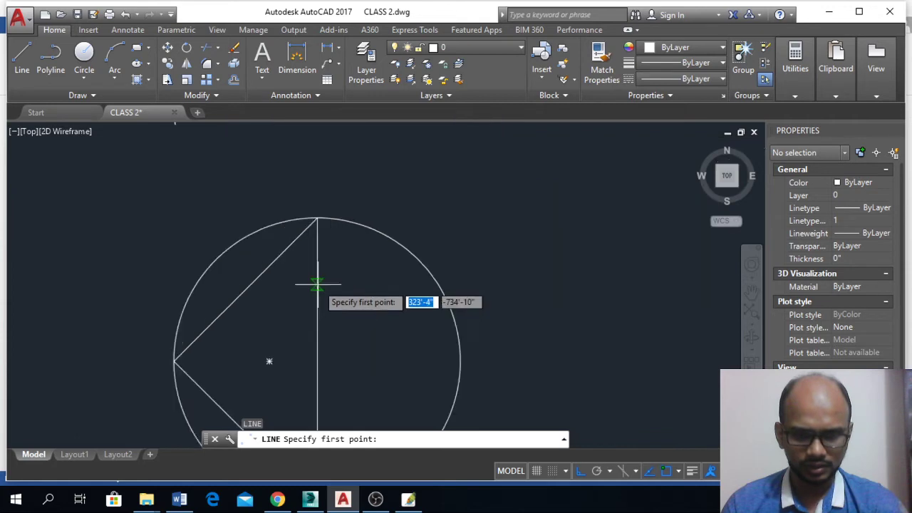
{"action": "scroll", "coordinate": [316, 280], "scroll_direction": "down", "scroll_amount": 2}
{"action": "left_click", "coordinate": [315, 282]}
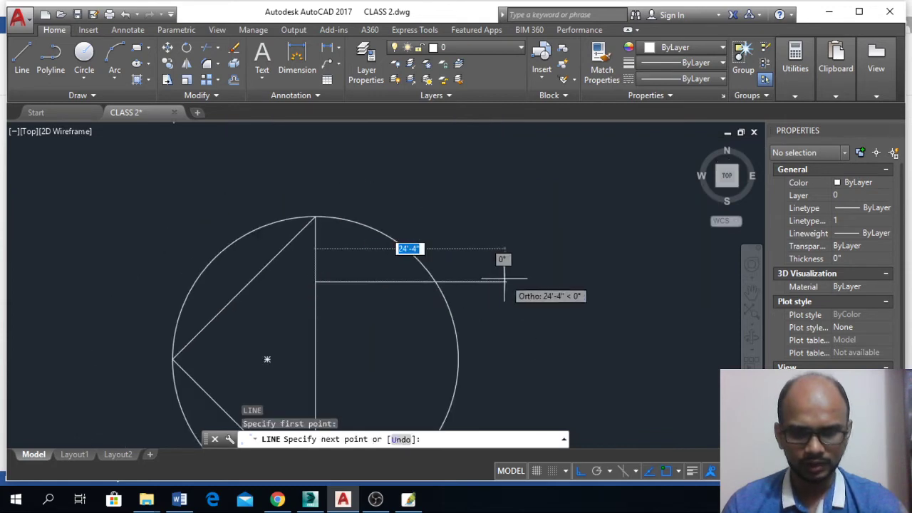
{"action": "left_click", "coordinate": [505, 283]}
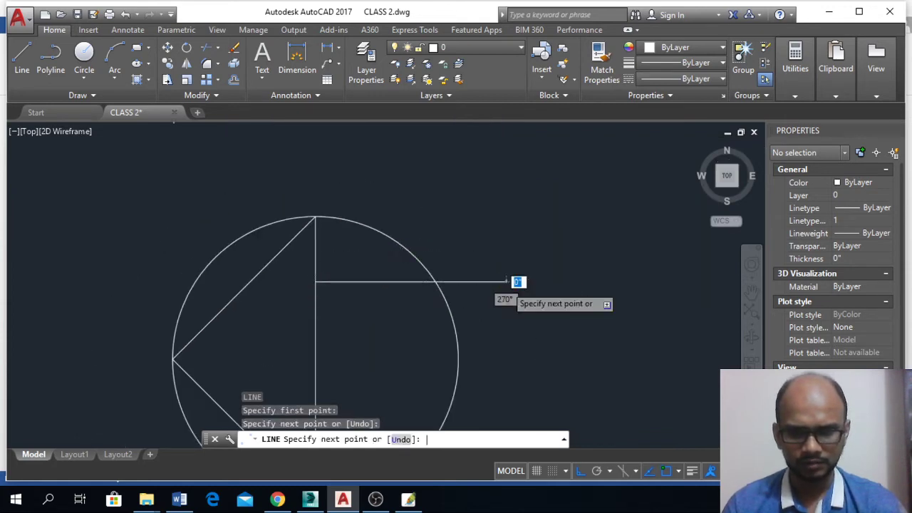
{"action": "key", "text": "Return"}
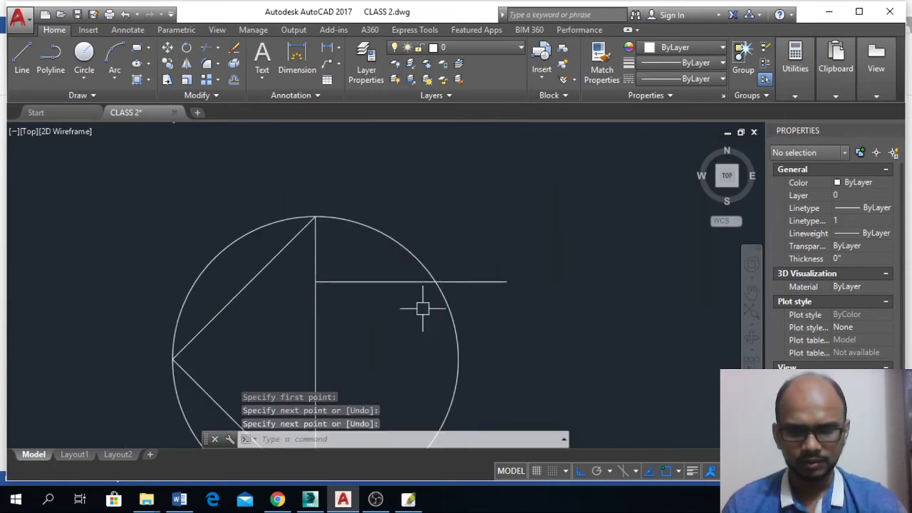
Copy the horizontal line straight down by about 2'-7" to form a parallel pair in the circle's upper half
{"action": "left_click", "coordinate": [505, 237]}
{"action": "left_click", "coordinate": [473, 302]}
{"action": "type", "text": "c"}
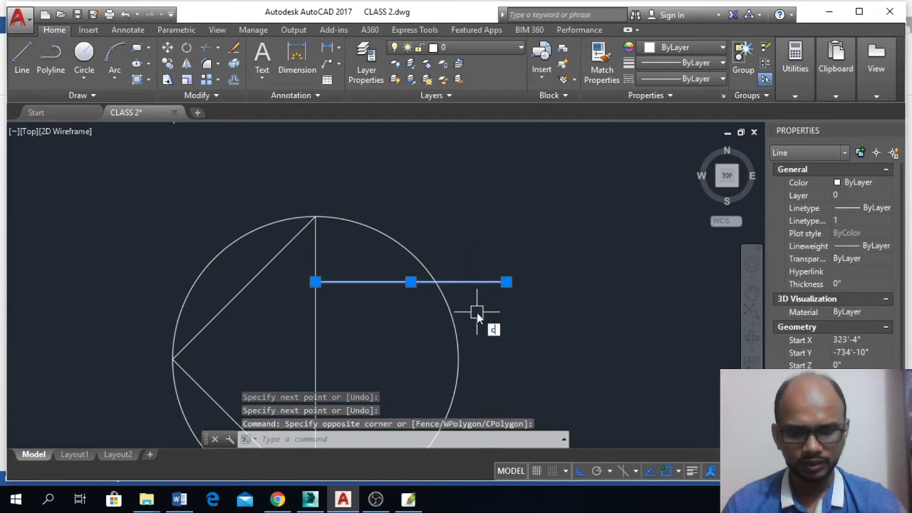
{"action": "type", "text": "o"}
{"action": "key", "text": "Return"}
{"action": "scroll", "coordinate": [503, 250], "scroll_direction": "down", "scroll_amount": 4}
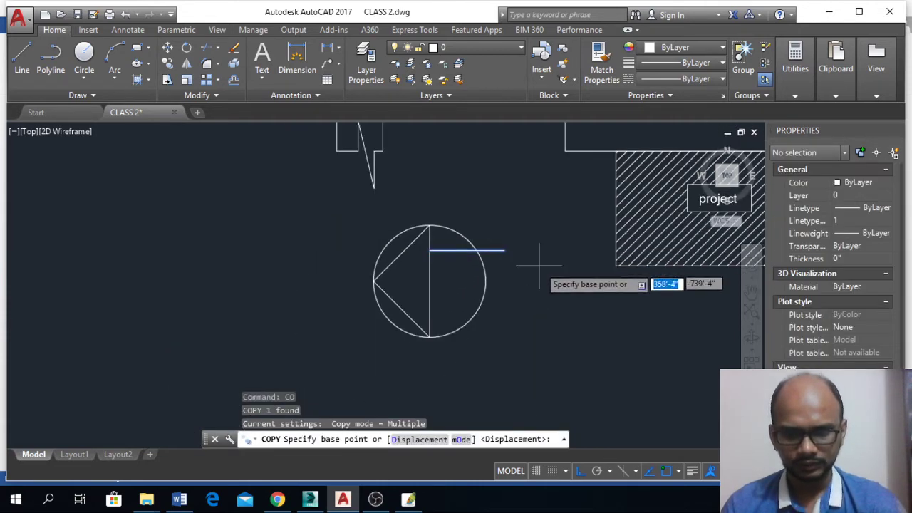
{"action": "left_click", "coordinate": [545, 260]}
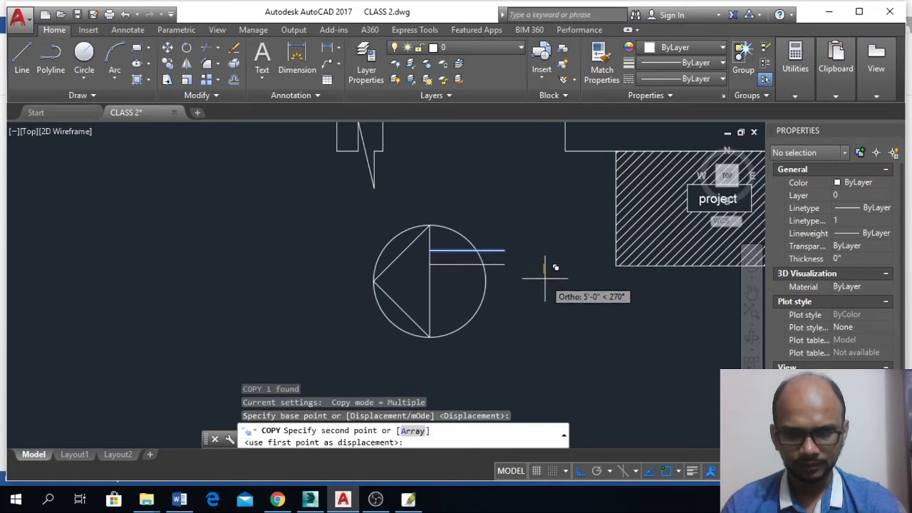
{"action": "left_click", "coordinate": [545, 265]}
{"action": "key", "text": "Return"}
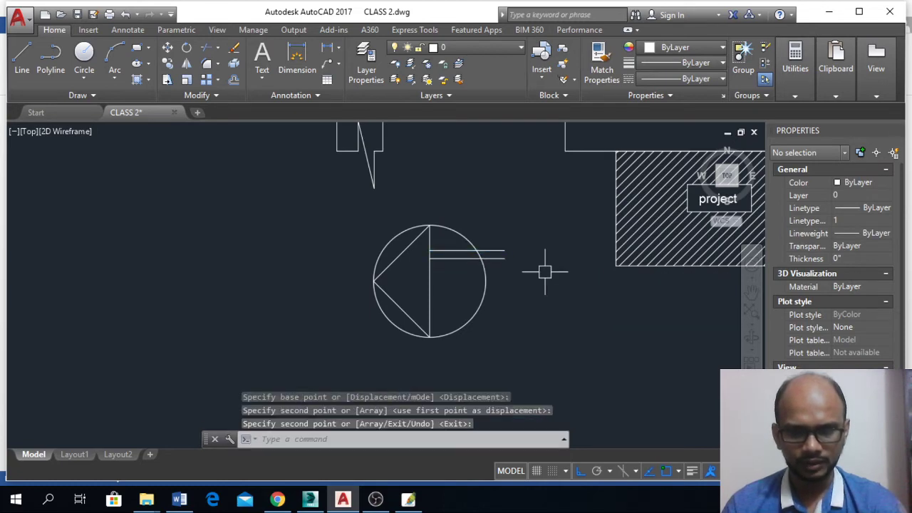
Trim the parts of the two horizontal lines that extend outside the circle
{"action": "scroll", "coordinate": [494, 266], "scroll_direction": "up", "scroll_amount": 2}
{"action": "type", "text": "t"}
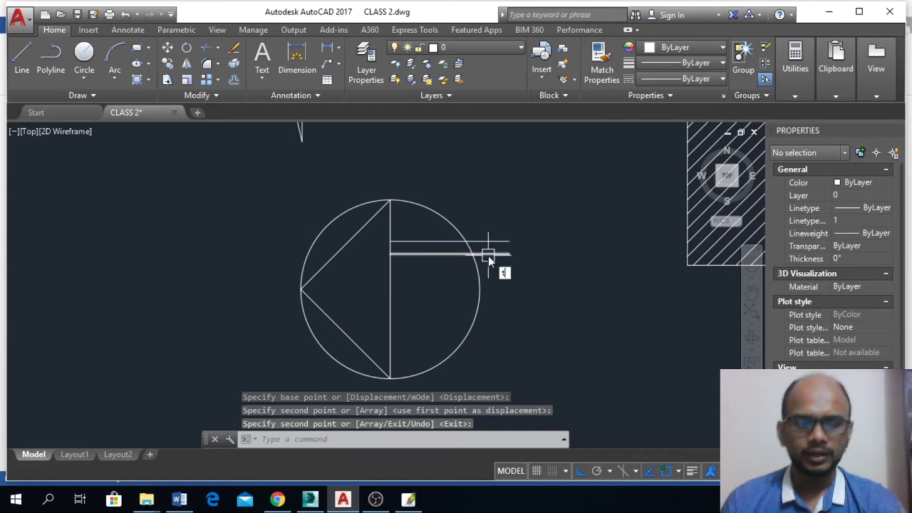
{"action": "type", "text": "r"}
{"action": "key", "text": "Return"}
{"action": "key", "text": "Return"}
{"action": "left_click", "coordinate": [490, 242]}
{"action": "left_click", "coordinate": [491, 253]}
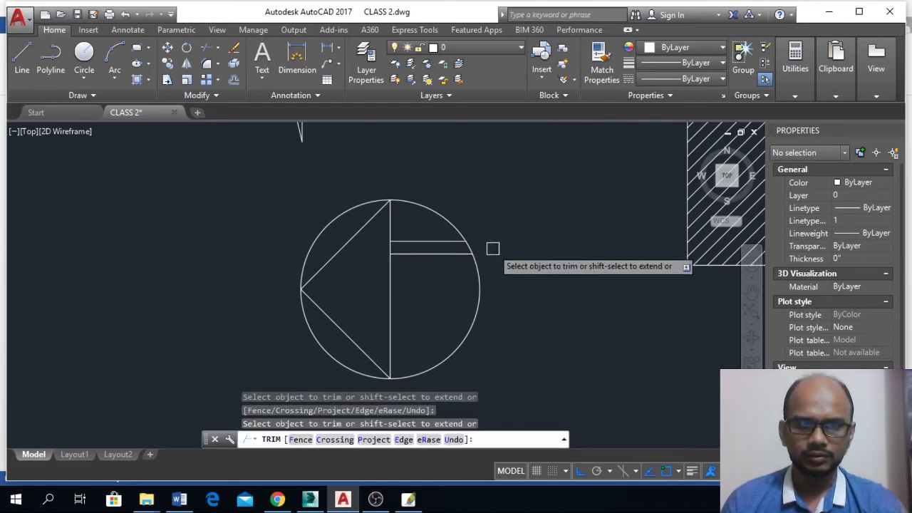
{"action": "key", "text": "Return"}
Try to mirror the two horizontal lines into the lower half along a horizontal axis from the circle's centre, keeping the originals
{"action": "left_click", "coordinate": [413, 240]}
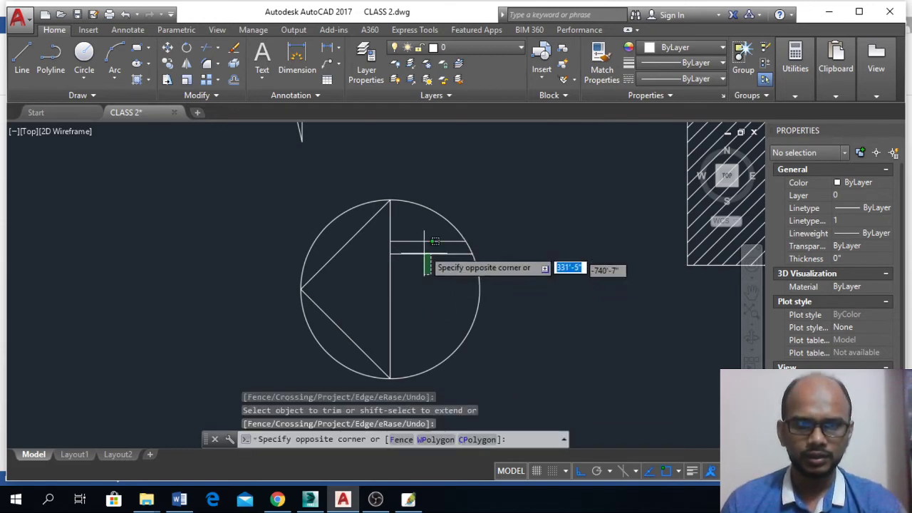
{"action": "left_click", "coordinate": [431, 278]}
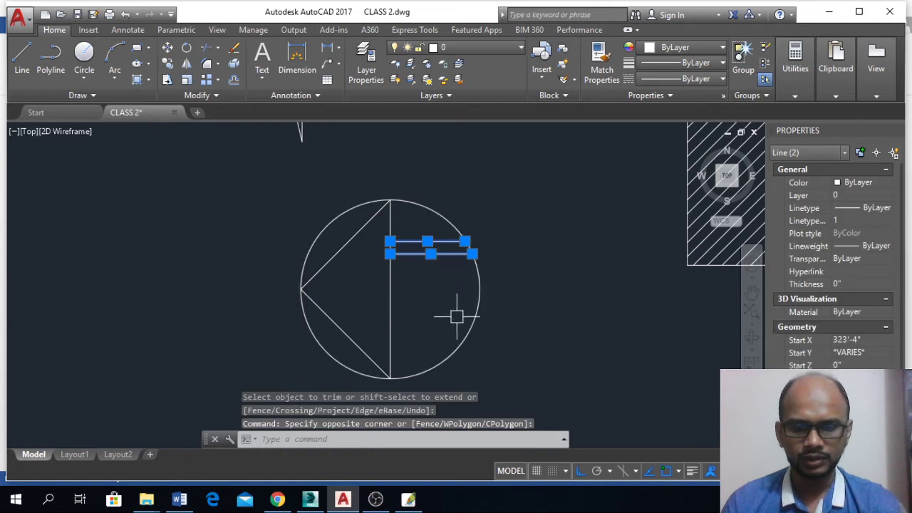
{"action": "type", "text": "mi"}
{"action": "key", "text": "Return"}
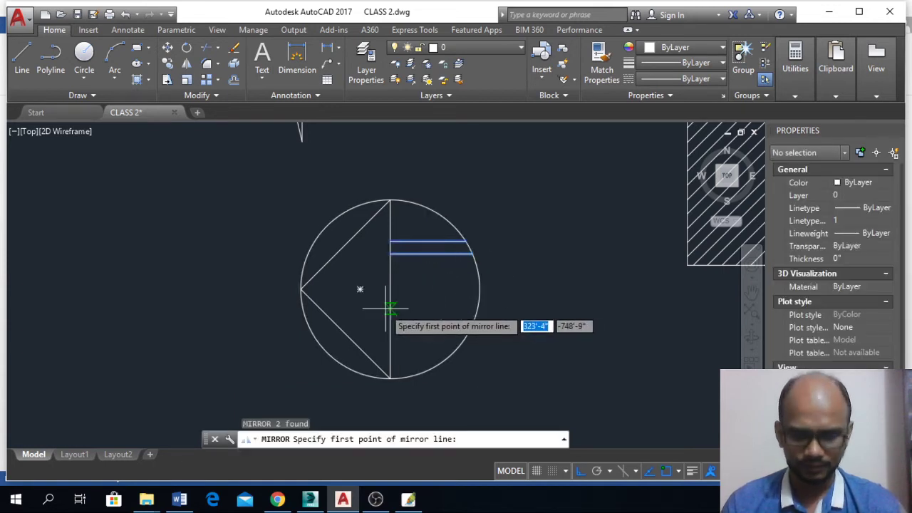
{"action": "left_click", "coordinate": [390, 289]}
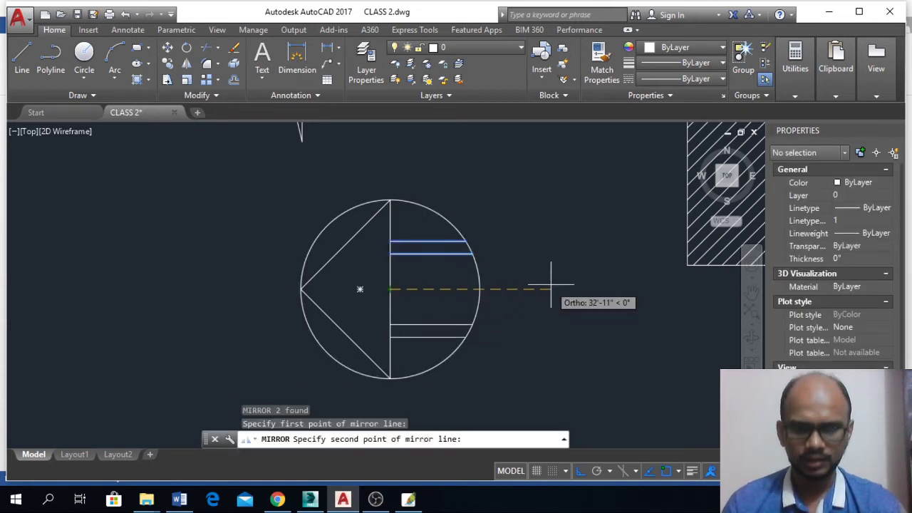
{"action": "left_click", "coordinate": [551, 285]}
{"action": "key", "text": "Return"}
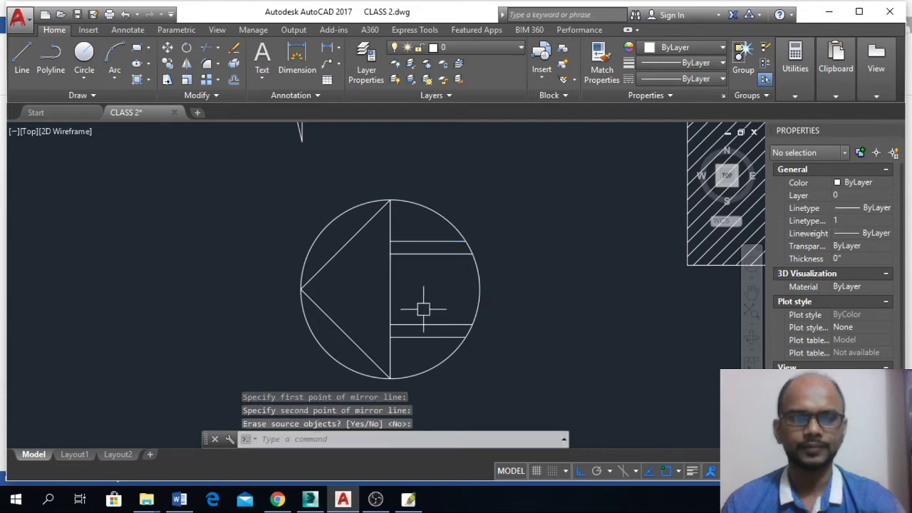
{"action": "key", "text": "ctrl+z"}
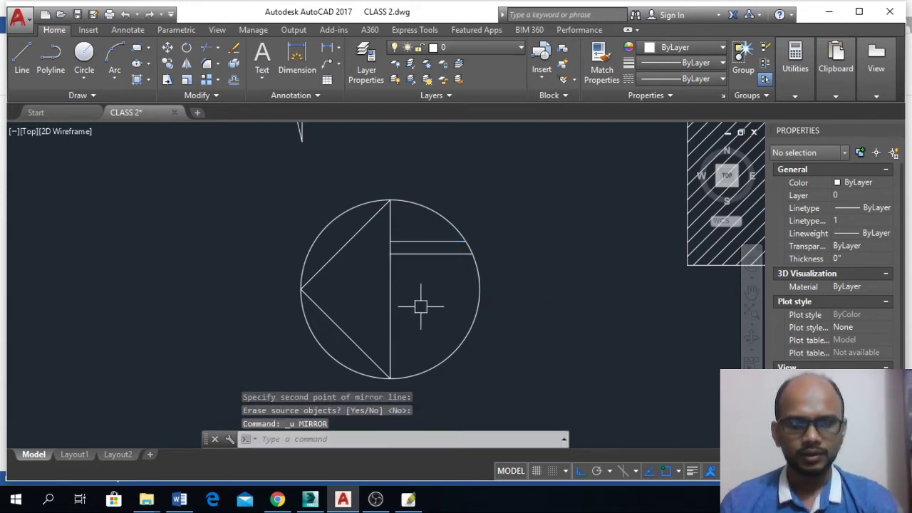
Mirror the two horizontal lines about the axis from the circle's centre to its right quadrant, keeping the originals
{"action": "left_click", "coordinate": [423, 253]}
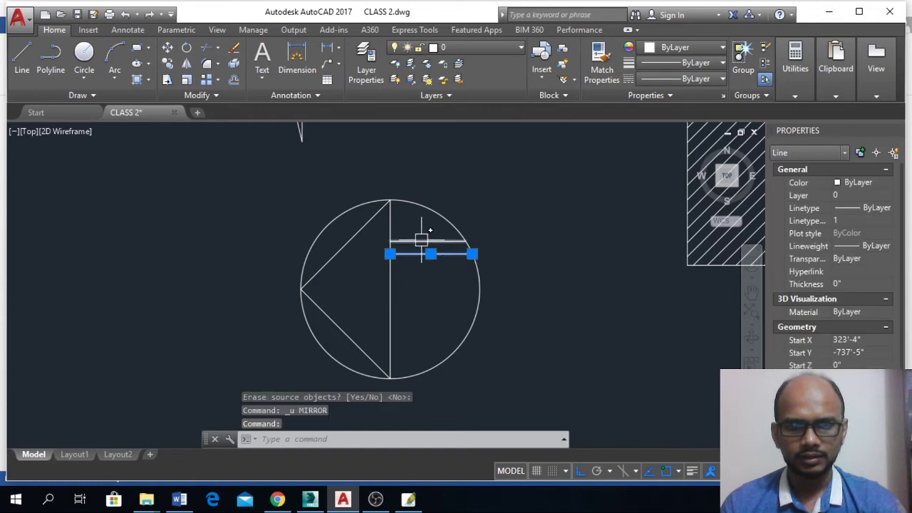
{"action": "left_click", "coordinate": [423, 243]}
{"action": "type", "text": "mi"}
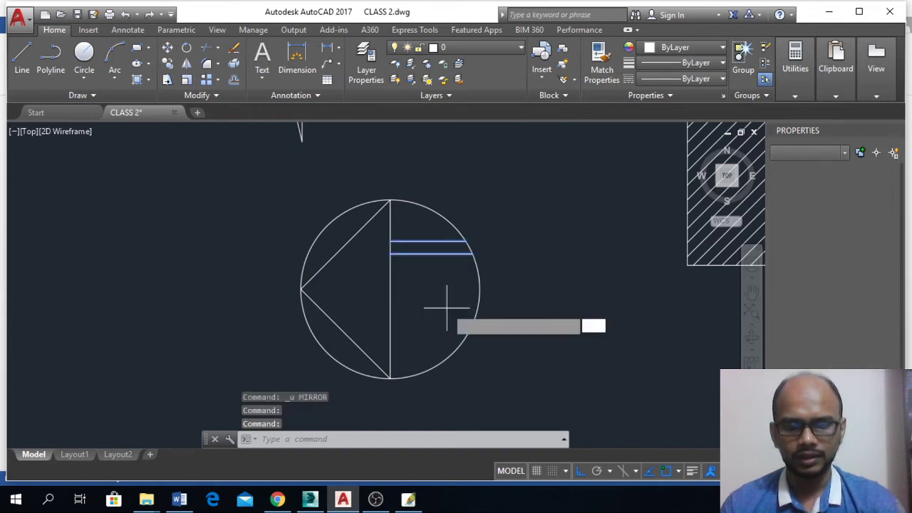
{"action": "key", "text": "Return"}
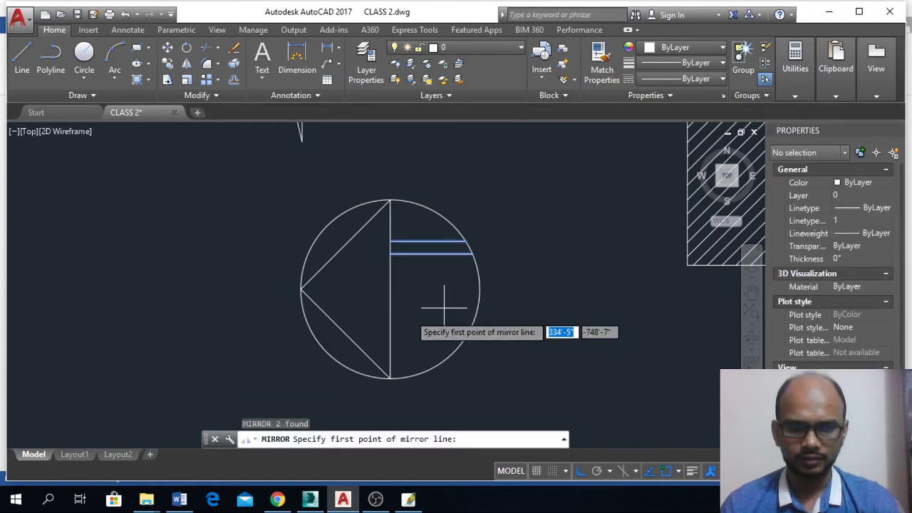
{"action": "left_click", "coordinate": [389, 289]}
{"action": "left_click", "coordinate": [479, 289]}
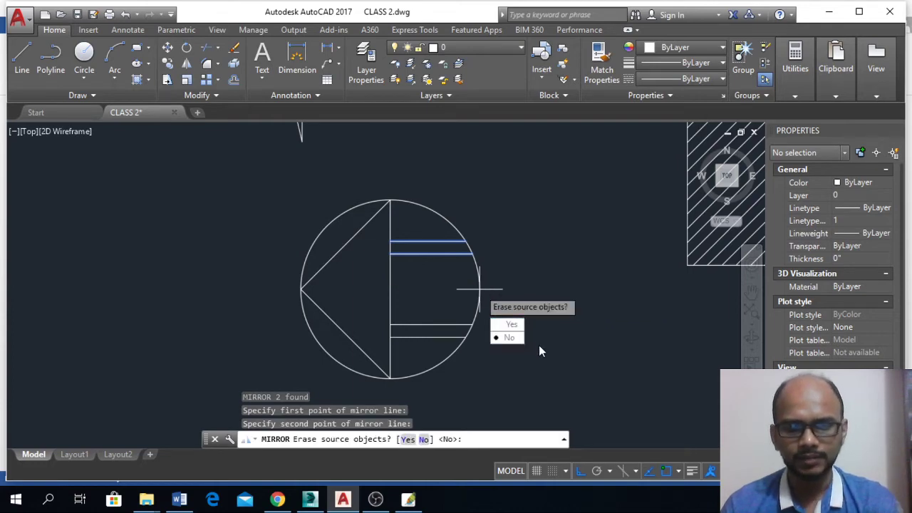
{"action": "key", "text": "Return"}
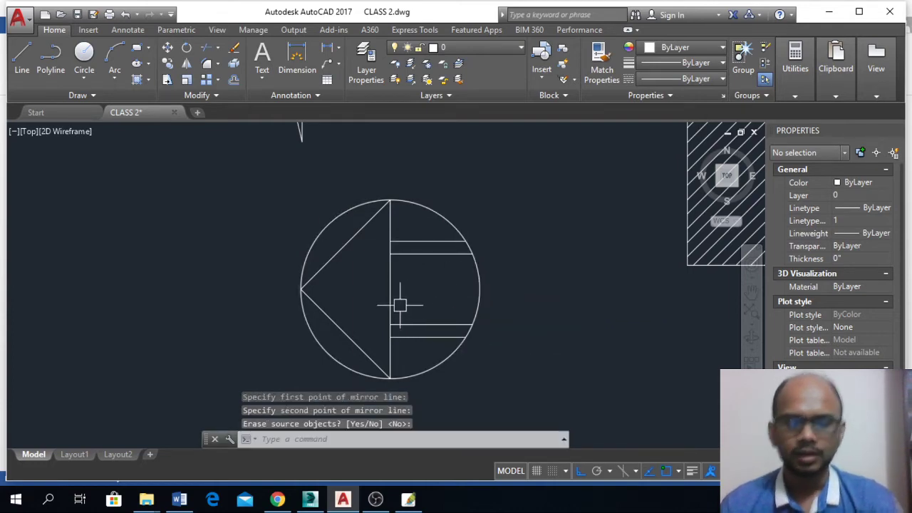
Draw two diagonal lines from the left ends of the lower line pair to the right ends of the upper pair
{"action": "type", "text": "l"}
{"action": "key", "text": "Return"}
{"action": "left_click", "coordinate": [390, 325]}
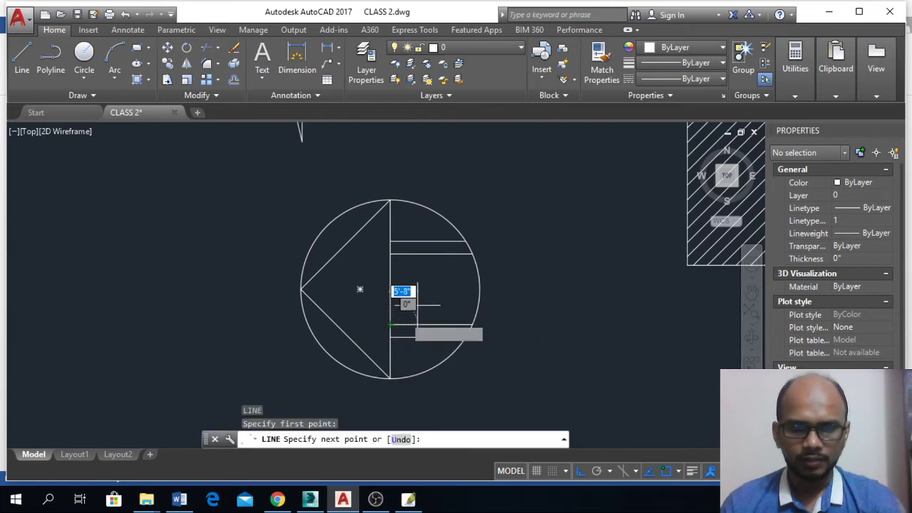
{"action": "left_click", "coordinate": [462, 242]}
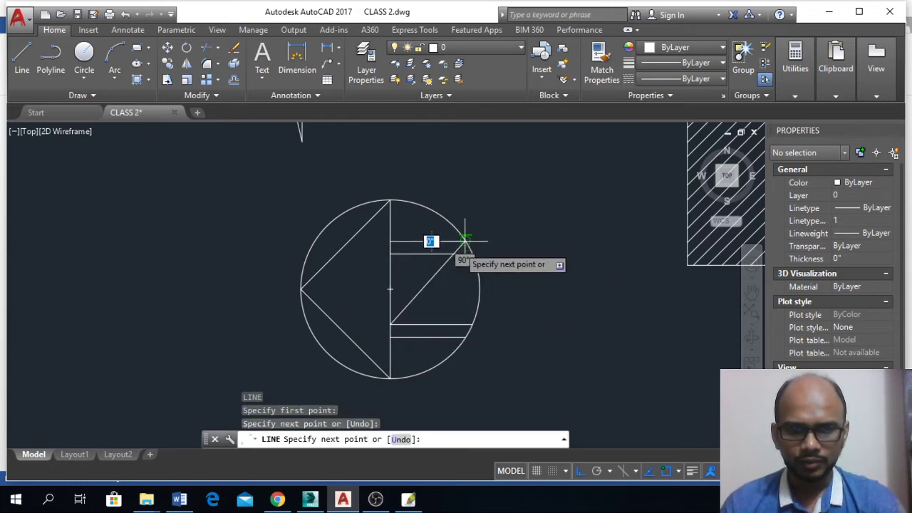
{"action": "key", "text": "Return"}
{"action": "key", "text": "Return"}
{"action": "left_click", "coordinate": [390, 335]}
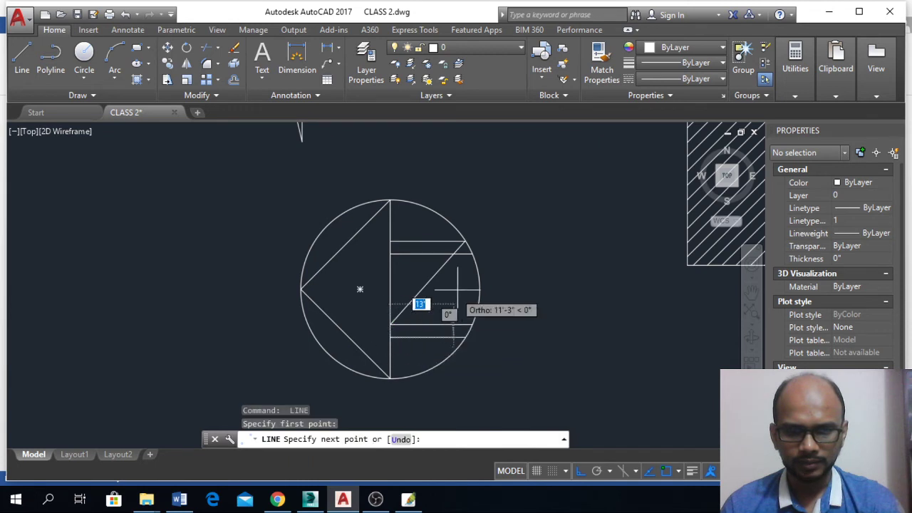
{"action": "left_click", "coordinate": [471, 252]}
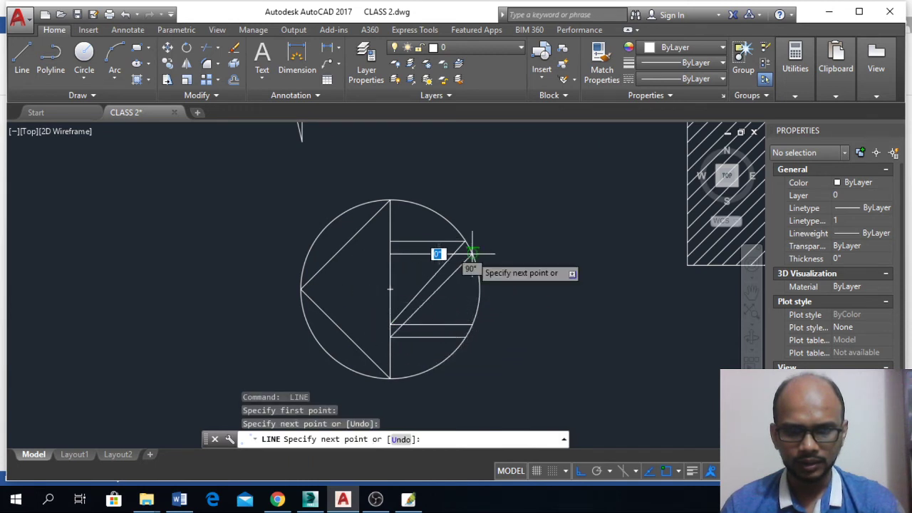
{"action": "key", "text": "Return"}
Trim the overlapping segments where the diagonals meet the horizontal pairs and the triangle's vertical side, leaving an open Z-shaped band
{"action": "type", "text": "t"}
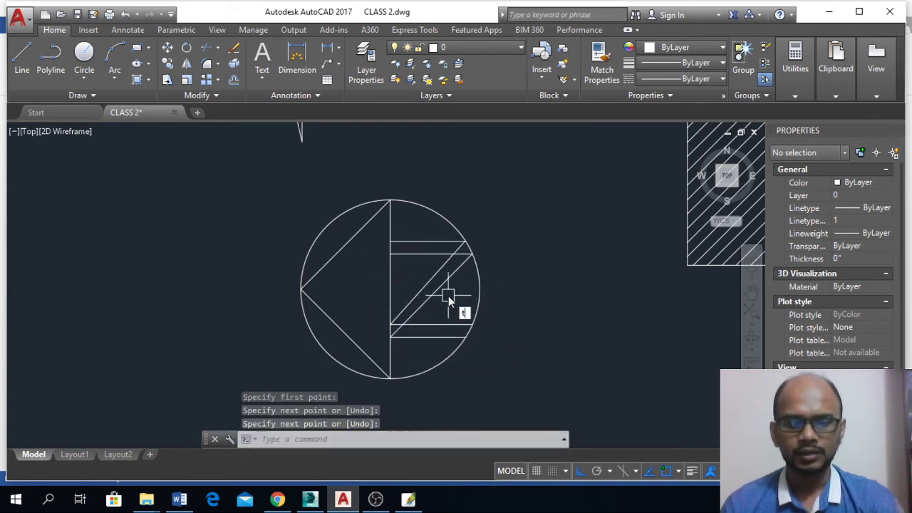
{"action": "type", "text": "r"}
{"action": "key", "text": "Return"}
{"action": "key", "text": "Return"}
{"action": "scroll", "coordinate": [448, 284], "scroll_direction": "up", "scroll_amount": 3}
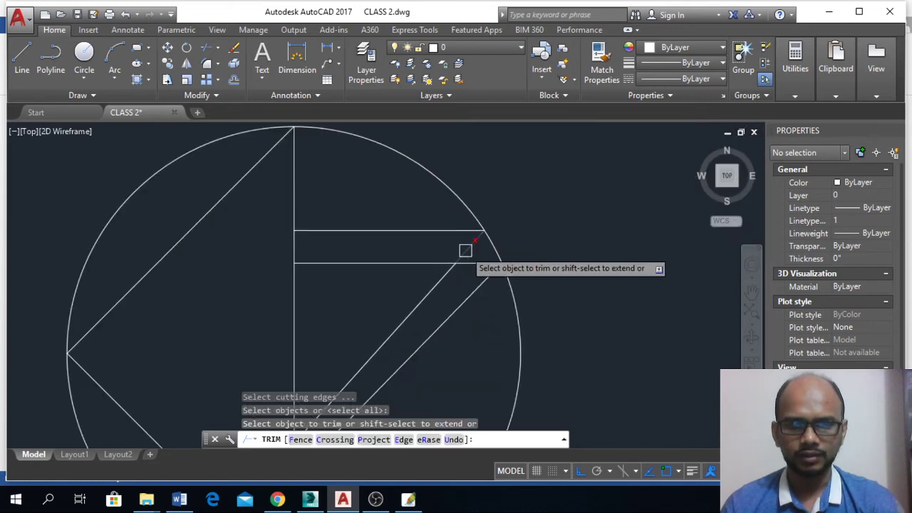
{"action": "left_click", "coordinate": [467, 251]}
{"action": "scroll", "coordinate": [370, 242], "scroll_direction": "down", "scroll_amount": 2}
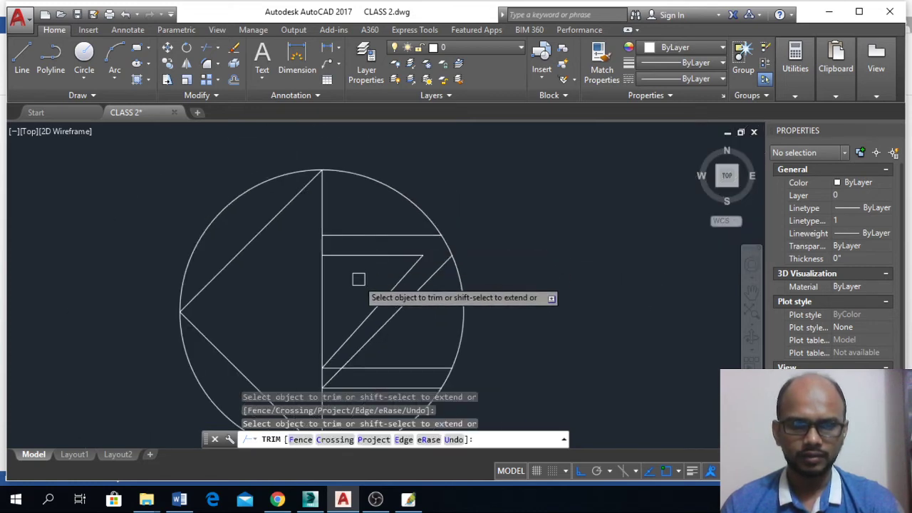
{"action": "left_click", "coordinate": [325, 306]}
{"action": "scroll", "coordinate": [362, 301], "scroll_direction": "down", "scroll_amount": 4}
{"action": "scroll", "coordinate": [366, 271], "scroll_direction": "up", "scroll_amount": 6}
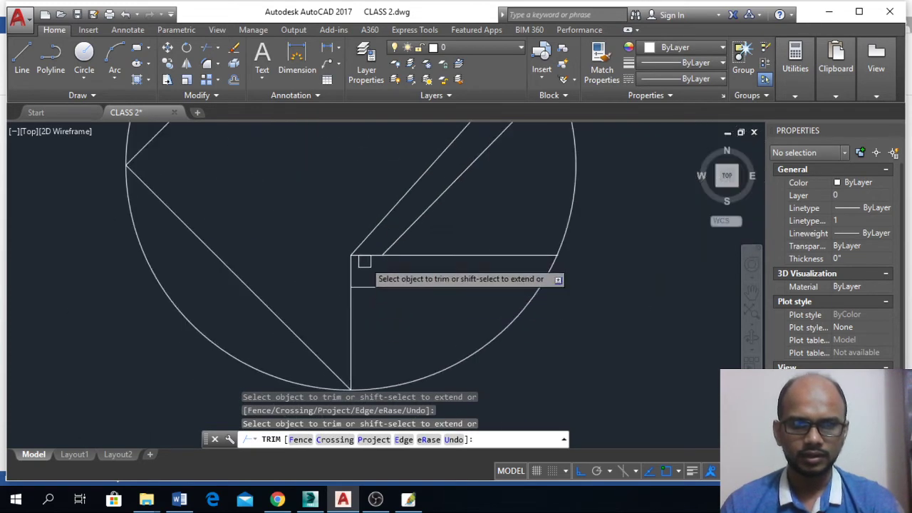
{"action": "scroll", "coordinate": [459, 283], "scroll_direction": "down", "scroll_amount": 2}
{"action": "key", "text": "Escape"}
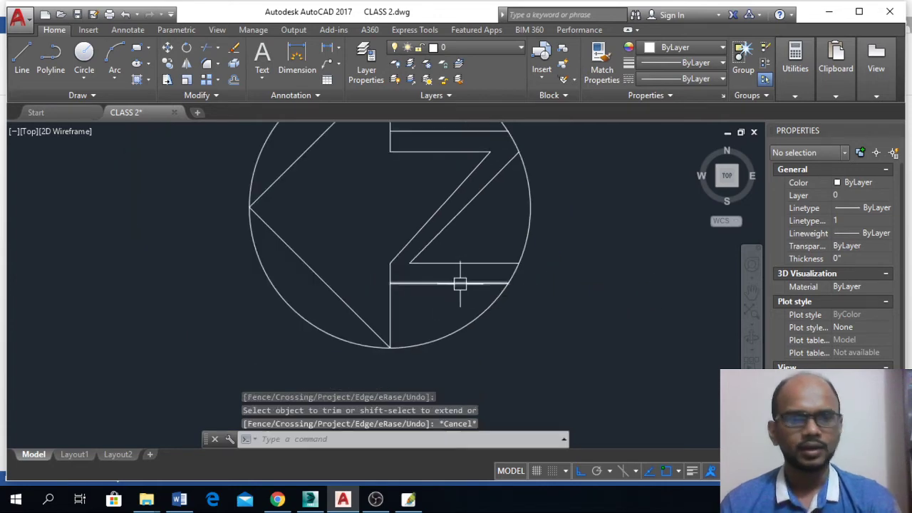
{"action": "scroll", "coordinate": [460, 284], "scroll_direction": "down", "scroll_amount": 4}
{"action": "left_click", "coordinate": [471, 233]}
{"action": "left_click", "coordinate": [394, 239]}
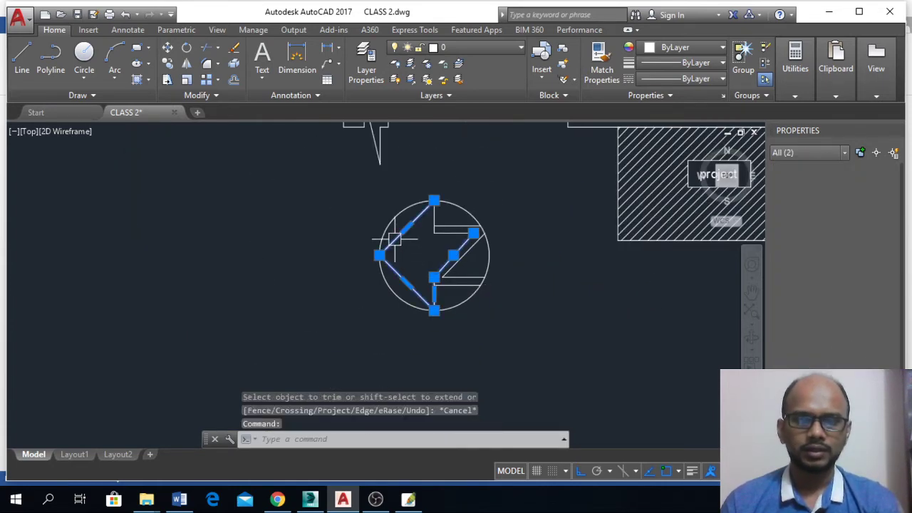
{"action": "left_click", "coordinate": [472, 209]}
{"action": "key", "text": "Escape"}
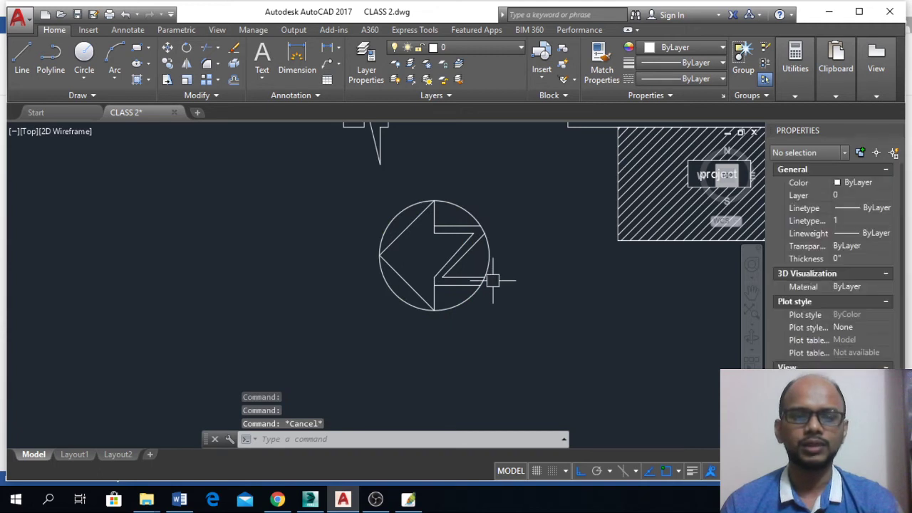
Convert the complete circular symbol into a block named fgdfhdfgh
{"action": "left_click", "coordinate": [523, 193]}
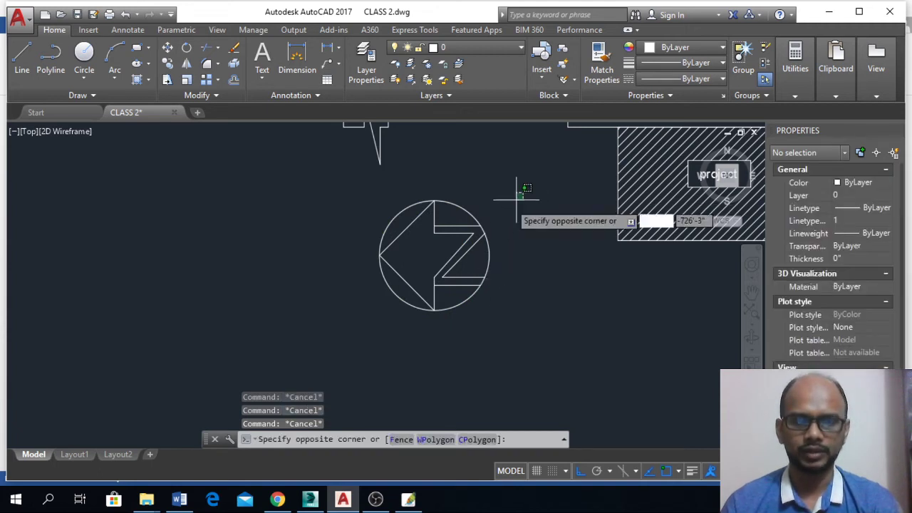
{"action": "left_click", "coordinate": [361, 324]}
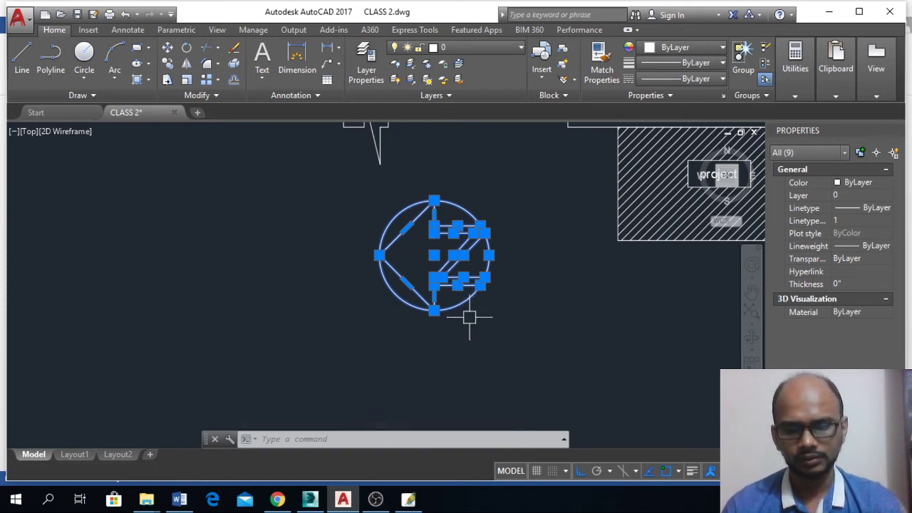
{"action": "key", "text": "BackSpace"}
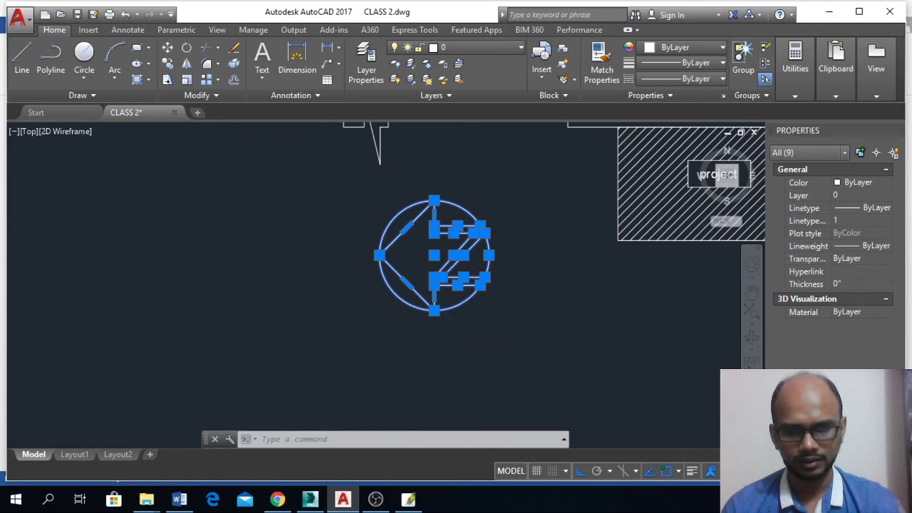
{"action": "type", "text": "b"}
{"action": "key", "text": "Return"}
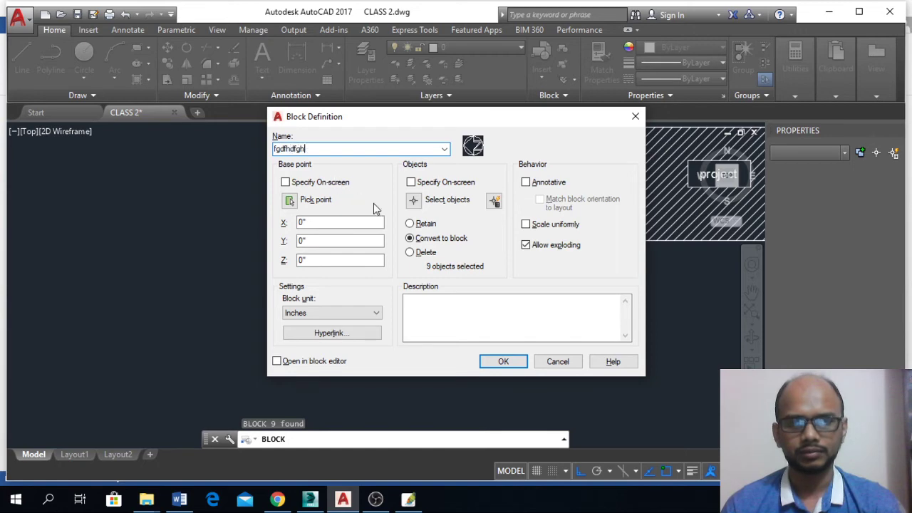
{"action": "left_click", "coordinate": [509, 363]}
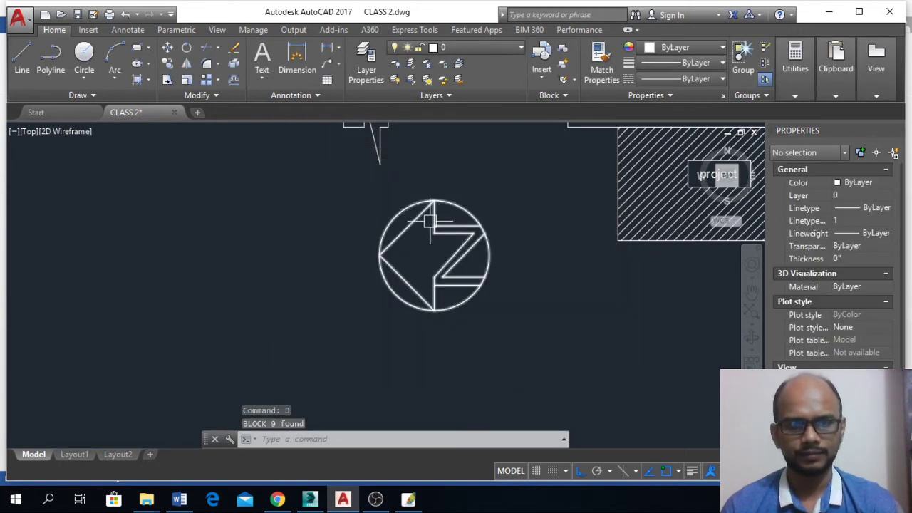
Move the circular symbol block straight down, farther from the break symbol above it
{"action": "left_click", "coordinate": [439, 272]}
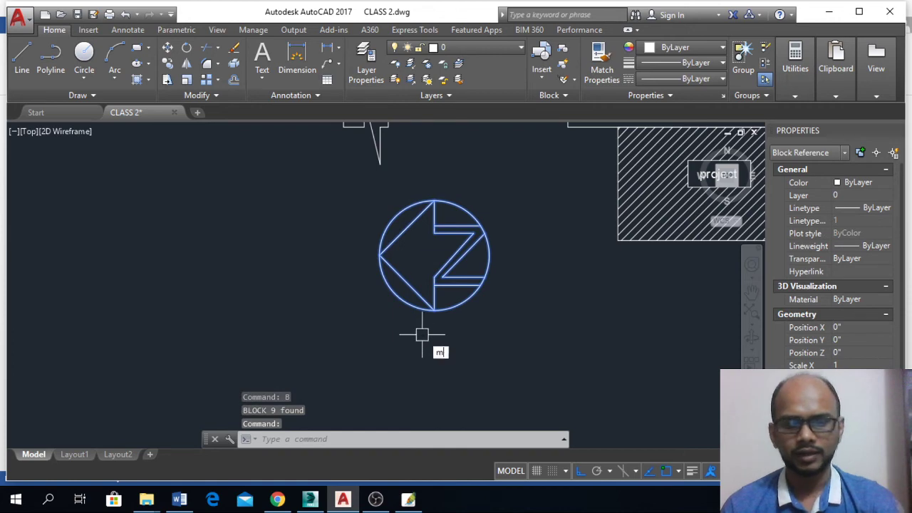
{"action": "key", "text": "Return"}
{"action": "left_click", "coordinate": [572, 287]}
{"action": "left_click", "coordinate": [513, 361]}
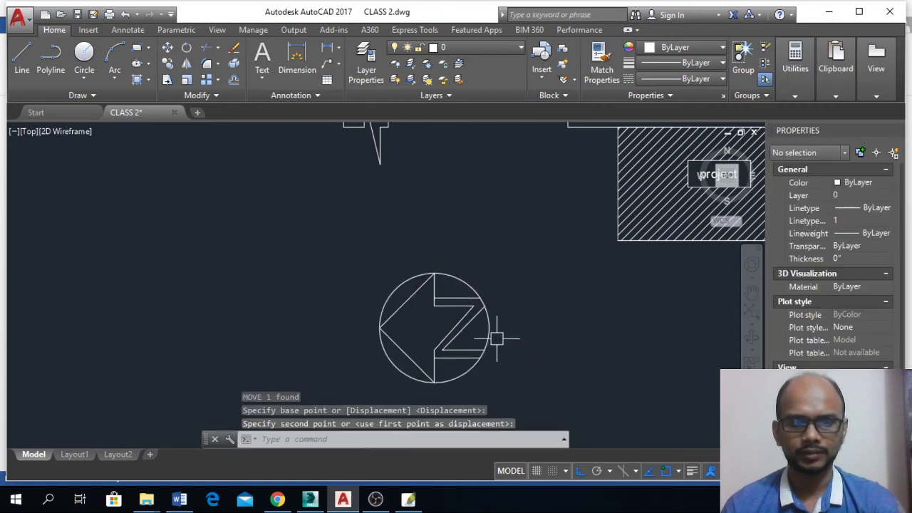
Explode the circular symbol block, select a few of its separate parts, and undo the explosion
{"action": "scroll", "coordinate": [465, 270], "scroll_direction": "down", "scroll_amount": 2}
{"action": "scroll", "coordinate": [457, 340], "scroll_direction": "up", "scroll_amount": 2}
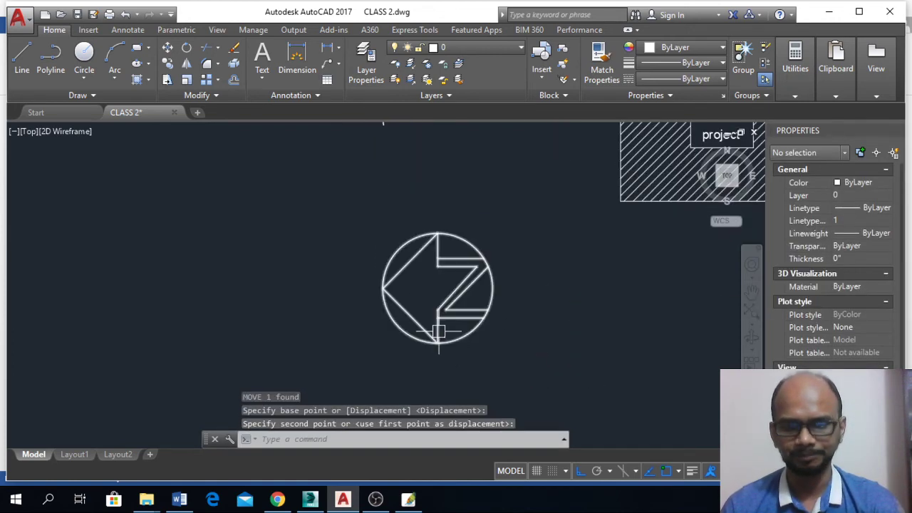
{"action": "left_click", "coordinate": [437, 331]}
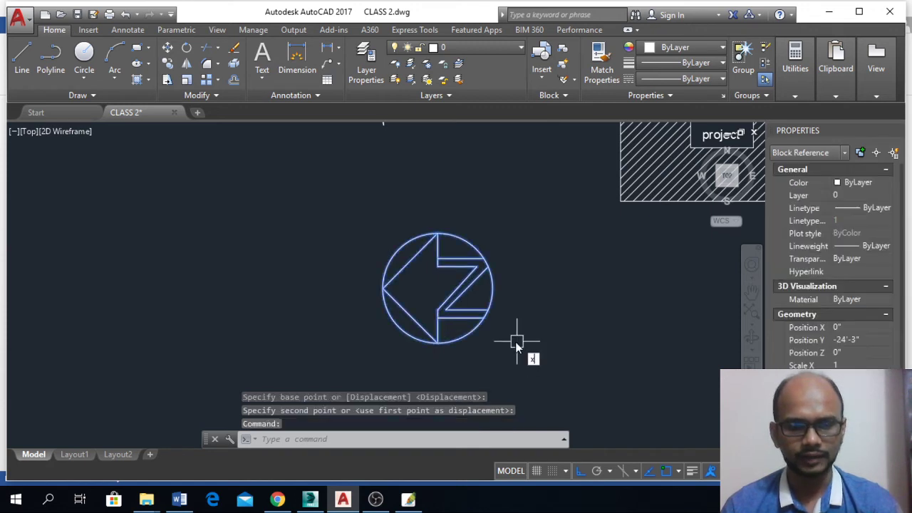
{"action": "key", "text": "Return"}
{"action": "left_click", "coordinate": [477, 323]}
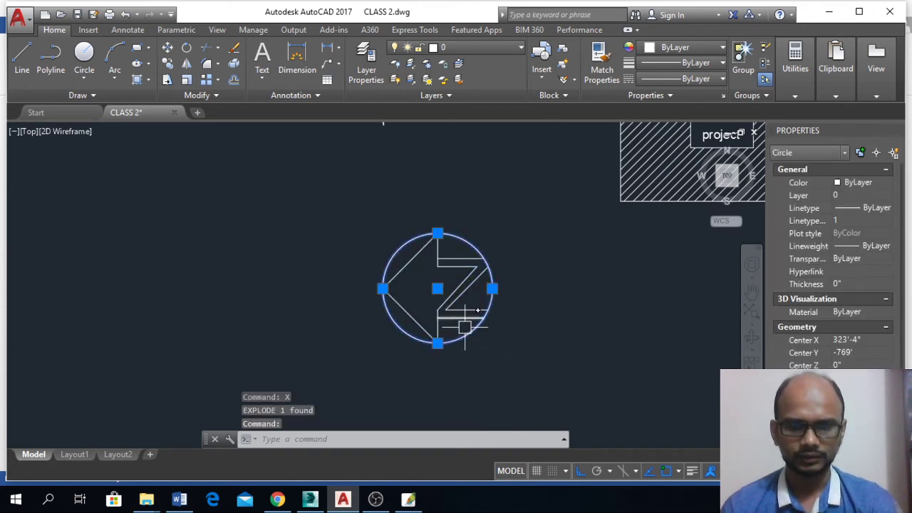
{"action": "left_click", "coordinate": [466, 310]}
{"action": "key", "text": "Escape"}
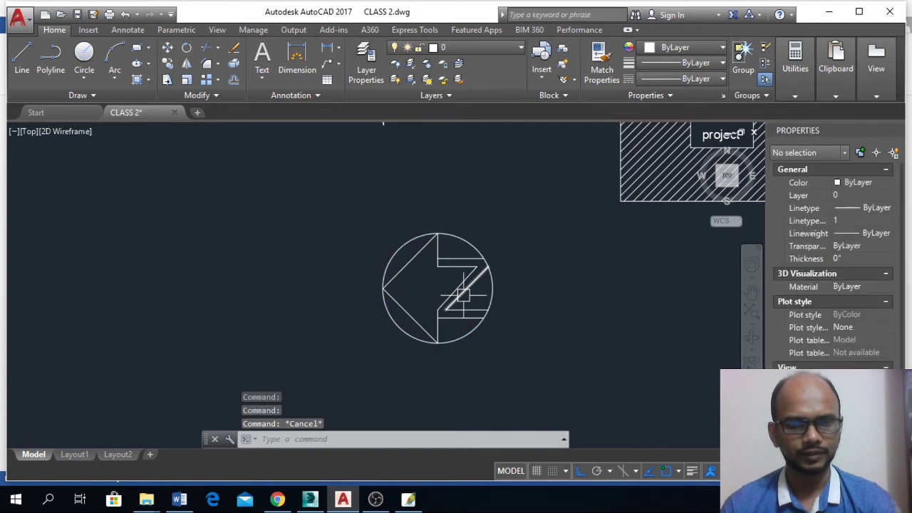
{"action": "key", "text": "ctrl+z"}
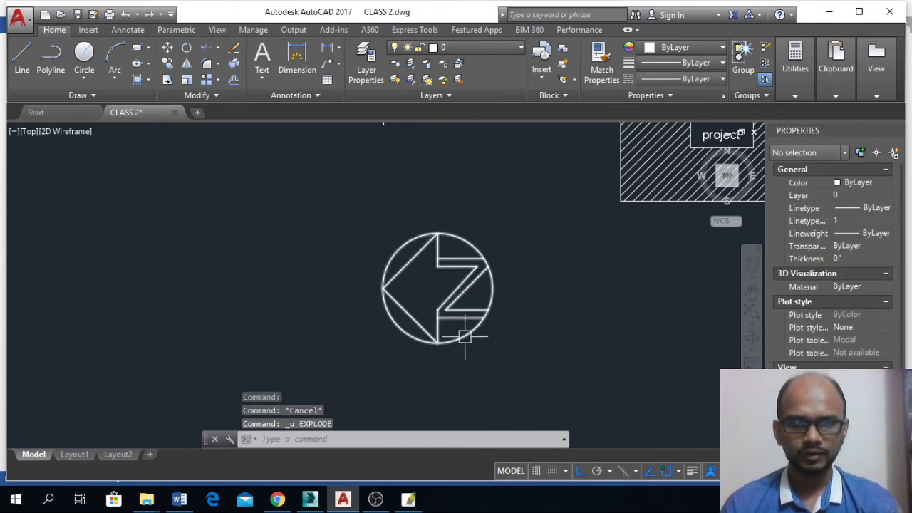
{"action": "scroll", "coordinate": [466, 331], "scroll_direction": "down", "scroll_amount": 5}
{"action": "scroll", "coordinate": [433, 263], "scroll_direction": "up", "scroll_amount": 4}
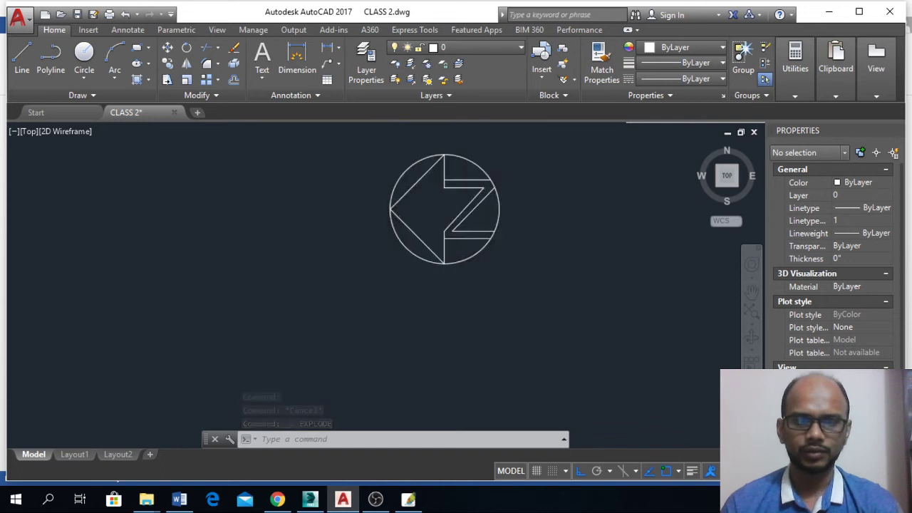
{"action": "scroll", "coordinate": [464, 278], "scroll_direction": "down", "scroll_amount": 2}
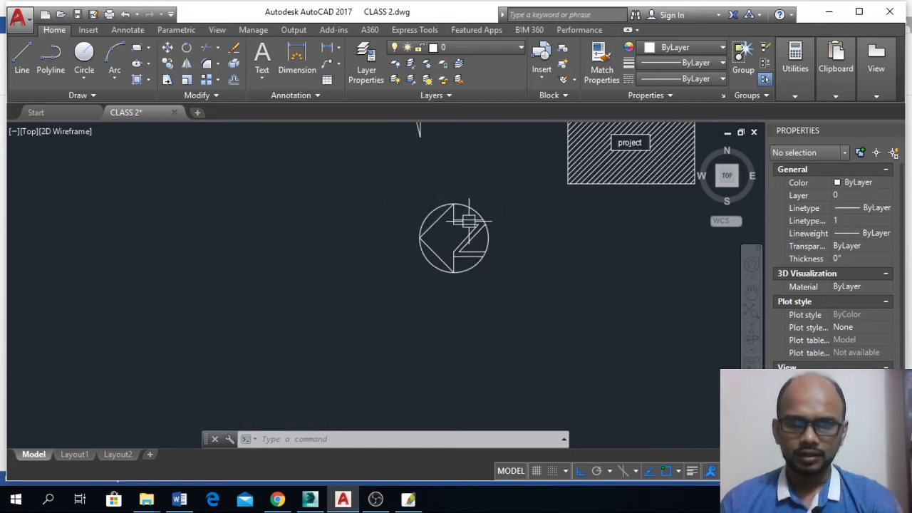
{"action": "scroll", "coordinate": [455, 238], "scroll_direction": "up", "scroll_amount": 2}
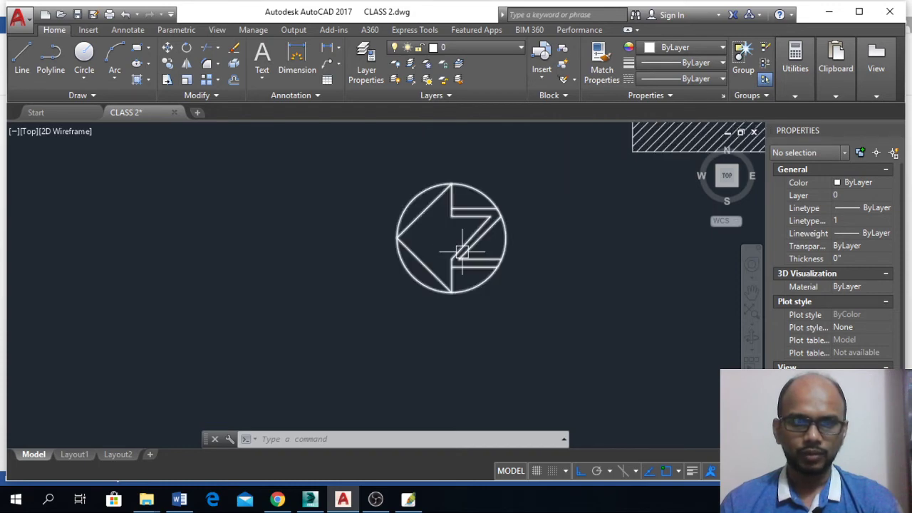
{"action": "scroll", "coordinate": [461, 253], "scroll_direction": "down", "scroll_amount": 2}
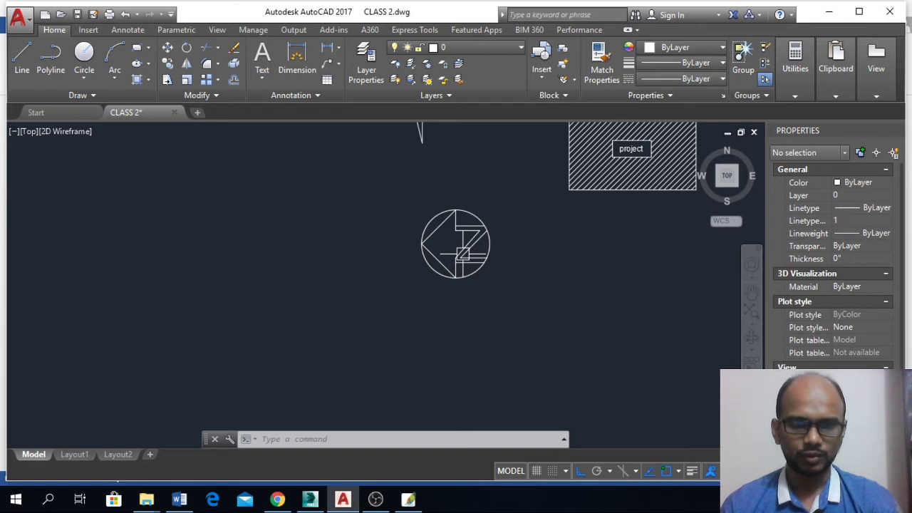
Scale the circular symbol block by reference from its right quadrant, using its diameter as reference length, to about half its size
{"action": "mouse_move", "coordinate": [463, 253]}
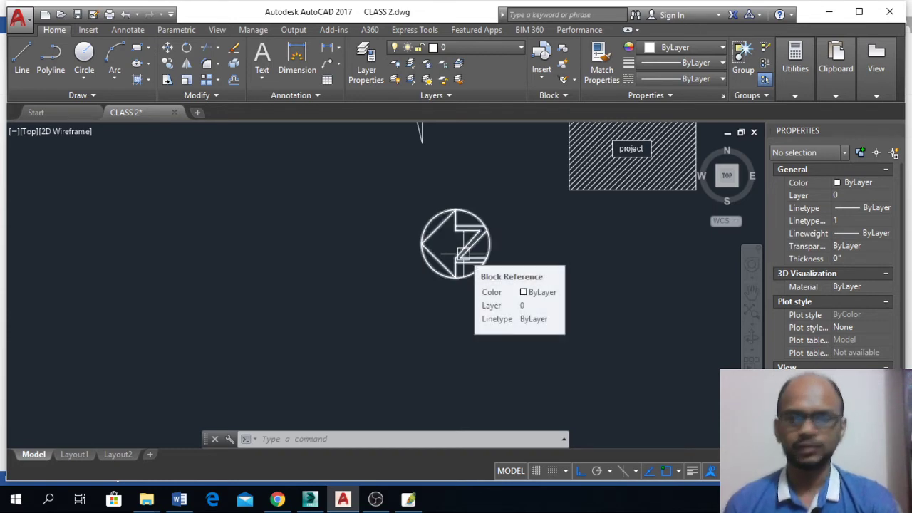
{"action": "left_click", "coordinate": [472, 277]}
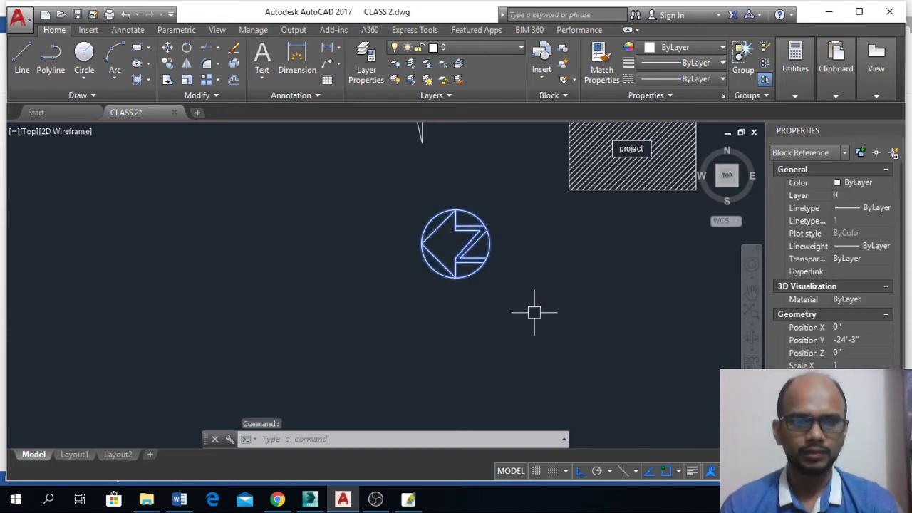
{"action": "type", "text": "sc"}
{"action": "key", "text": "Return"}
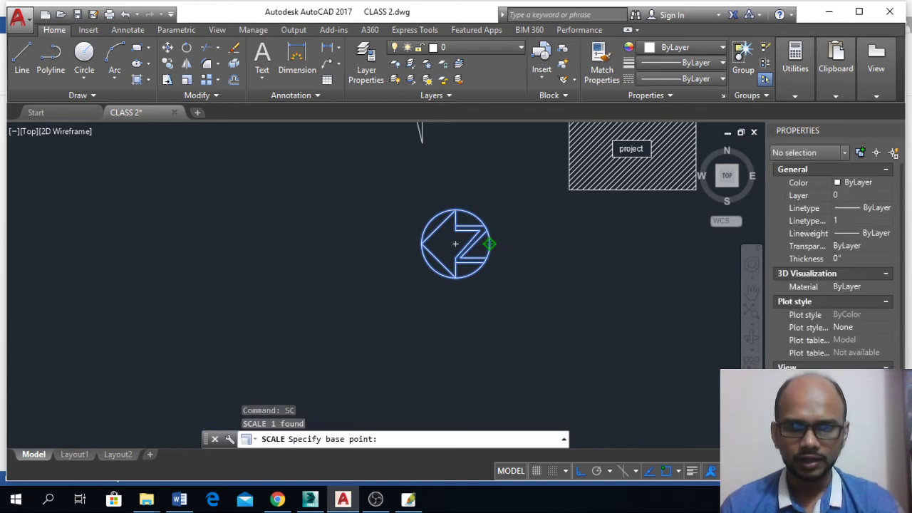
{"action": "left_click", "coordinate": [489, 243]}
{"action": "type", "text": "r"}
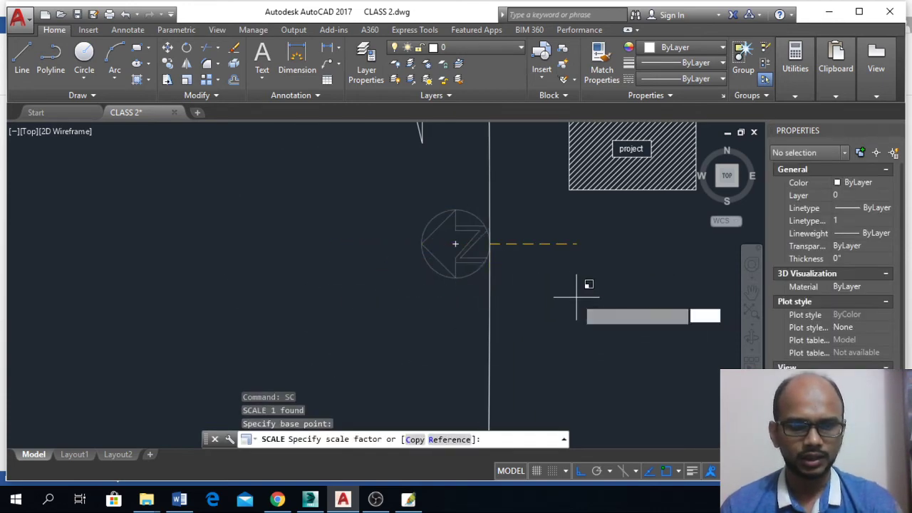
{"action": "key", "text": "Return"}
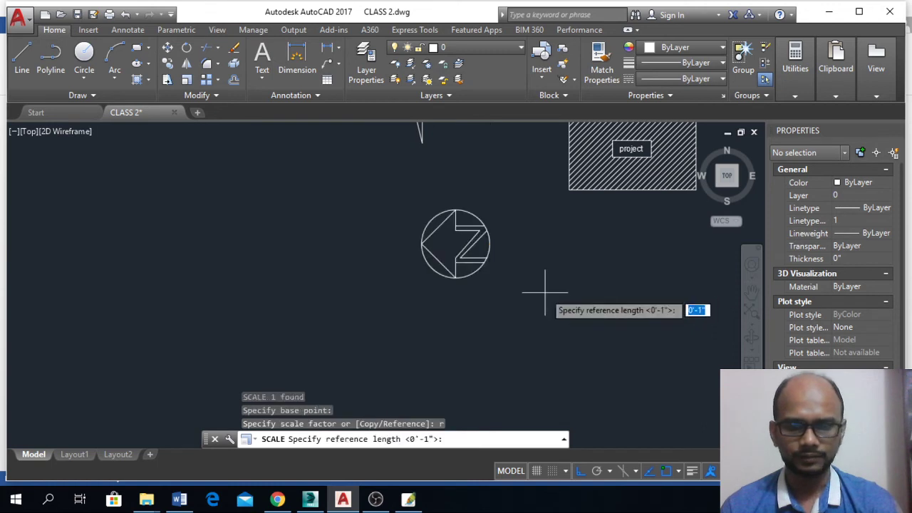
{"action": "left_click", "coordinate": [489, 244]}
{"action": "left_click", "coordinate": [421, 243]}
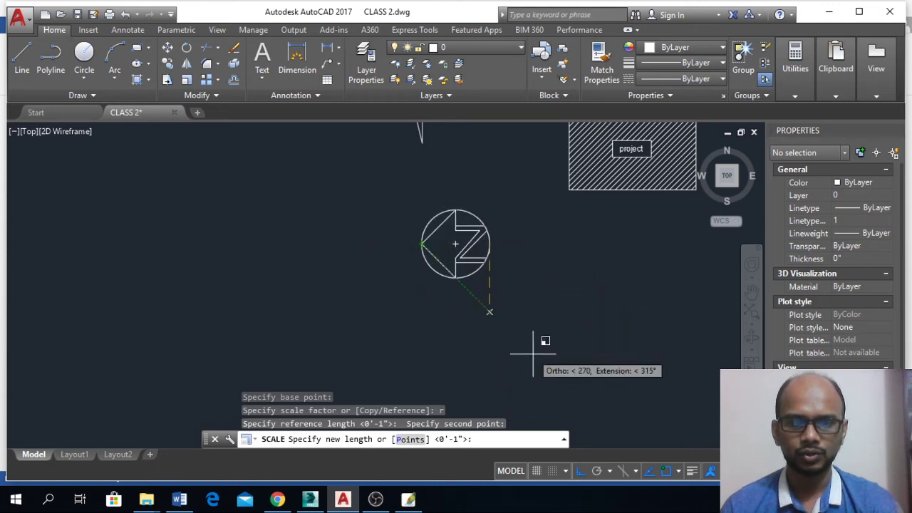
{"action": "left_click", "coordinate": [523, 273]}
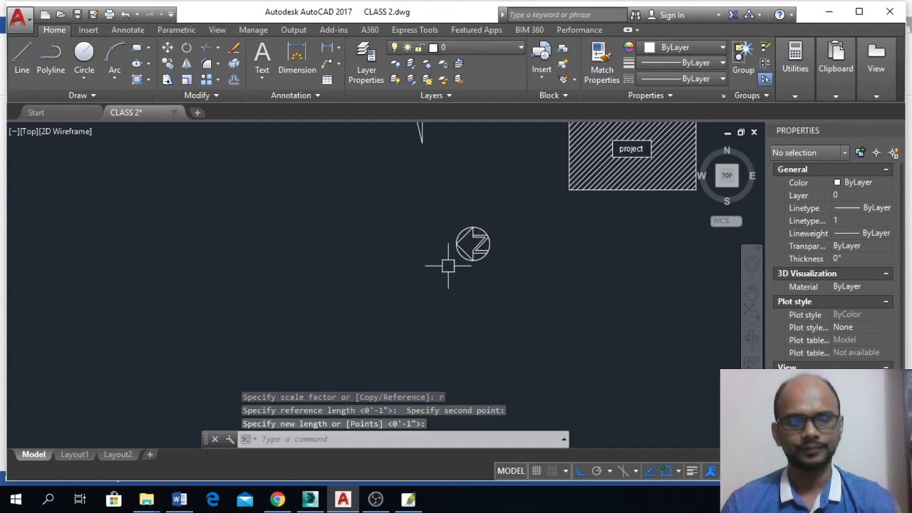
{"action": "key", "text": "Escape"}
Rotate the circular symbol block 270° about its right quadrant so the arrow points up, and save the drawing
{"action": "scroll", "coordinate": [446, 264], "scroll_direction": "down", "scroll_amount": 4}
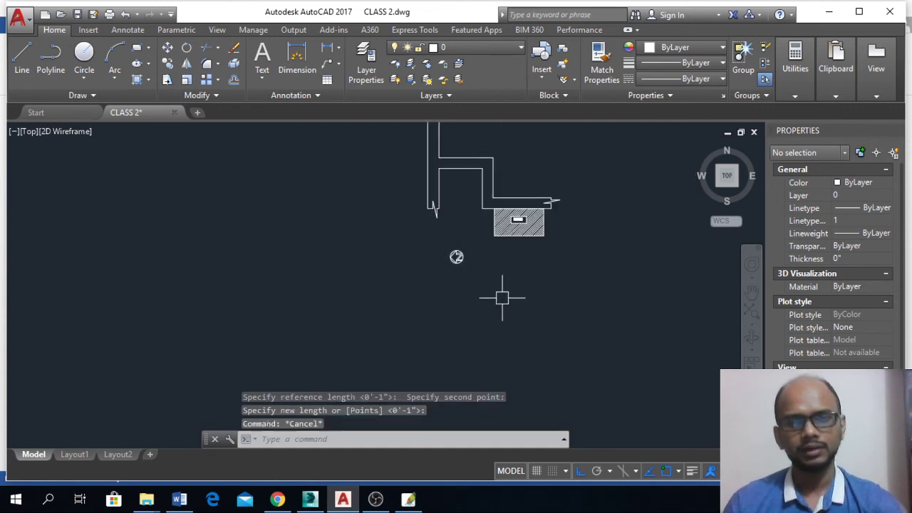
{"action": "scroll", "coordinate": [495, 296], "scroll_direction": "down", "scroll_amount": 3}
{"action": "scroll", "coordinate": [481, 271], "scroll_direction": "up", "scroll_amount": 4}
{"action": "left_click", "coordinate": [483, 240]}
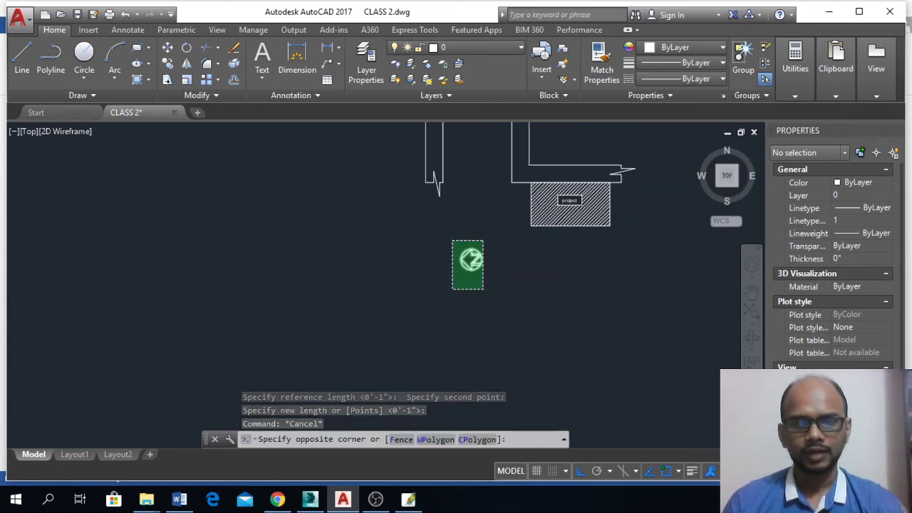
{"action": "left_click", "coordinate": [452, 289]}
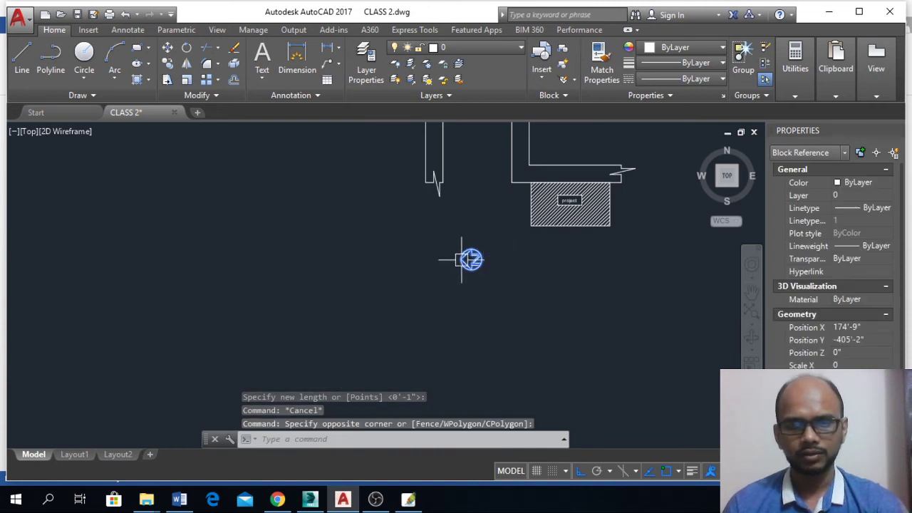
{"action": "scroll", "coordinate": [470, 260], "scroll_direction": "up", "scroll_amount": 3}
{"action": "type", "text": "ro"}
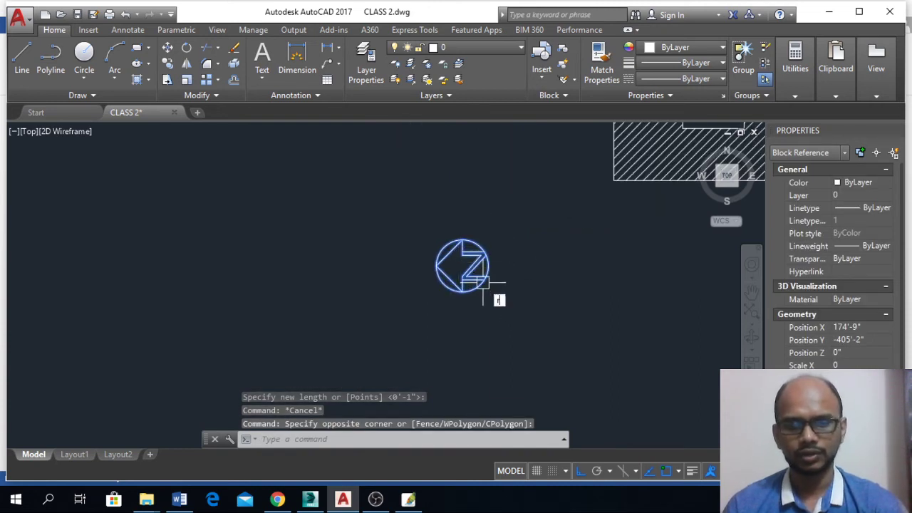
{"action": "key", "text": "Return"}
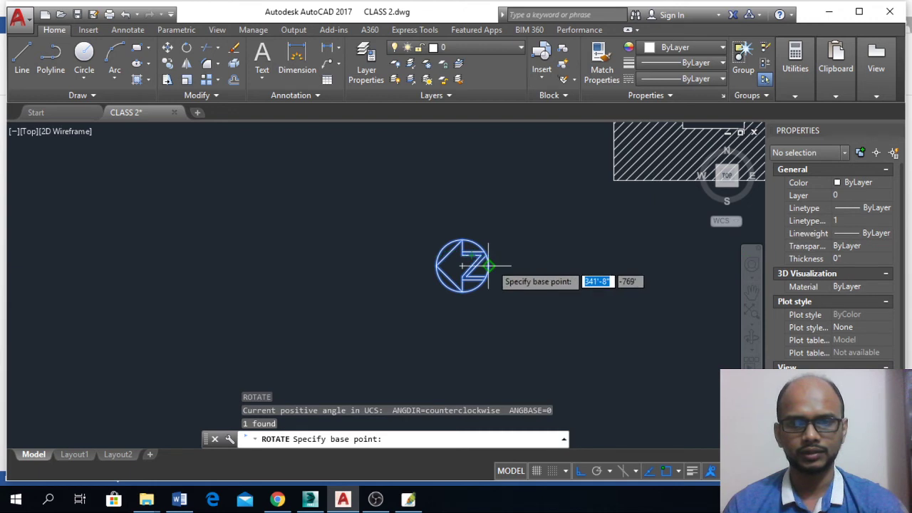
{"action": "left_click", "coordinate": [488, 265]}
{"action": "left_click", "coordinate": [493, 344]}
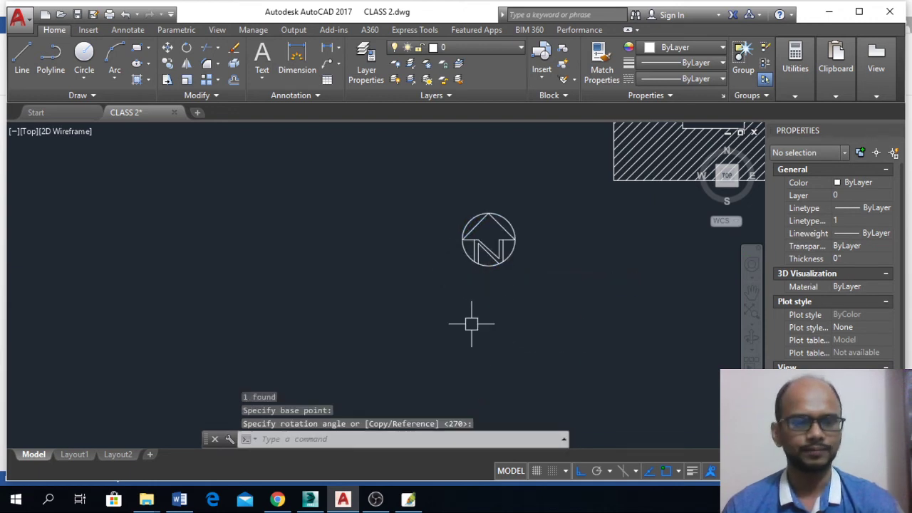
{"action": "key", "text": "Escape"}
{"action": "key", "text": "Escape"}
{"action": "key", "text": "Escape"}
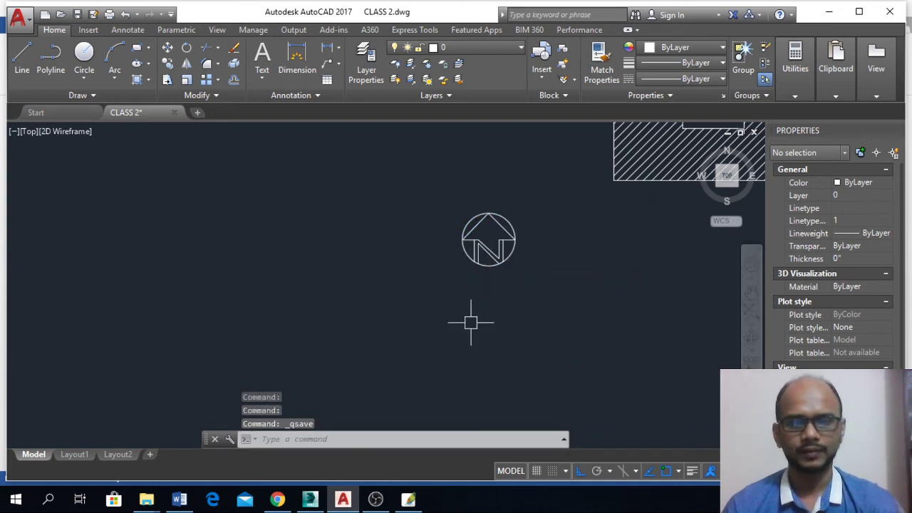
{"action": "scroll", "coordinate": [466, 317], "scroll_direction": "down", "scroll_amount": 5}
{"action": "key", "text": "ctrl+s"}
Examine the training banner, the two location photos and the finished road plans throughout the drawing
{"action": "scroll", "coordinate": [448, 288], "scroll_direction": "up", "scroll_amount": 5}
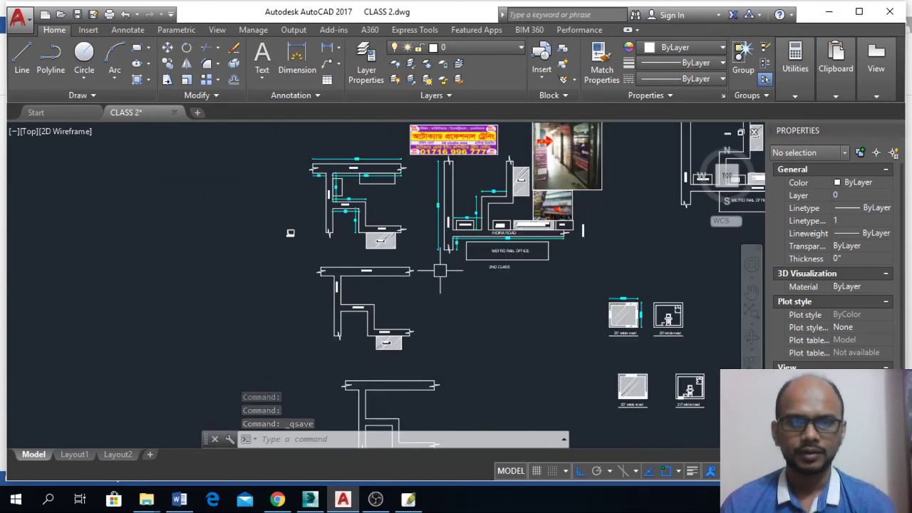
{"action": "scroll", "coordinate": [442, 271], "scroll_direction": "down", "scroll_amount": 4}
{"action": "scroll", "coordinate": [443, 257], "scroll_direction": "up", "scroll_amount": 8}
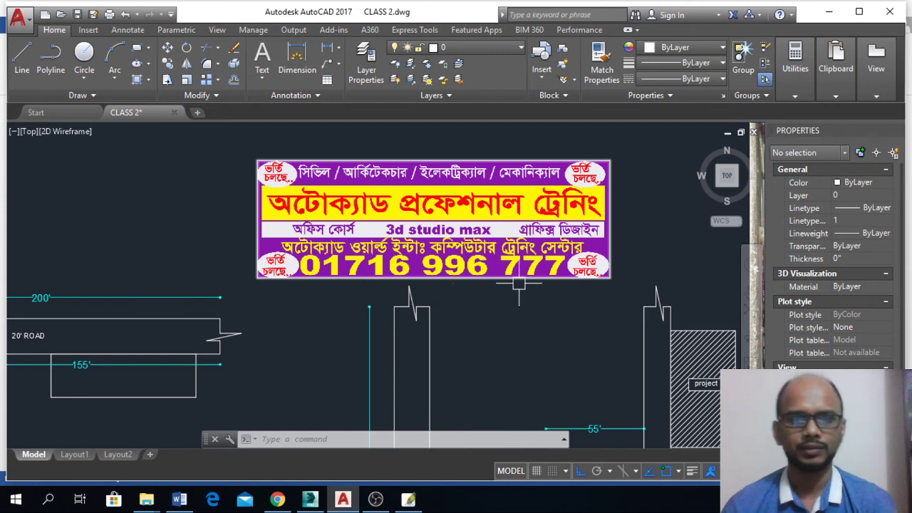
{"action": "scroll", "coordinate": [478, 286], "scroll_direction": "down", "scroll_amount": 4}
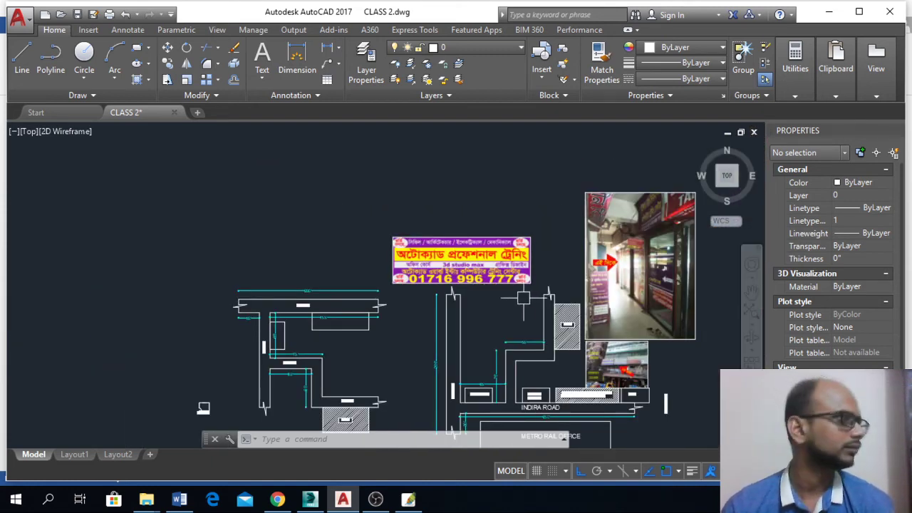
{"action": "scroll", "coordinate": [638, 282], "scroll_direction": "up", "scroll_amount": 2}
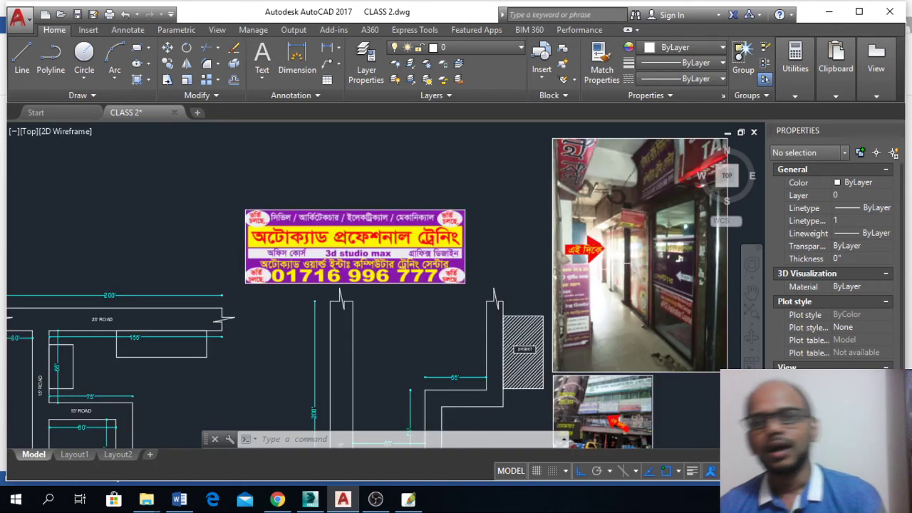
{"action": "scroll", "coordinate": [514, 282], "scroll_direction": "up", "scroll_amount": 2}
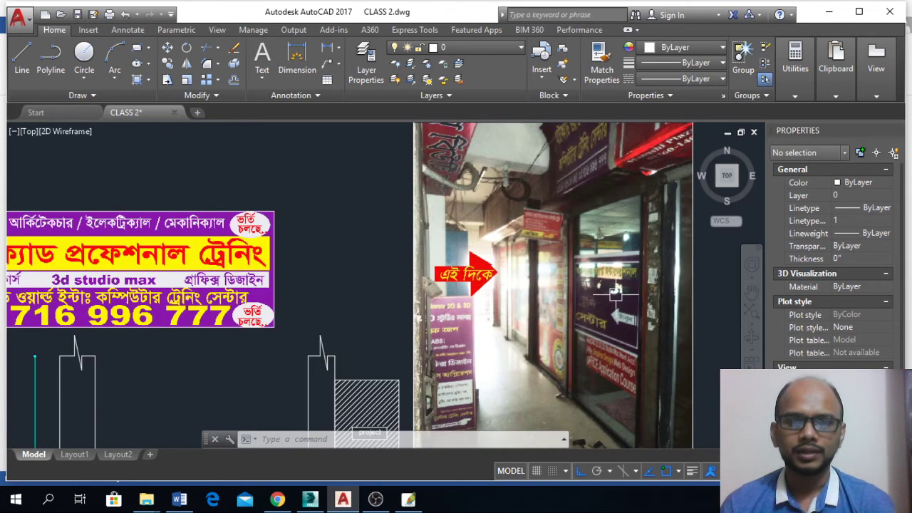
{"action": "scroll", "coordinate": [578, 277], "scroll_direction": "down", "scroll_amount": 2}
{"action": "scroll", "coordinate": [563, 292], "scroll_direction": "down", "scroll_amount": 2}
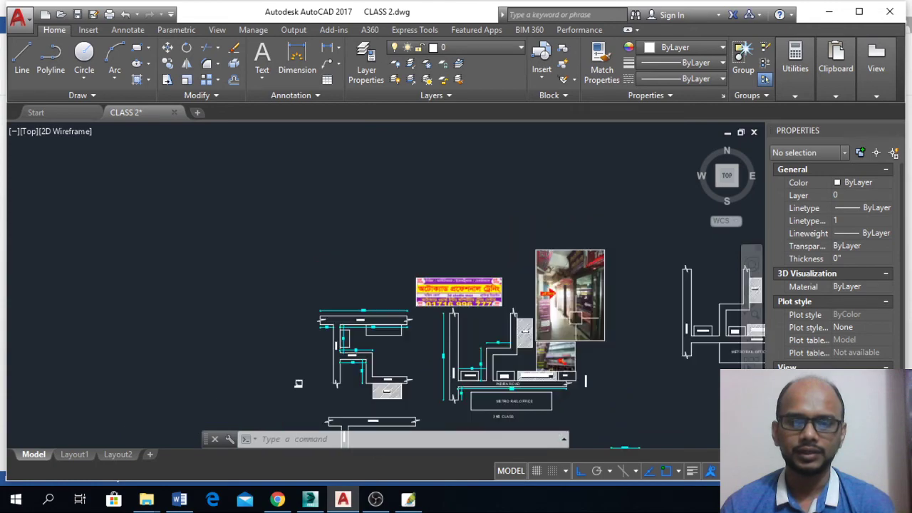
{"action": "scroll", "coordinate": [534, 348], "scroll_direction": "up", "scroll_amount": 4}
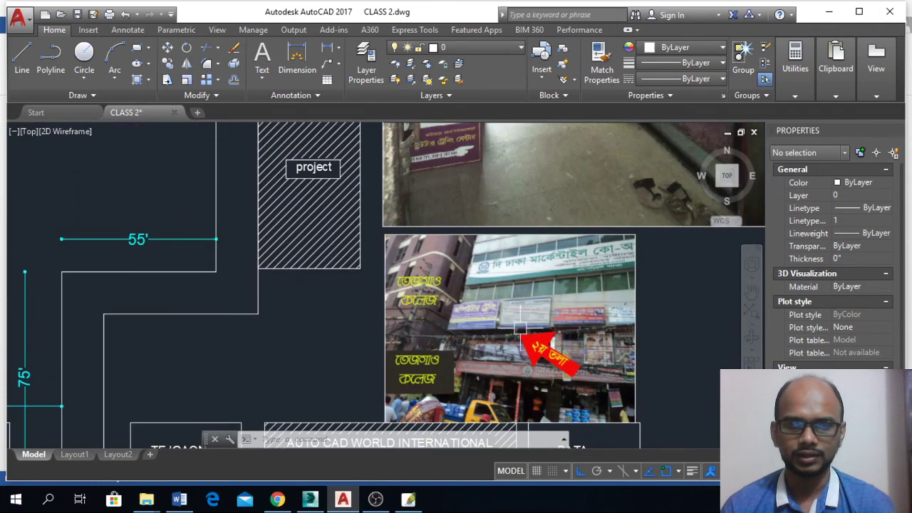
{"action": "scroll", "coordinate": [496, 359], "scroll_direction": "up", "scroll_amount": 2}
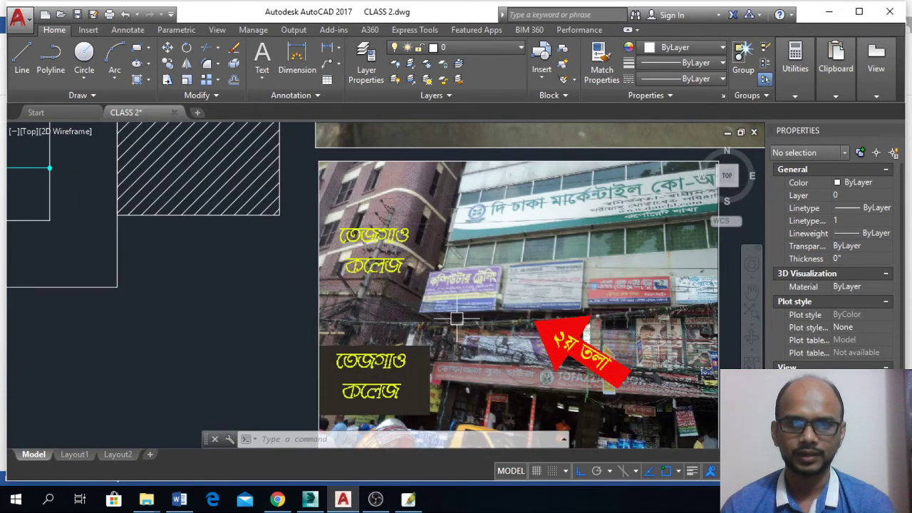
{"action": "scroll", "coordinate": [456, 318], "scroll_direction": "down", "scroll_amount": 2}
{"action": "scroll", "coordinate": [453, 306], "scroll_direction": "down", "scroll_amount": 6}
{"action": "middle_click_drag", "start_coordinate": [502, 367], "coordinate": [507, 218]}
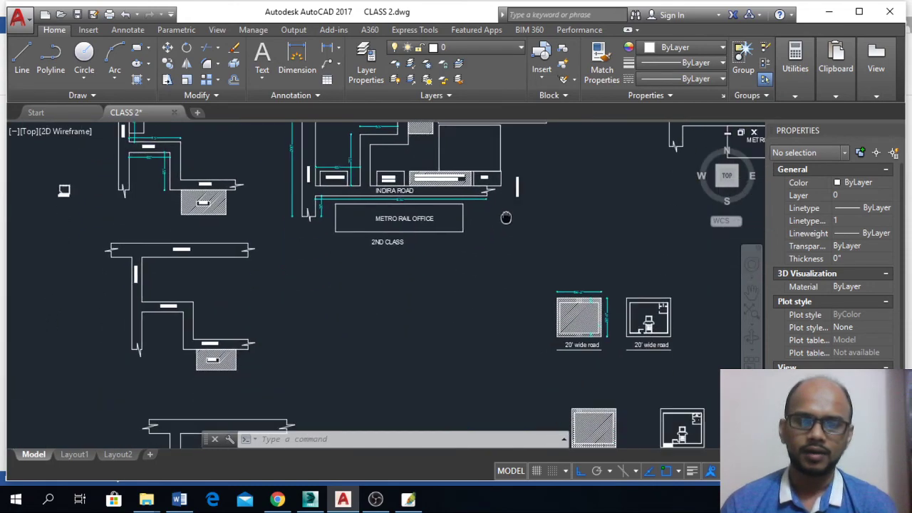
{"action": "middle_click_drag", "start_coordinate": [470, 341], "coordinate": [485, 245]}
{"action": "scroll", "coordinate": [441, 319], "scroll_direction": "down", "scroll_amount": 4}
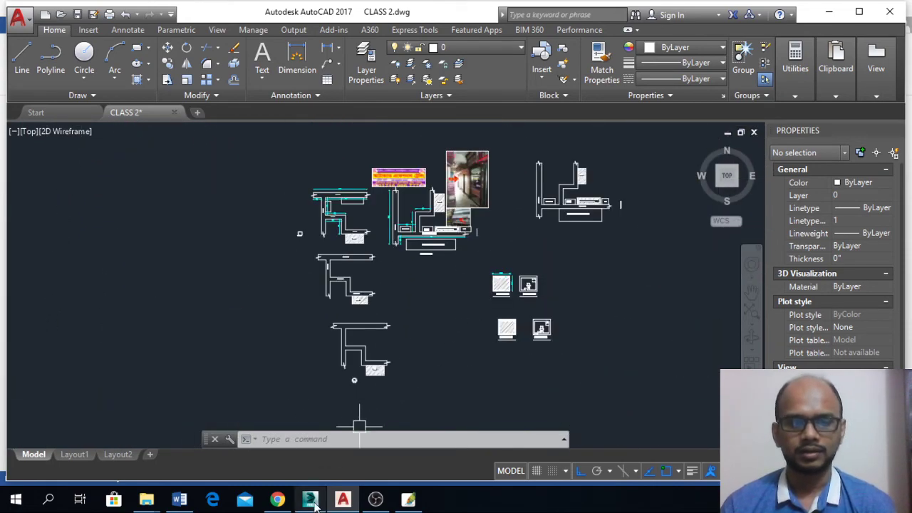
Switch to the Word document AUTOCAD 7000 TAKA and review the numbered command list from its beginning
{"action": "key", "text": "alt+Tab"}
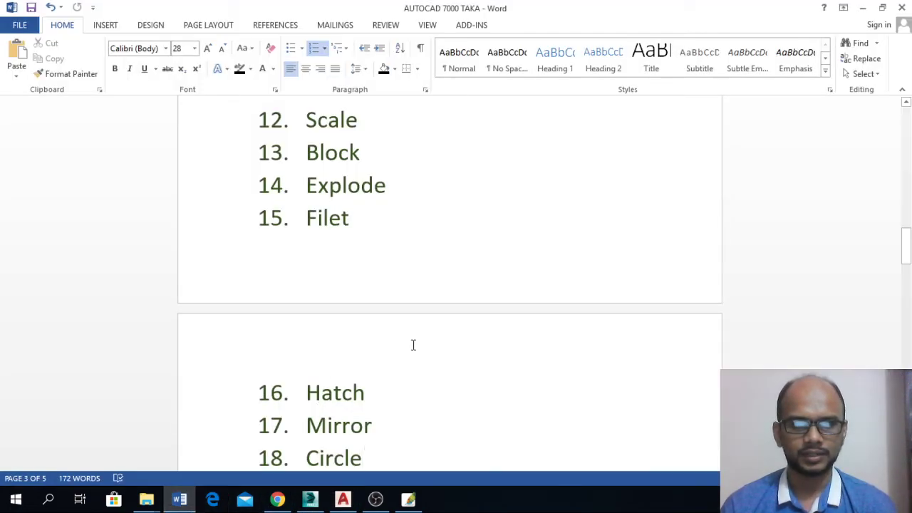
{"action": "scroll", "coordinate": [385, 356], "scroll_direction": "down", "scroll_amount": 2}
{"action": "scroll", "coordinate": [356, 386], "scroll_direction": "up", "scroll_amount": 10}
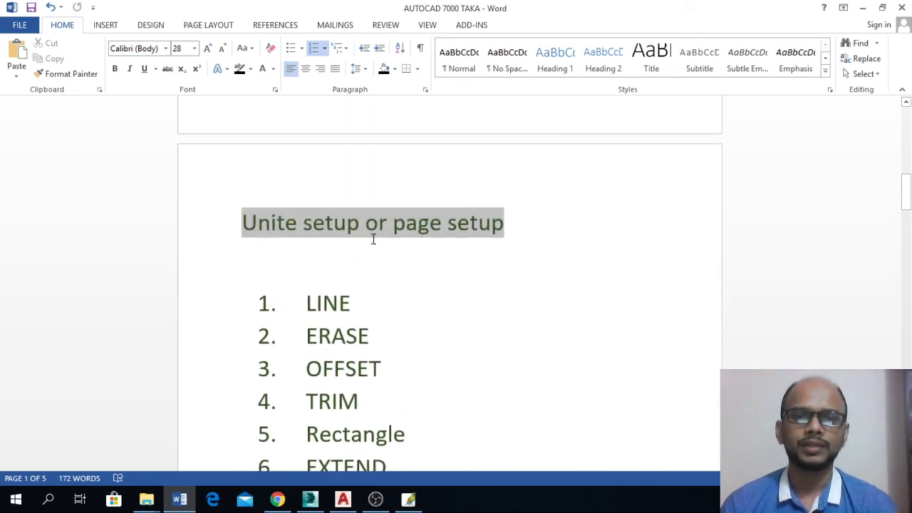
Review the numbered AutoCAD command list from the unit setup heading through its last entry
{"action": "scroll", "coordinate": [427, 238], "scroll_direction": "down", "scroll_amount": 3}
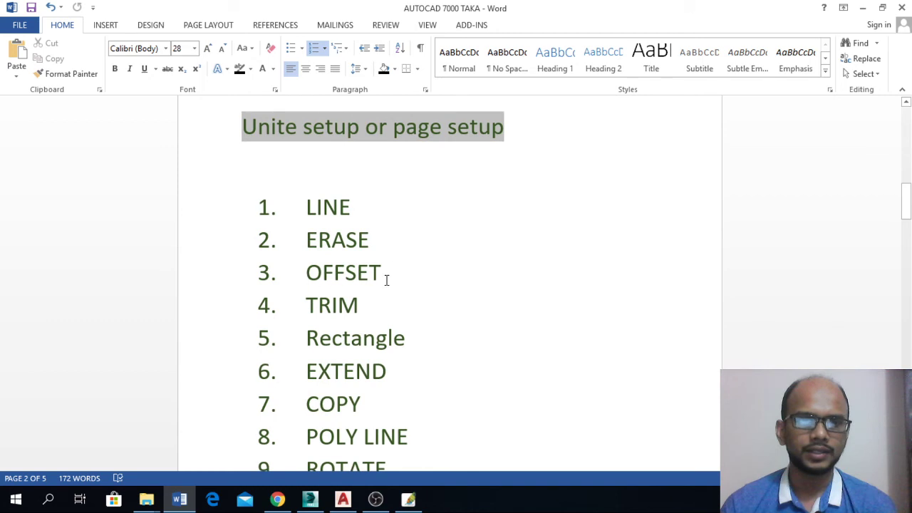
{"action": "scroll", "coordinate": [391, 306], "scroll_direction": "down", "scroll_amount": 2}
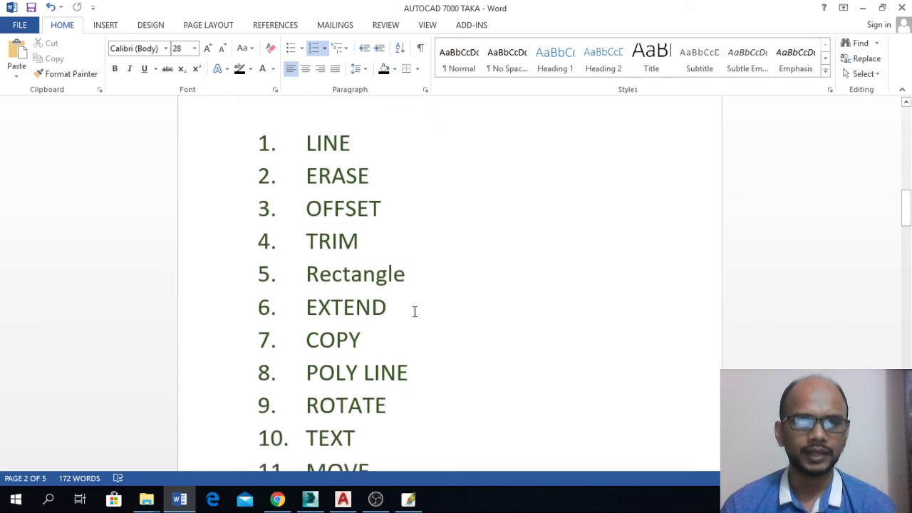
{"action": "scroll", "coordinate": [414, 311], "scroll_direction": "down", "scroll_amount": 2}
{"action": "scroll", "coordinate": [403, 310], "scroll_direction": "down", "scroll_amount": 2}
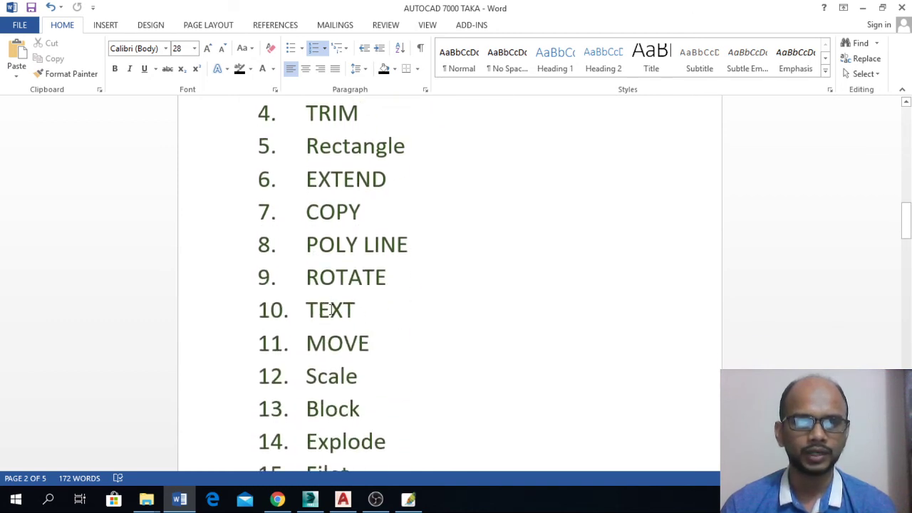
{"action": "scroll", "coordinate": [349, 313], "scroll_direction": "down", "scroll_amount": 2}
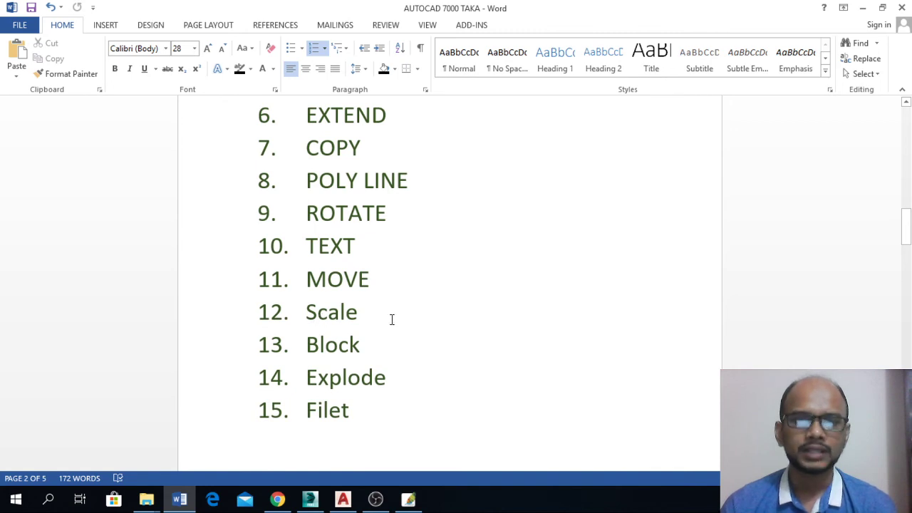
{"action": "scroll", "coordinate": [391, 319], "scroll_direction": "down", "scroll_amount": 2}
{"action": "scroll", "coordinate": [427, 316], "scroll_direction": "down", "scroll_amount": 6}
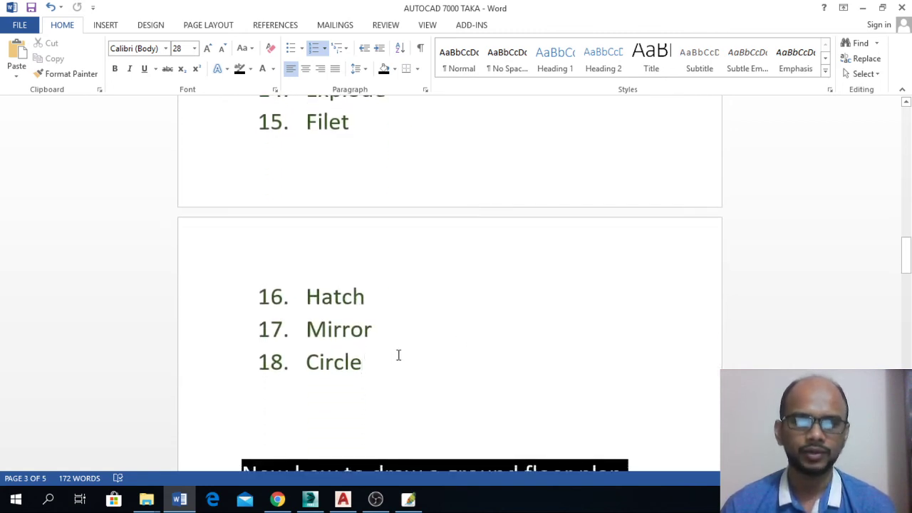
{"action": "scroll", "coordinate": [403, 354], "scroll_direction": "down", "scroll_amount": 2}
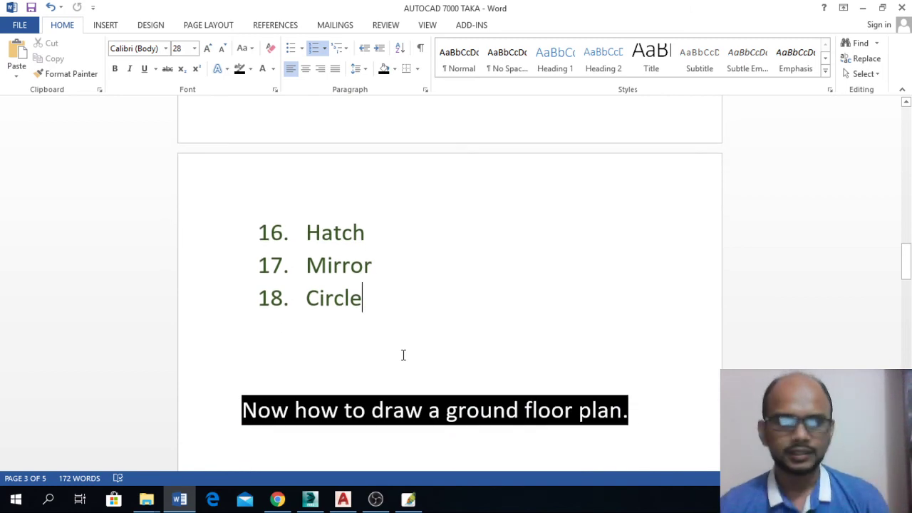
Read the next-video topics, the online paid course offer and its numbered drawing topics through the document's last page
{"action": "scroll", "coordinate": [403, 354], "scroll_direction": "down", "scroll_amount": 1}
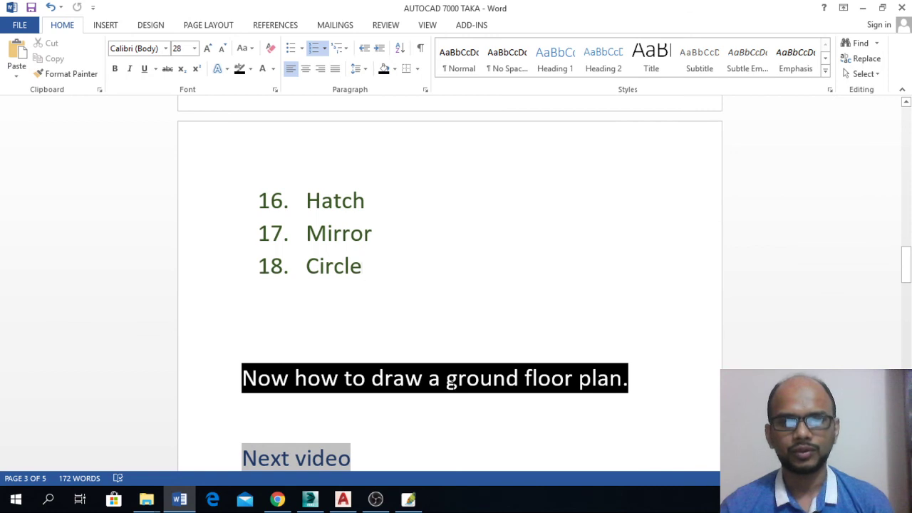
{"action": "scroll", "coordinate": [464, 260], "scroll_direction": "down", "scroll_amount": 5}
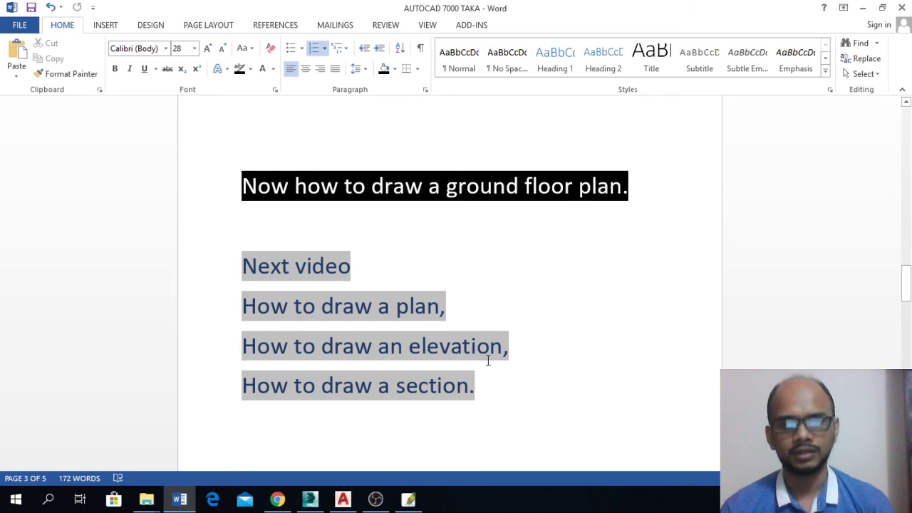
{"action": "scroll", "coordinate": [248, 382], "scroll_direction": "down", "scroll_amount": 10}
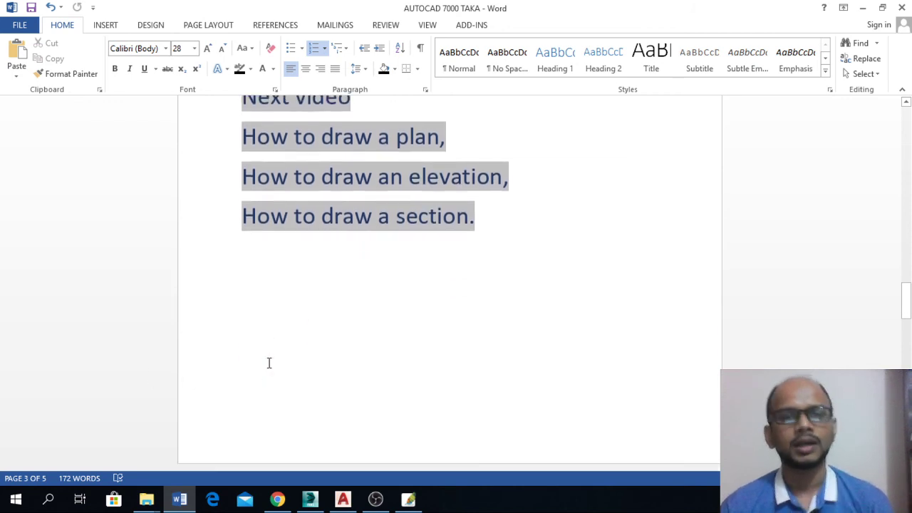
{"action": "scroll", "coordinate": [269, 363], "scroll_direction": "down", "scroll_amount": 7}
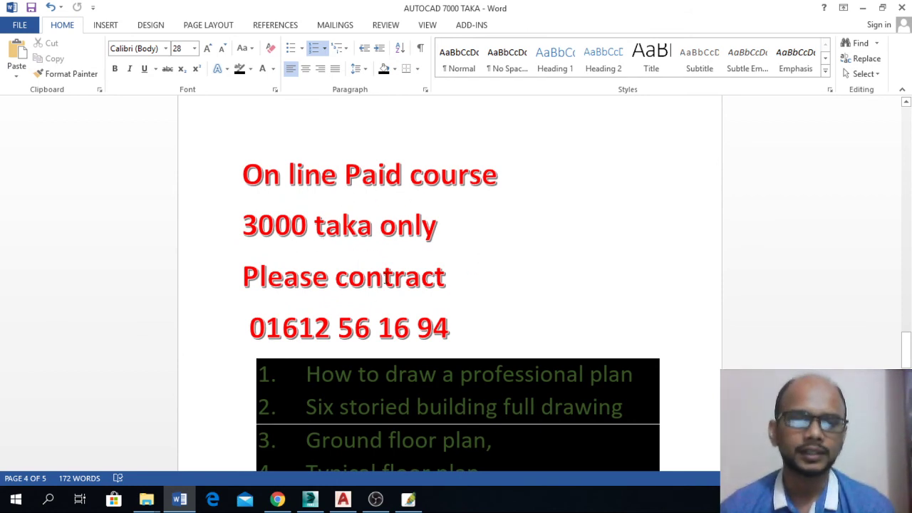
{"action": "scroll", "coordinate": [282, 281], "scroll_direction": "down", "scroll_amount": 2}
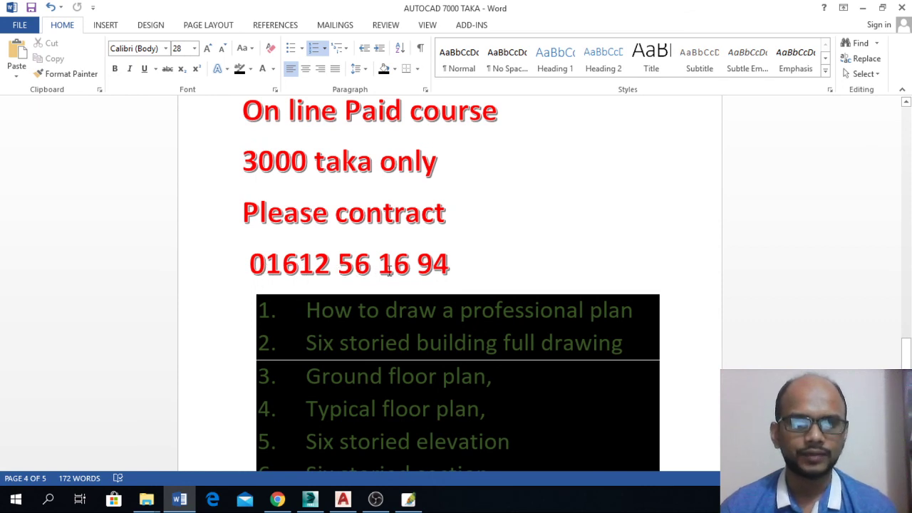
{"action": "scroll", "coordinate": [392, 270], "scroll_direction": "down", "scroll_amount": 1}
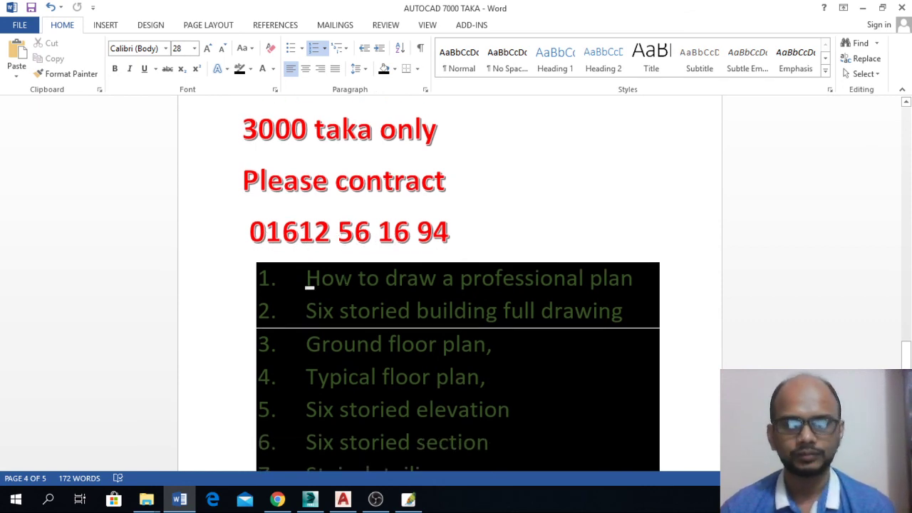
{"action": "scroll", "coordinate": [330, 248], "scroll_direction": "down", "scroll_amount": 2}
{"action": "scroll", "coordinate": [292, 232], "scroll_direction": "down", "scroll_amount": 1}
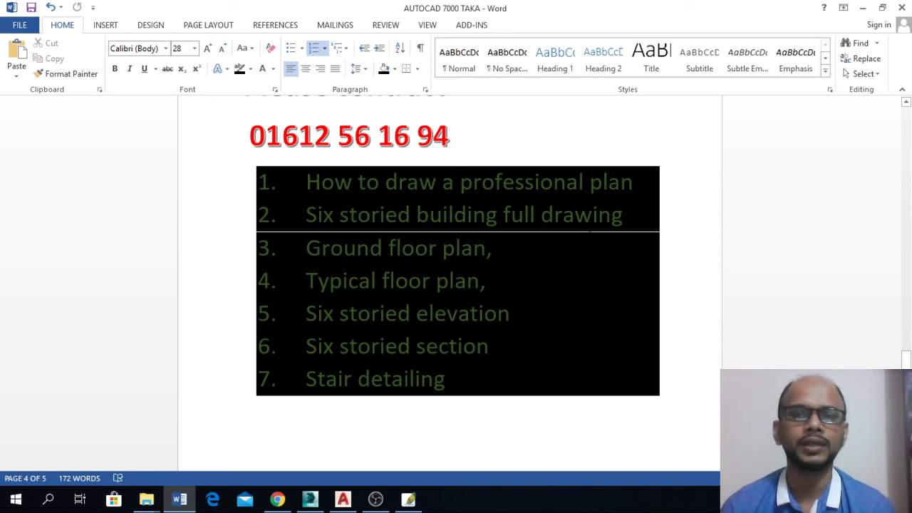
{"action": "scroll", "coordinate": [415, 266], "scroll_direction": "down", "scroll_amount": 5}
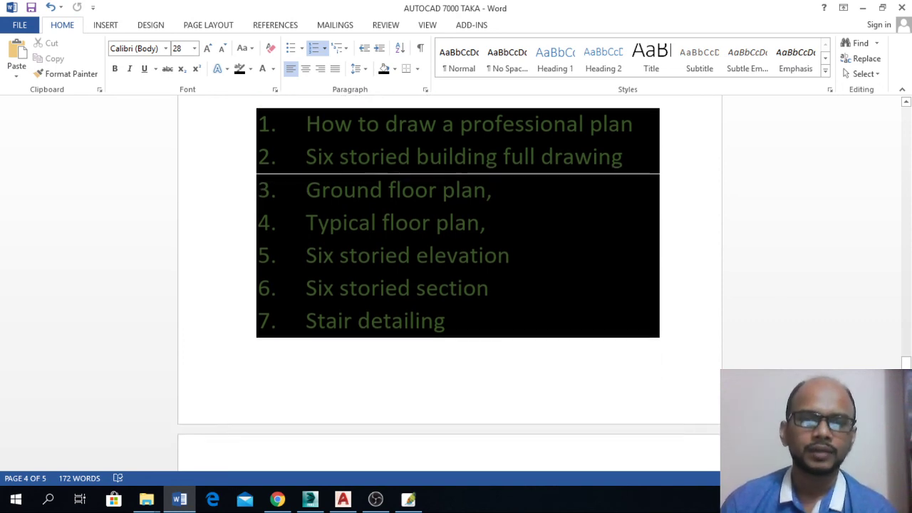
{"action": "scroll", "coordinate": [417, 269], "scroll_direction": "down", "scroll_amount": 1}
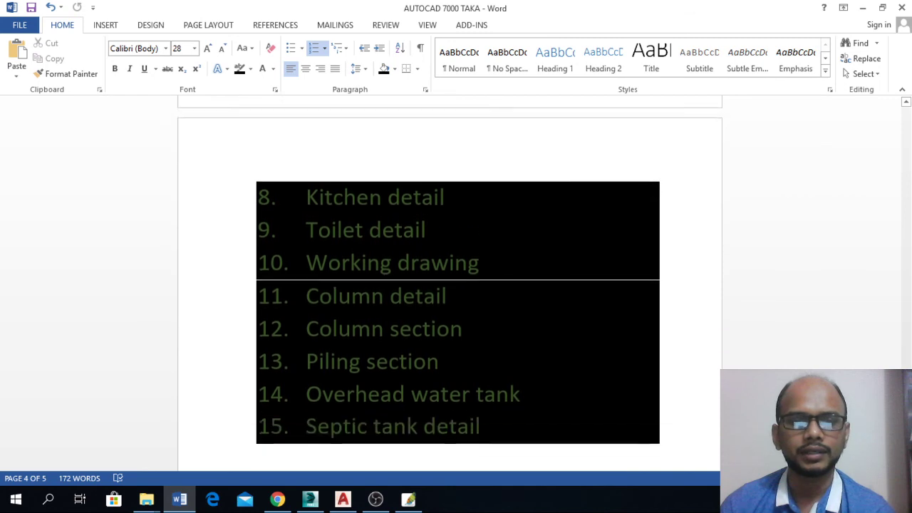
{"action": "scroll", "coordinate": [416, 268], "scroll_direction": "down", "scroll_amount": 4}
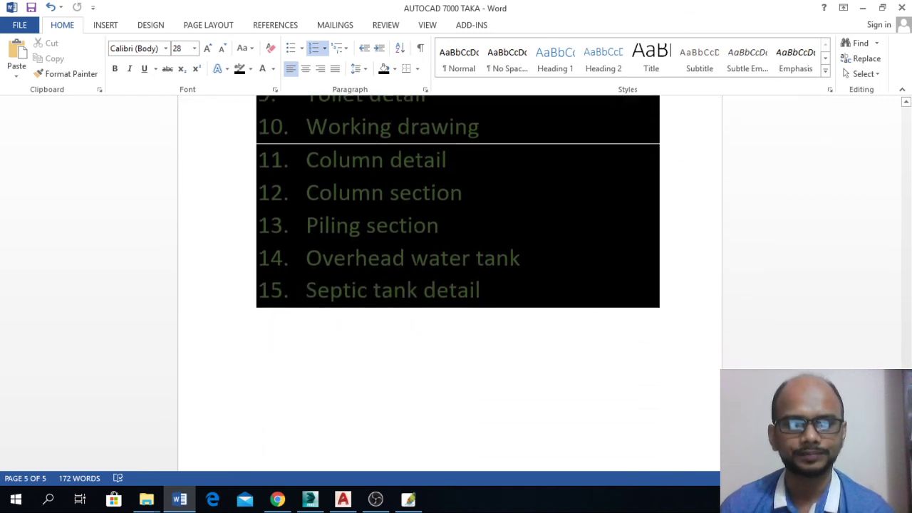
{"action": "scroll", "coordinate": [416, 268], "scroll_direction": "up", "scroll_amount": 4}
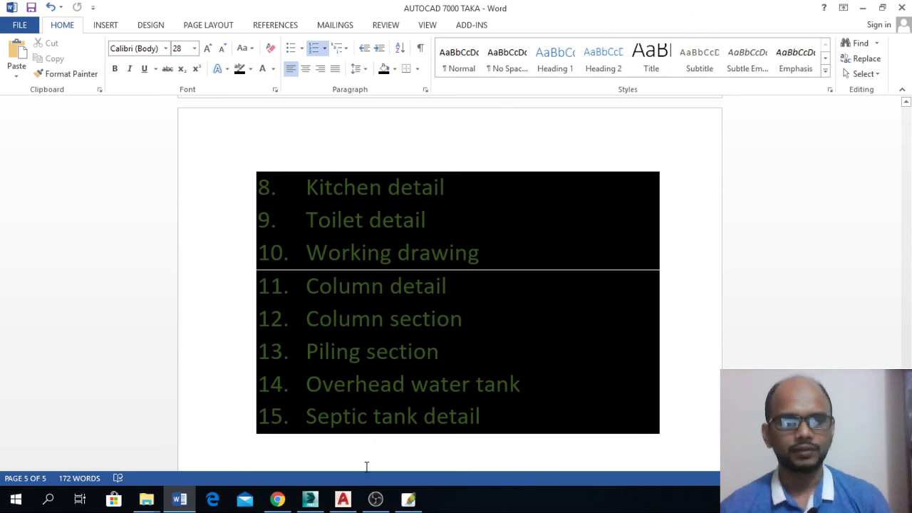
{"action": "left_click", "coordinate": [375, 499]}
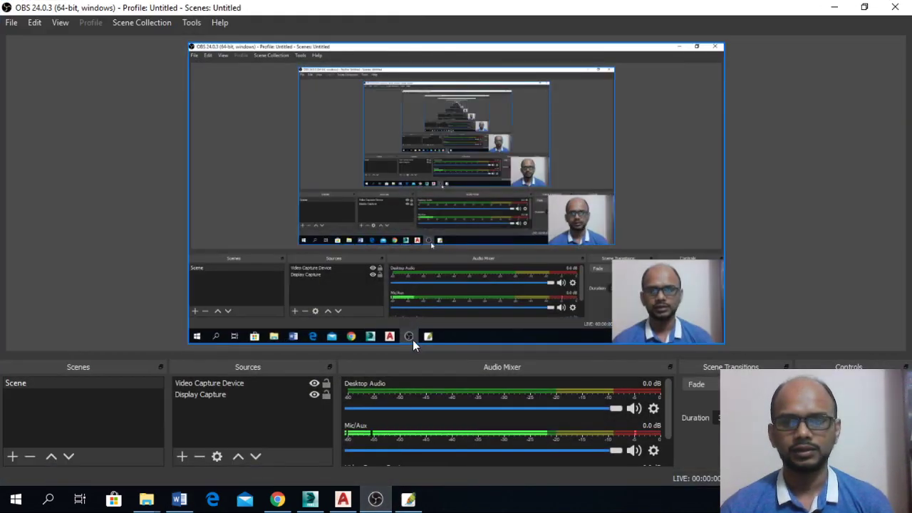